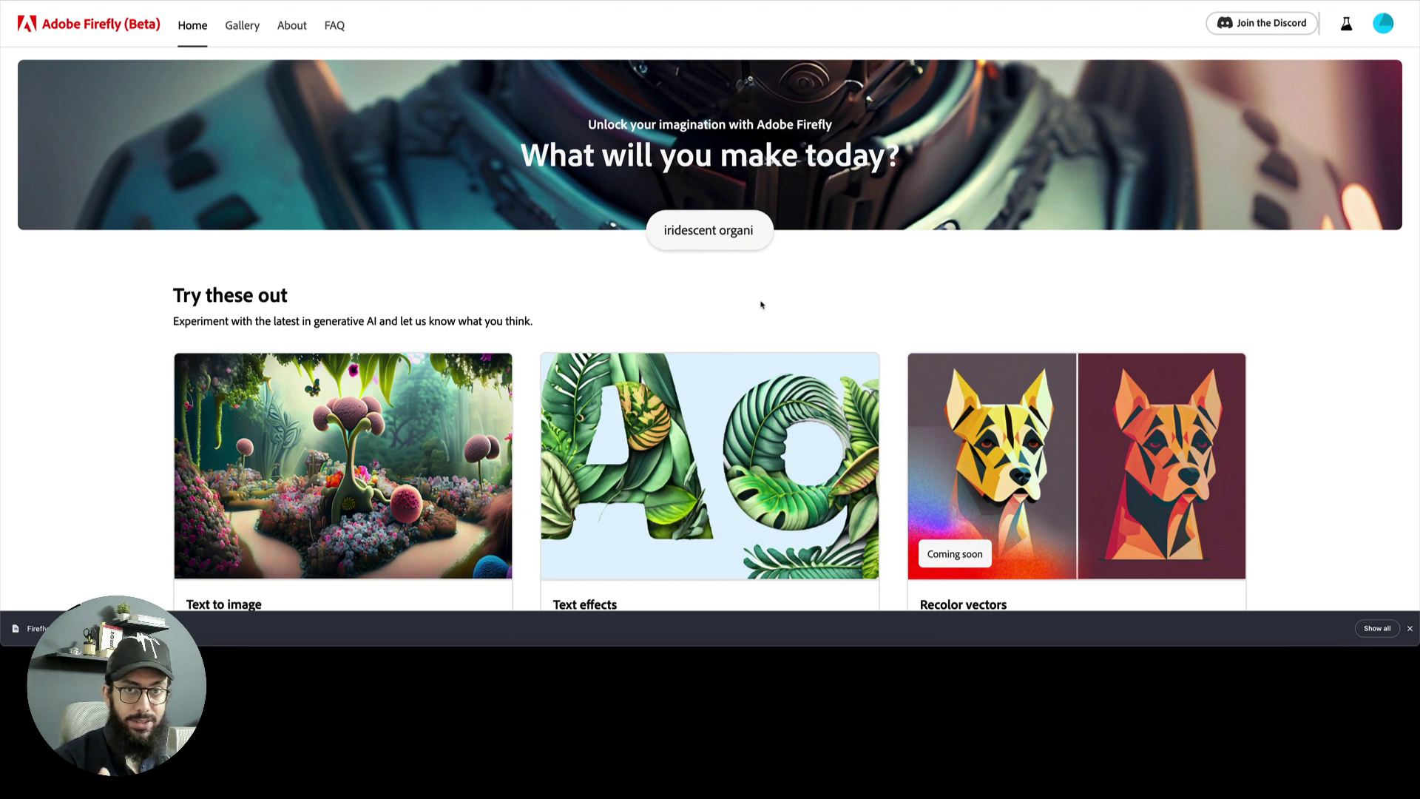
Scroll down the Firefly home page to browse the available tools
scroll(762, 305, down, 1)
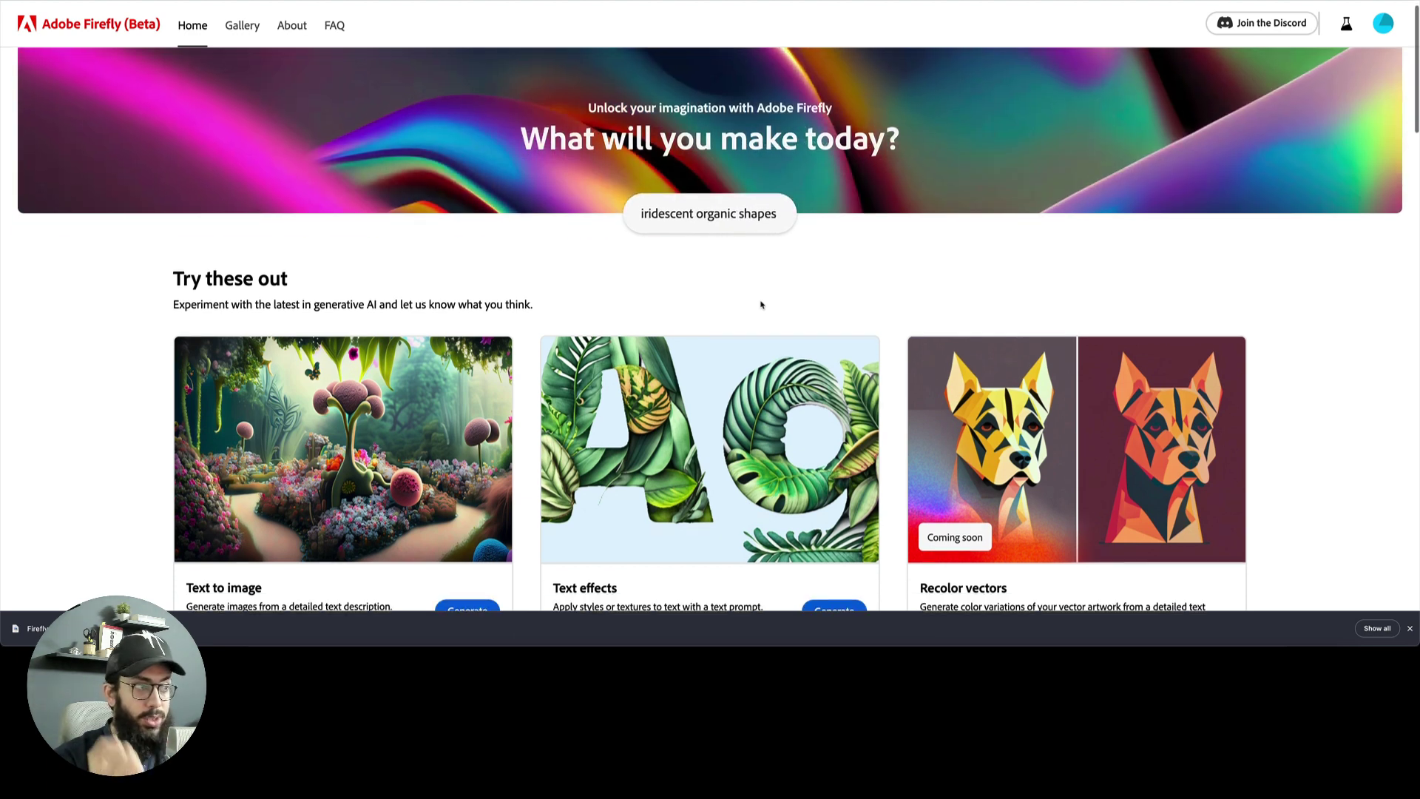
scroll(761, 305, down, 1)
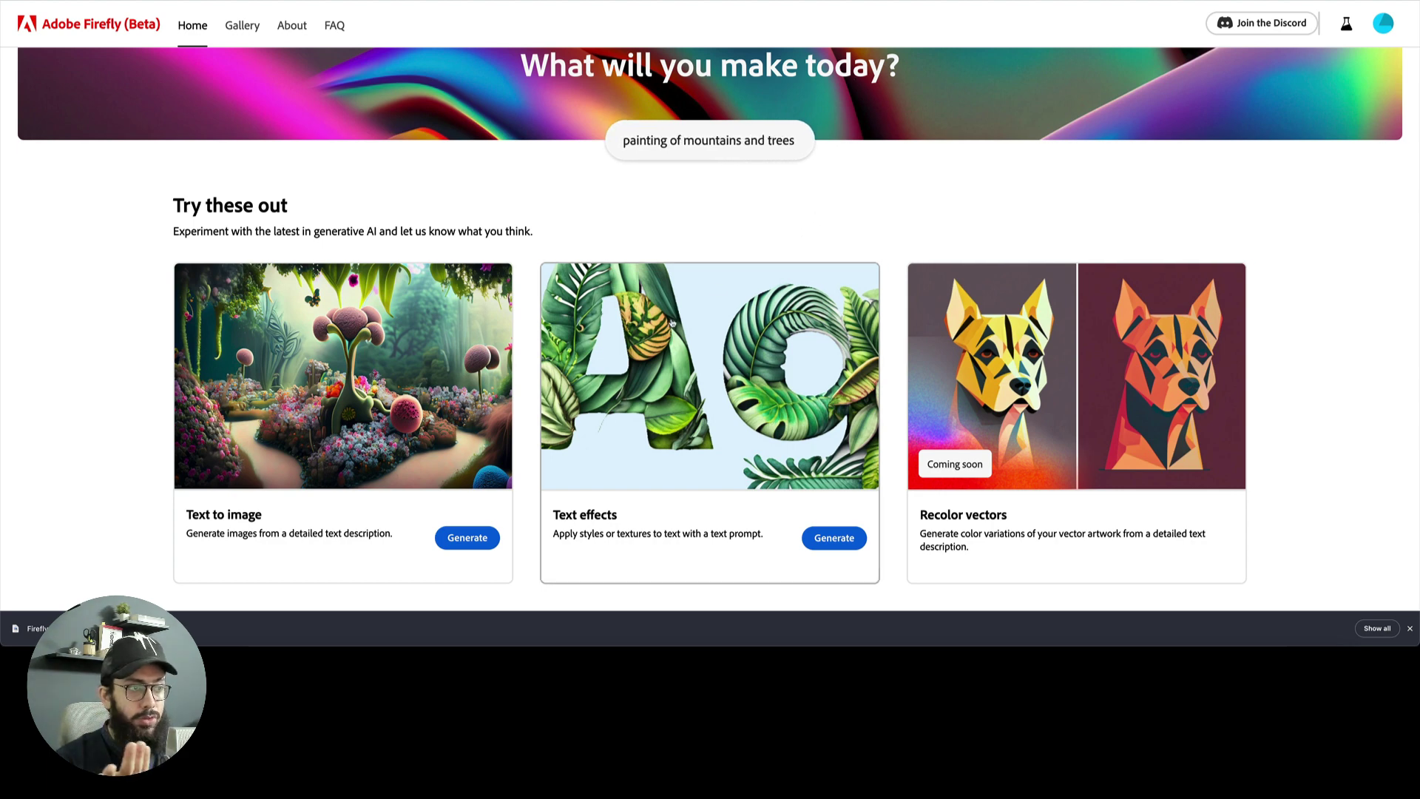
scroll(673, 321, down, 1)
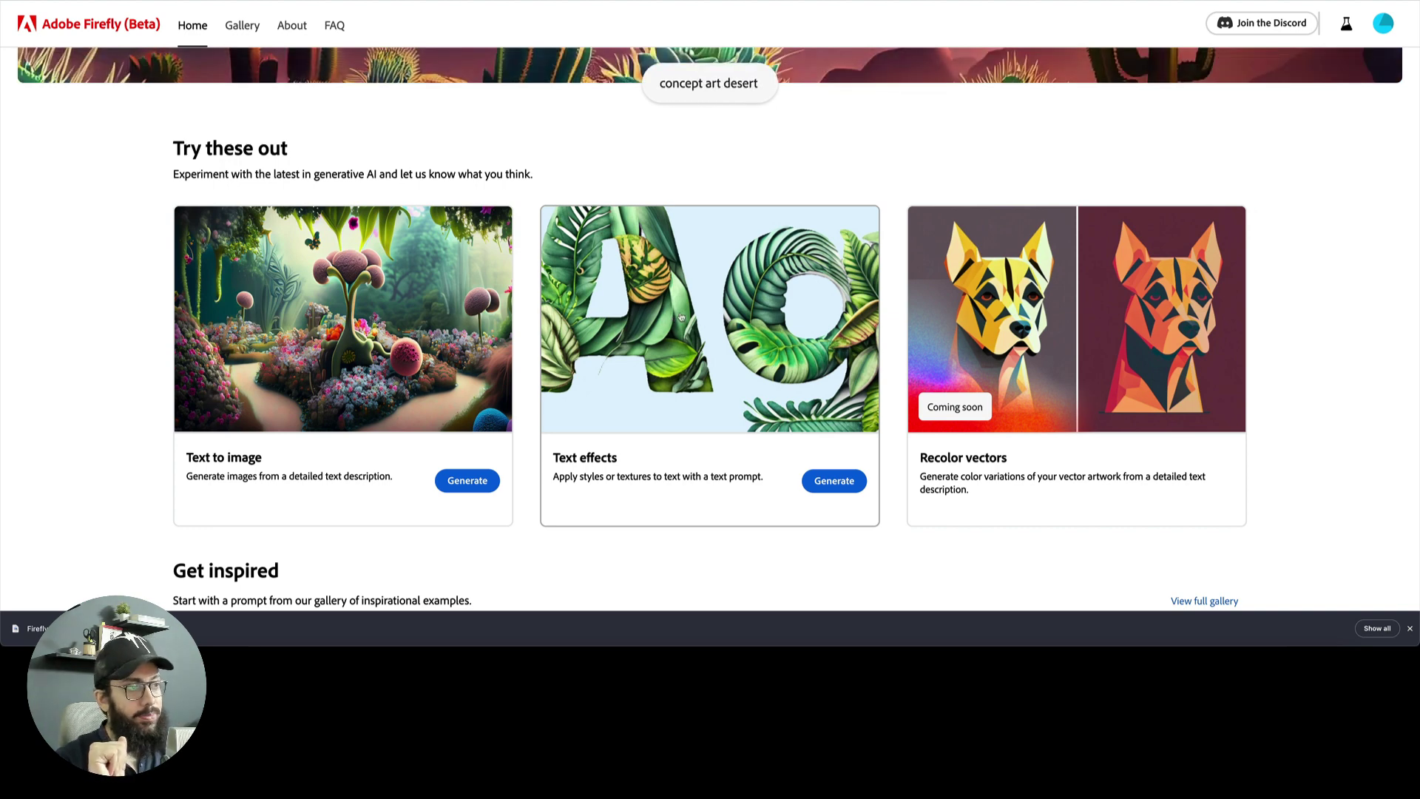
In Text effects, generate the word CAT with the 'Cat like fur' effect
click(682, 316)
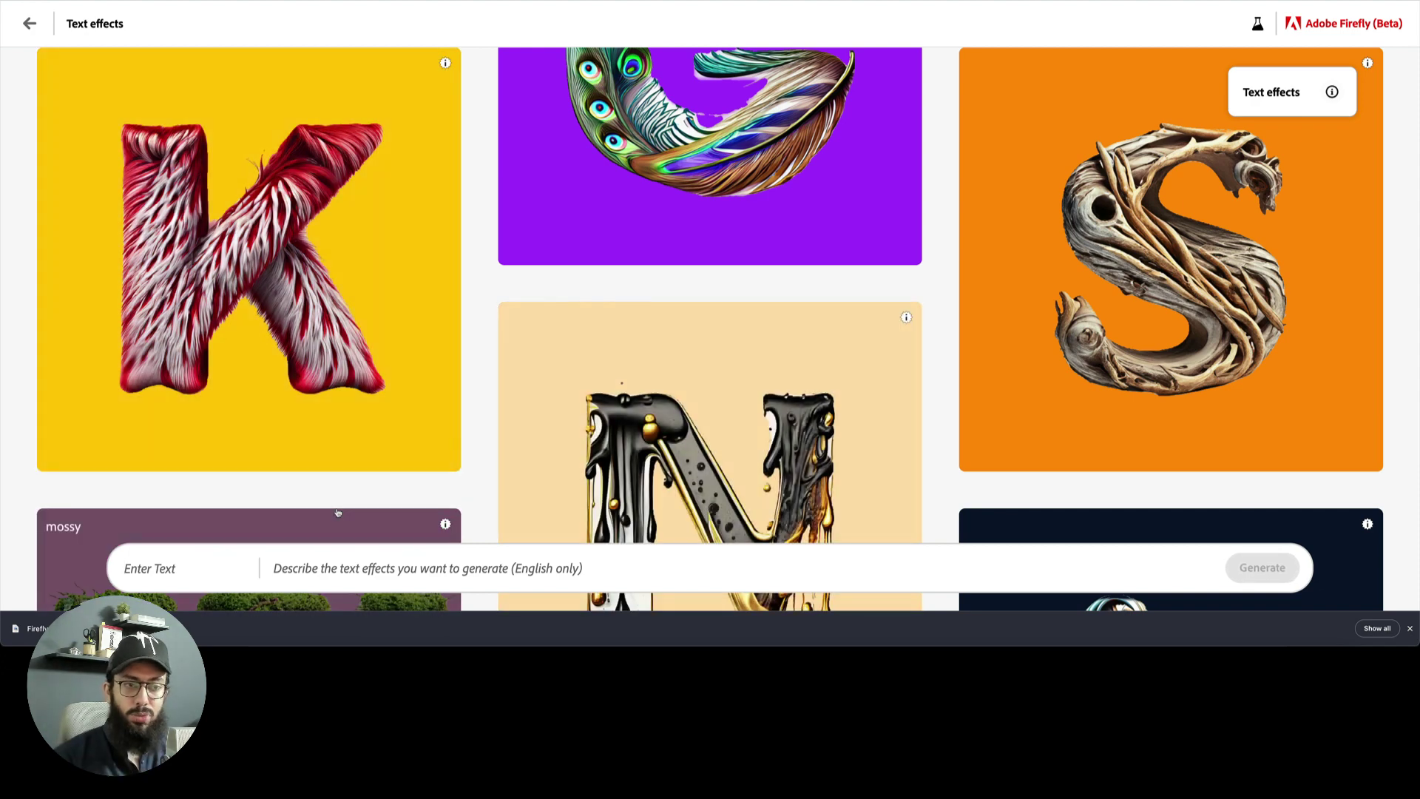
text(CAT)
key(Tab)
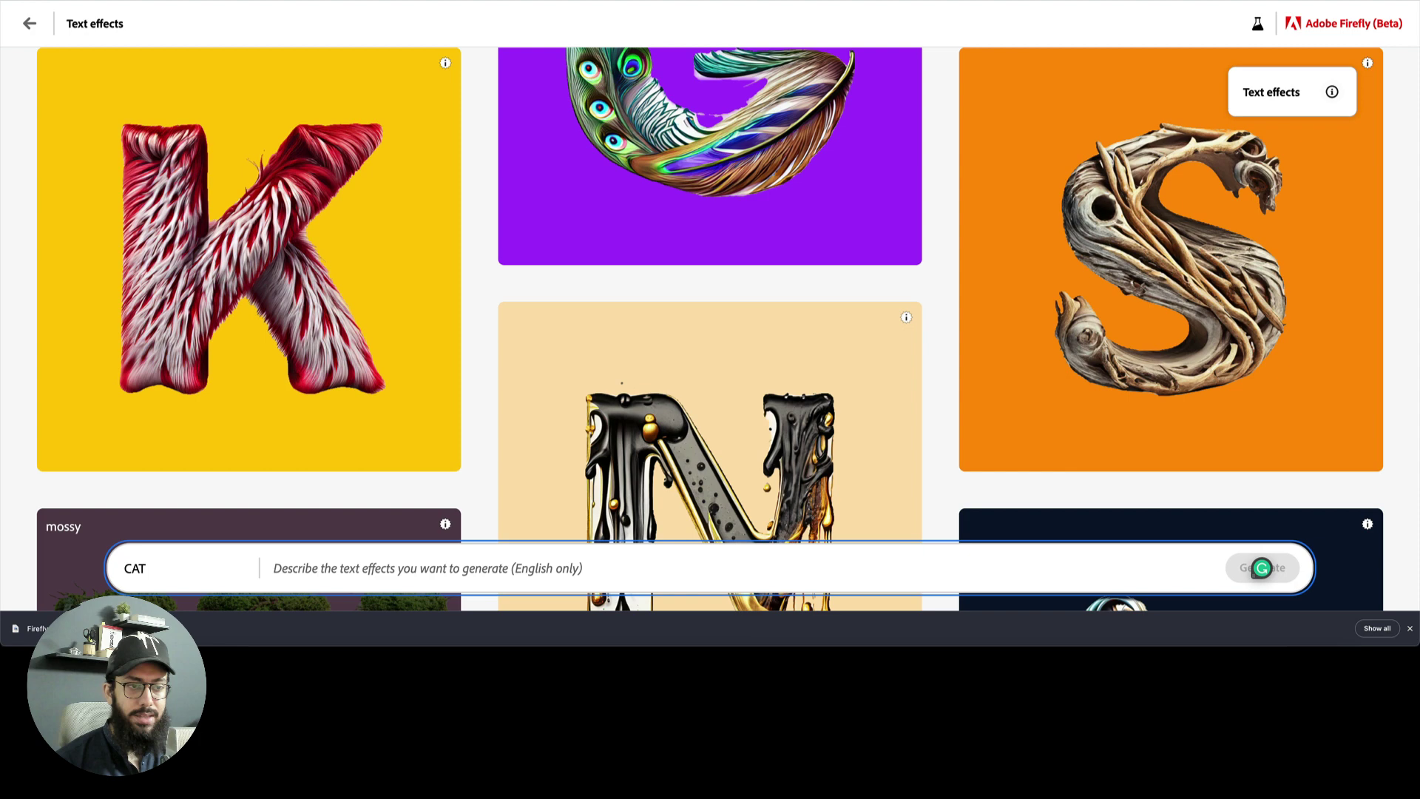
text(Cat like fur)
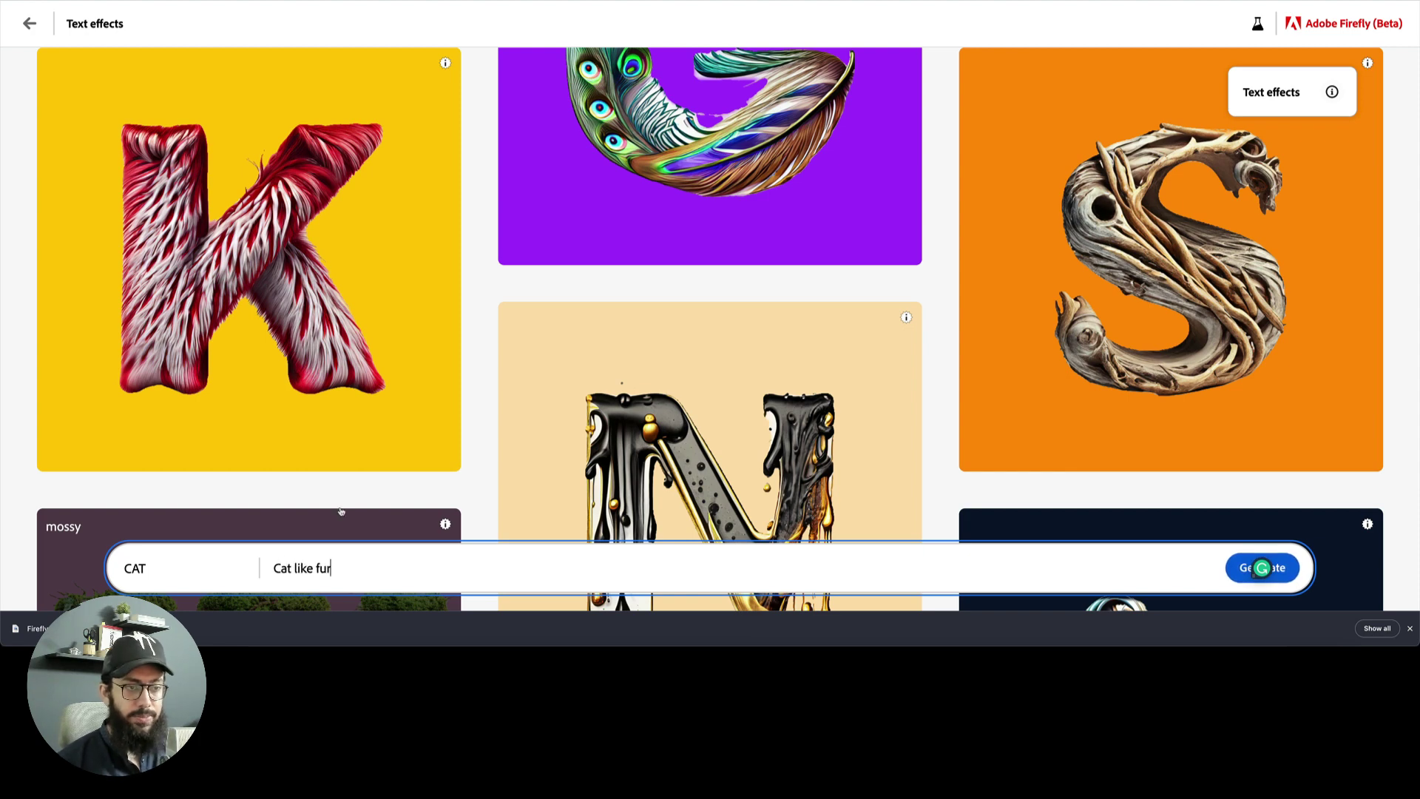
click(1262, 567)
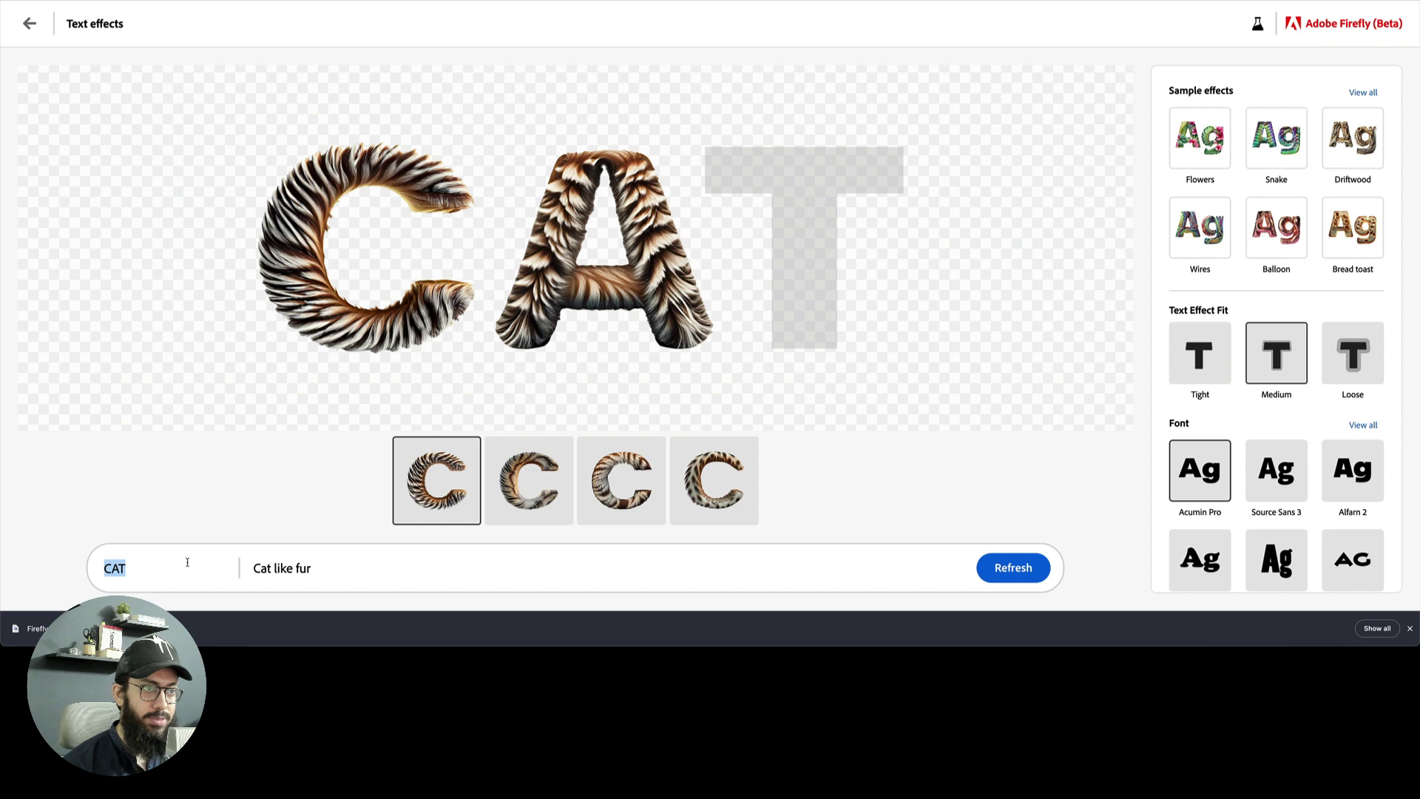
Change the text to C with Loose fit and pick the third fur variation
text(C)
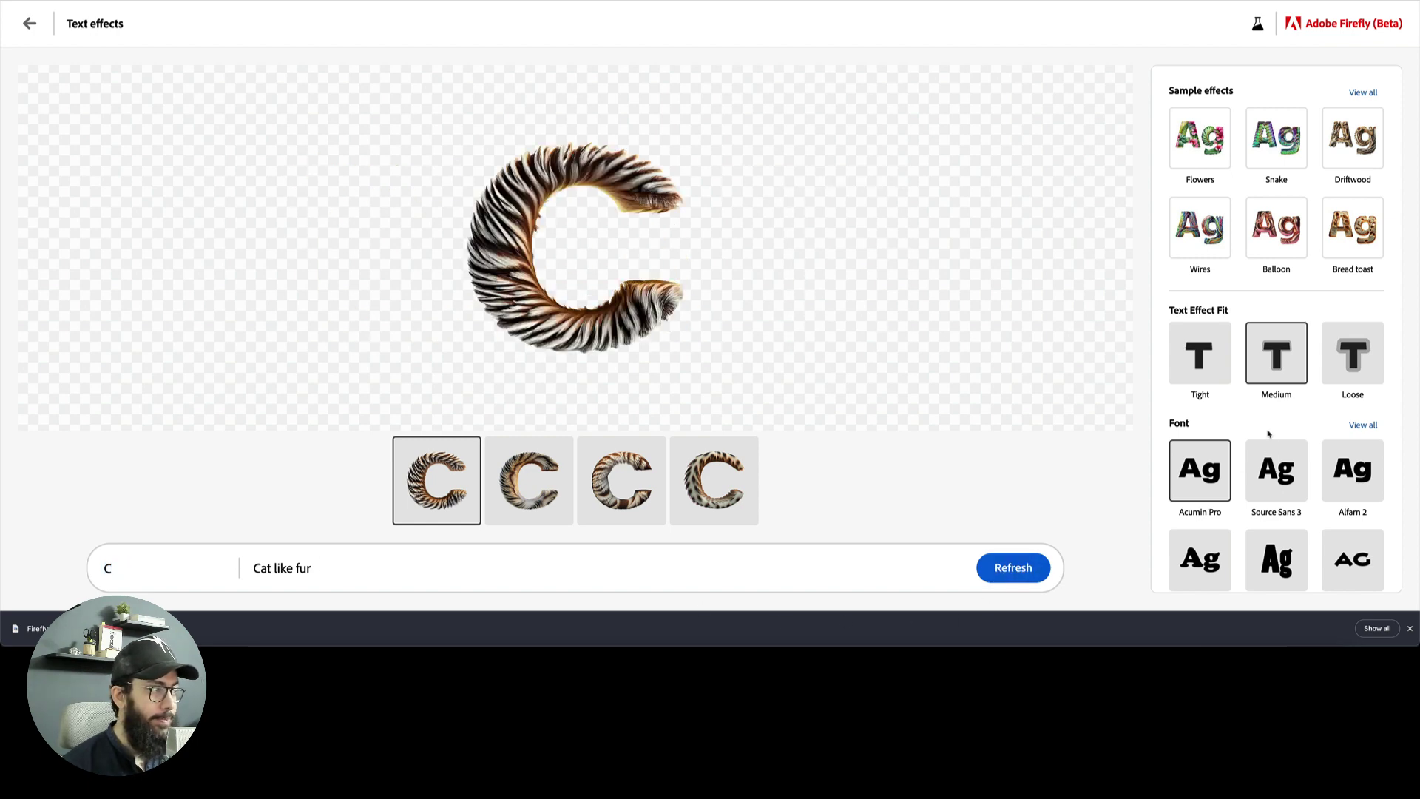
click(1371, 369)
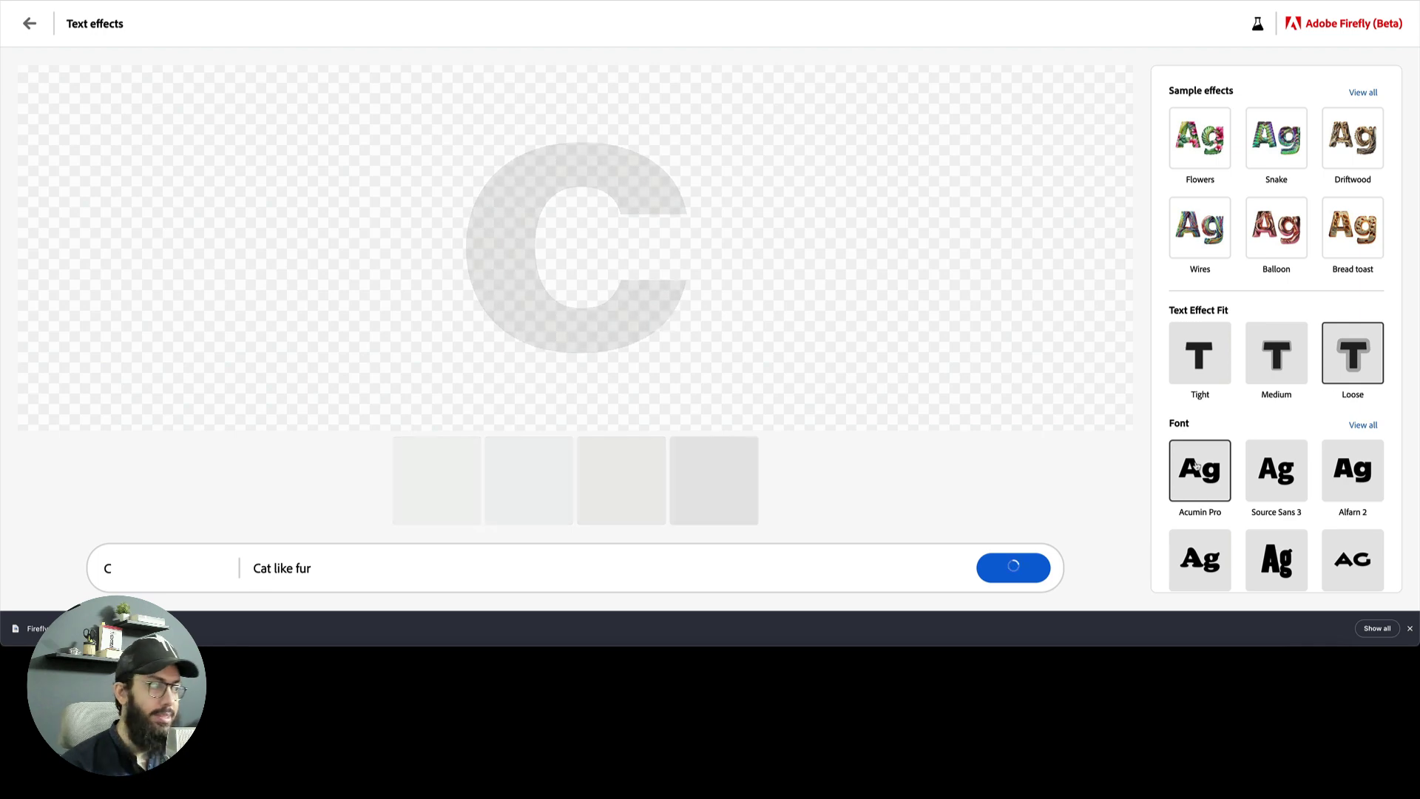
scroll(1280, 455, down, 2)
scroll(1281, 455, down, 2)
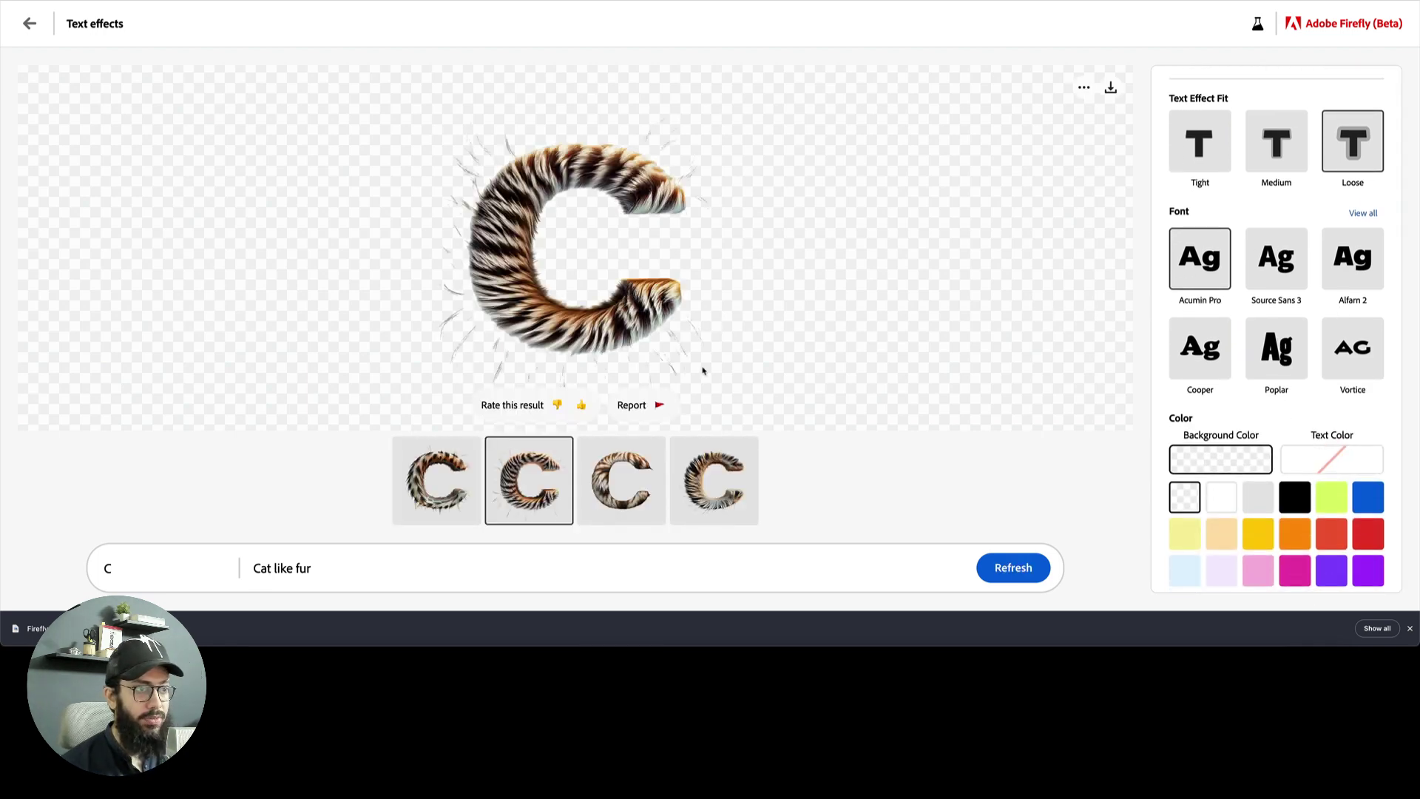
click(631, 508)
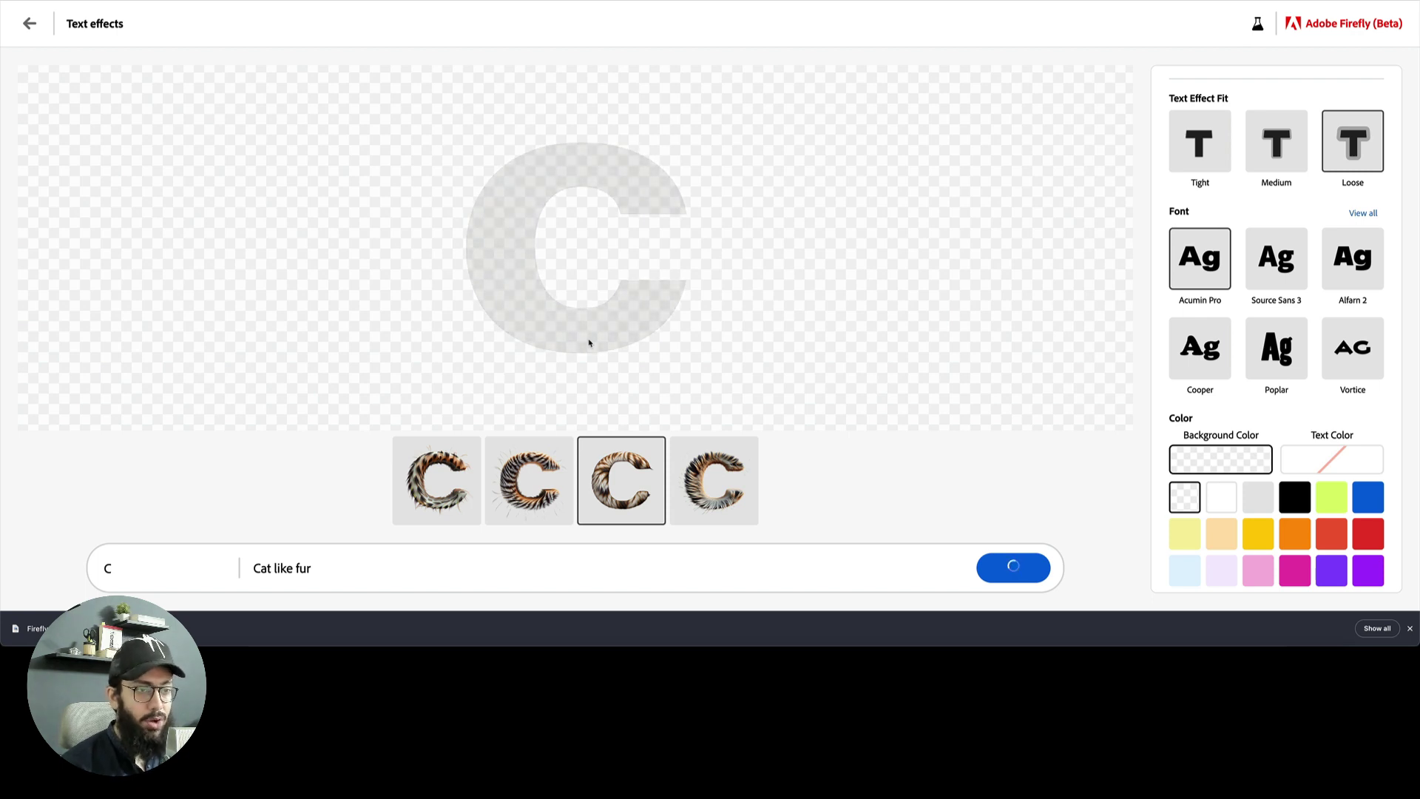
Restyle C with the prompt 'Rough edgy mountain' and view the second variation
triple_click(366, 573)
text(Snow)
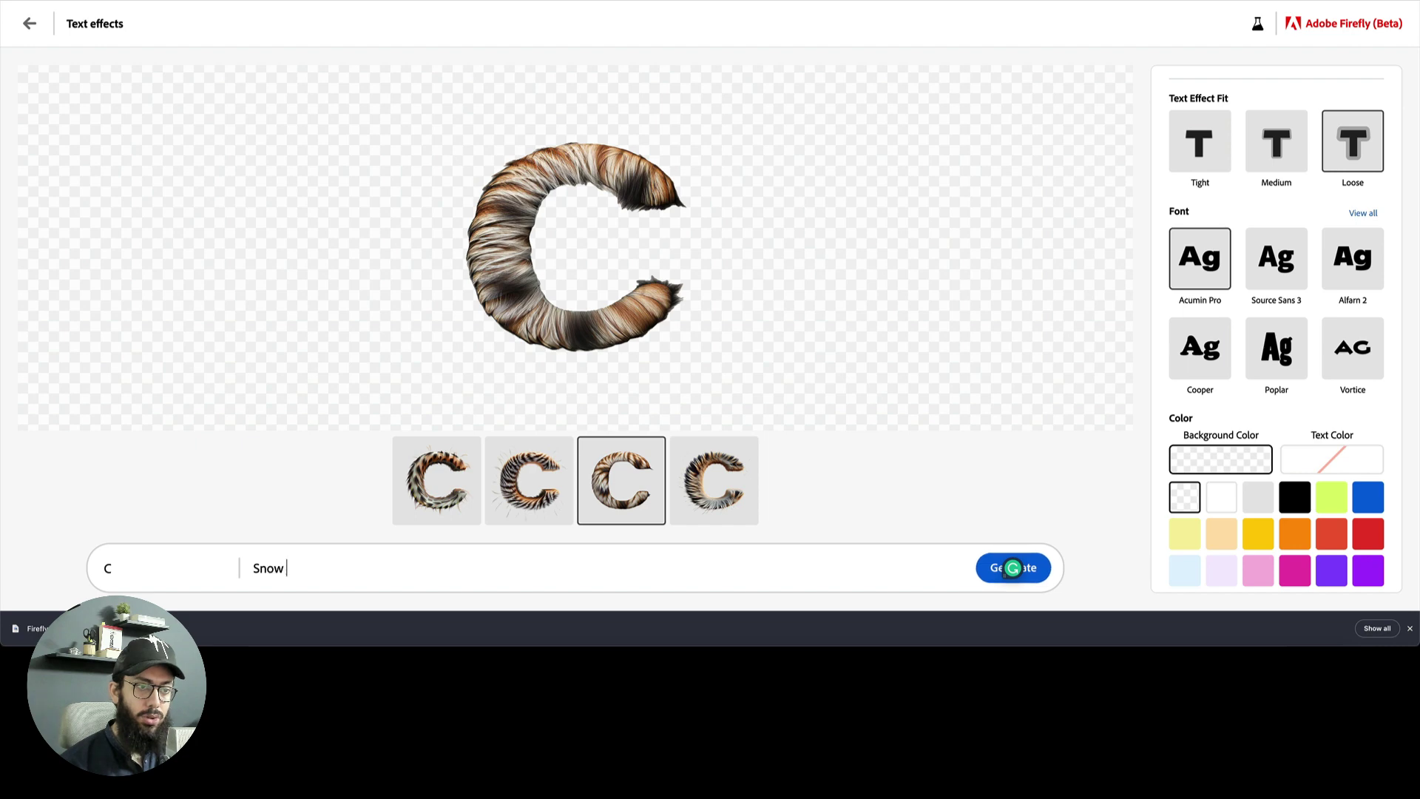
text( p)
key(BackSpace)
key(BackSpace)
key(BackSpace)
key(BackSpace)
key(BackSpace)
key(BackSpace)
text(Rough)
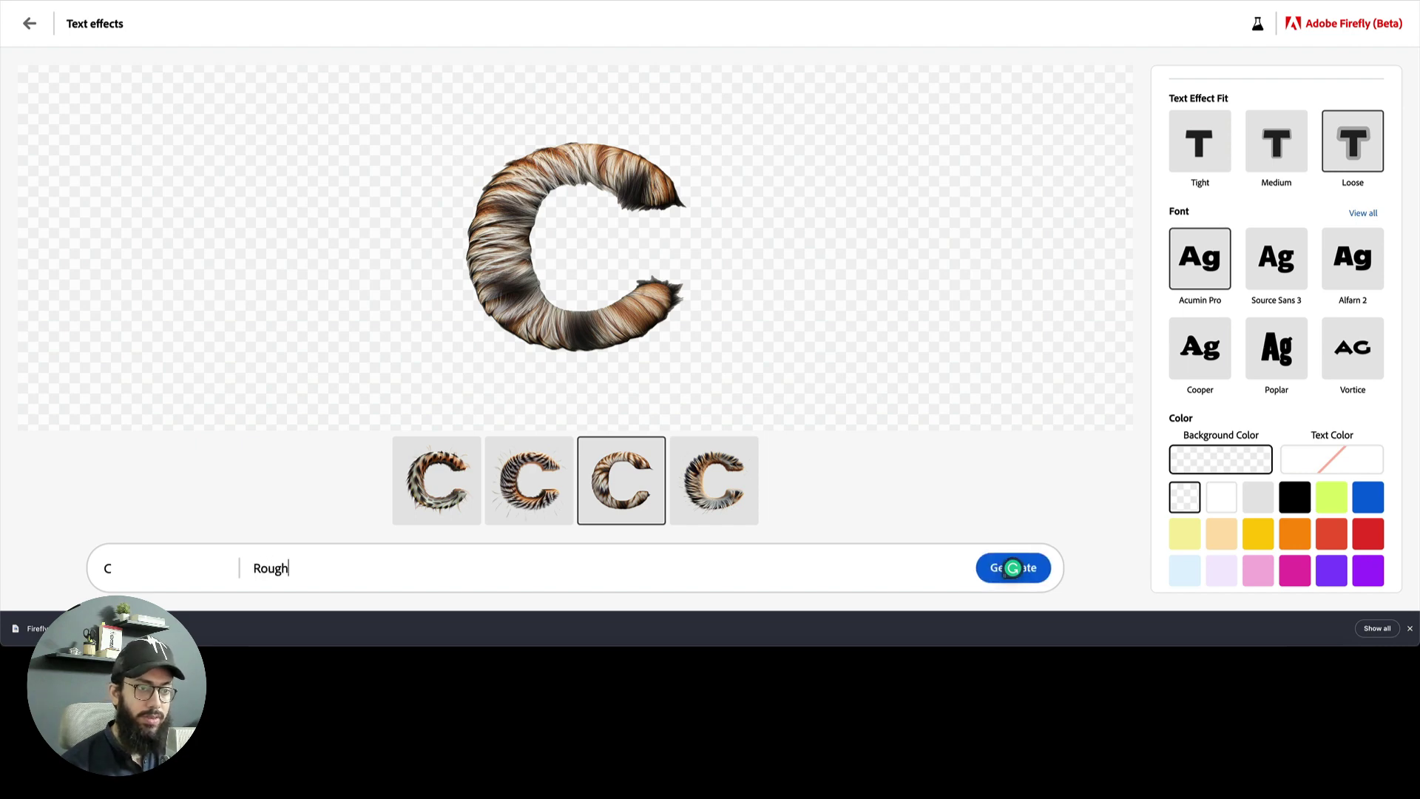
text( edgy )
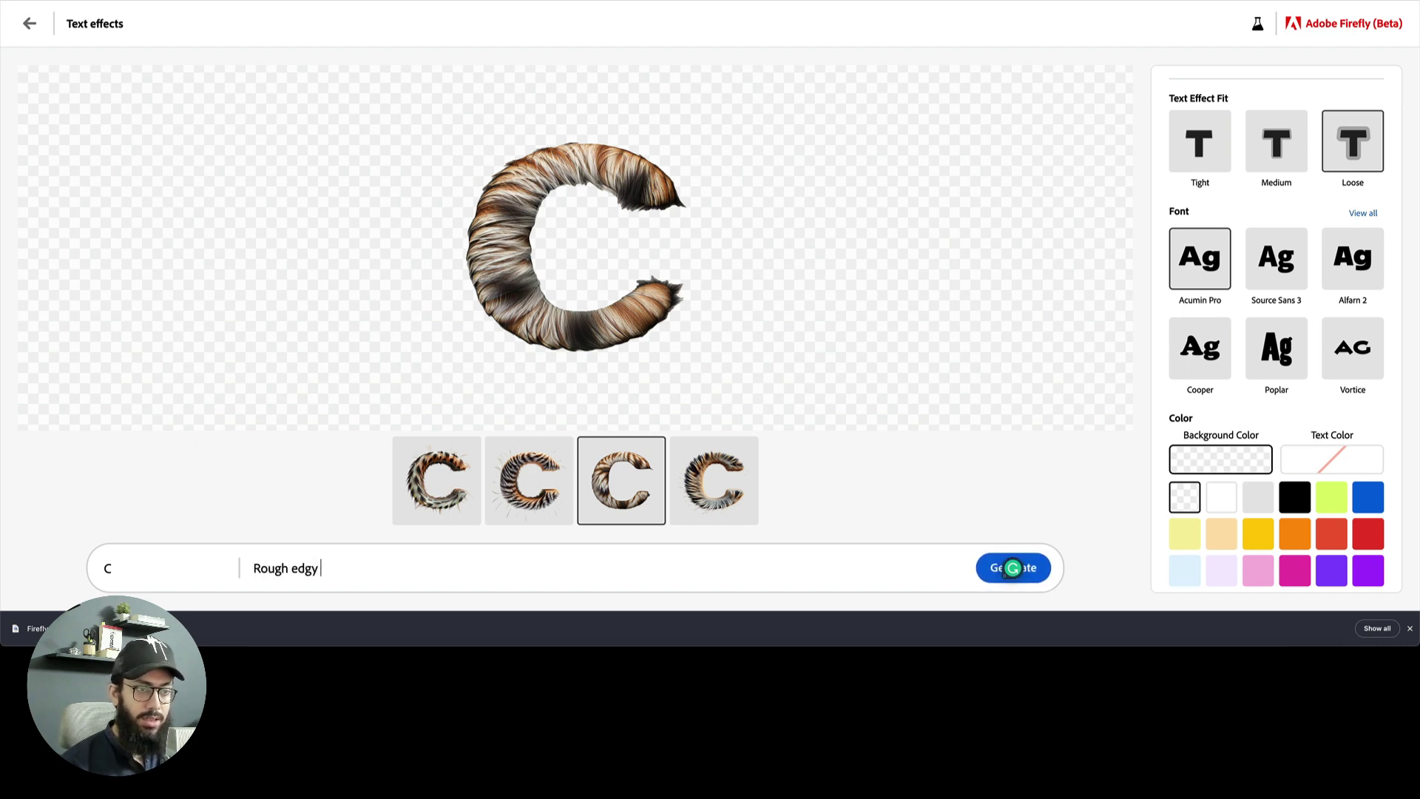
text(mountain)
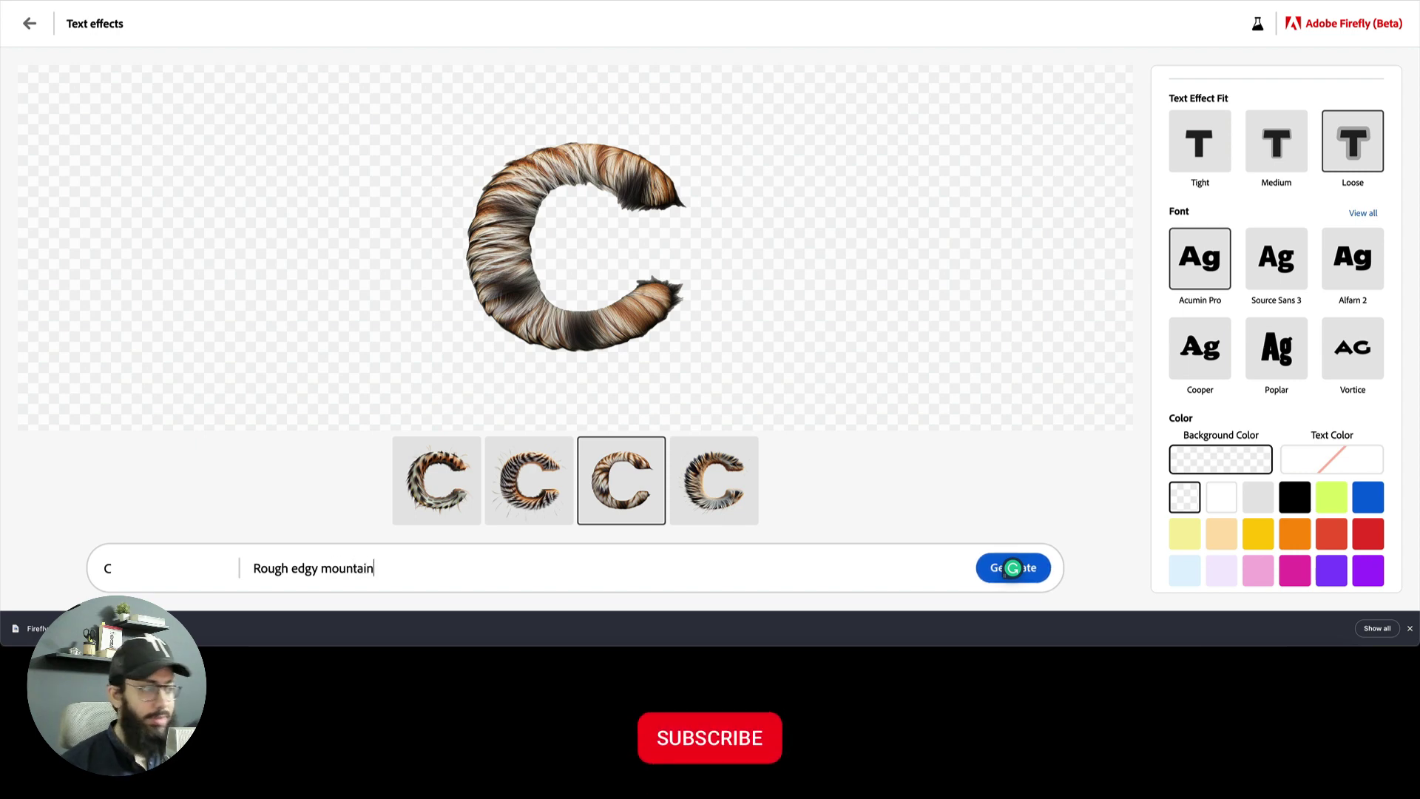
click(1040, 574)
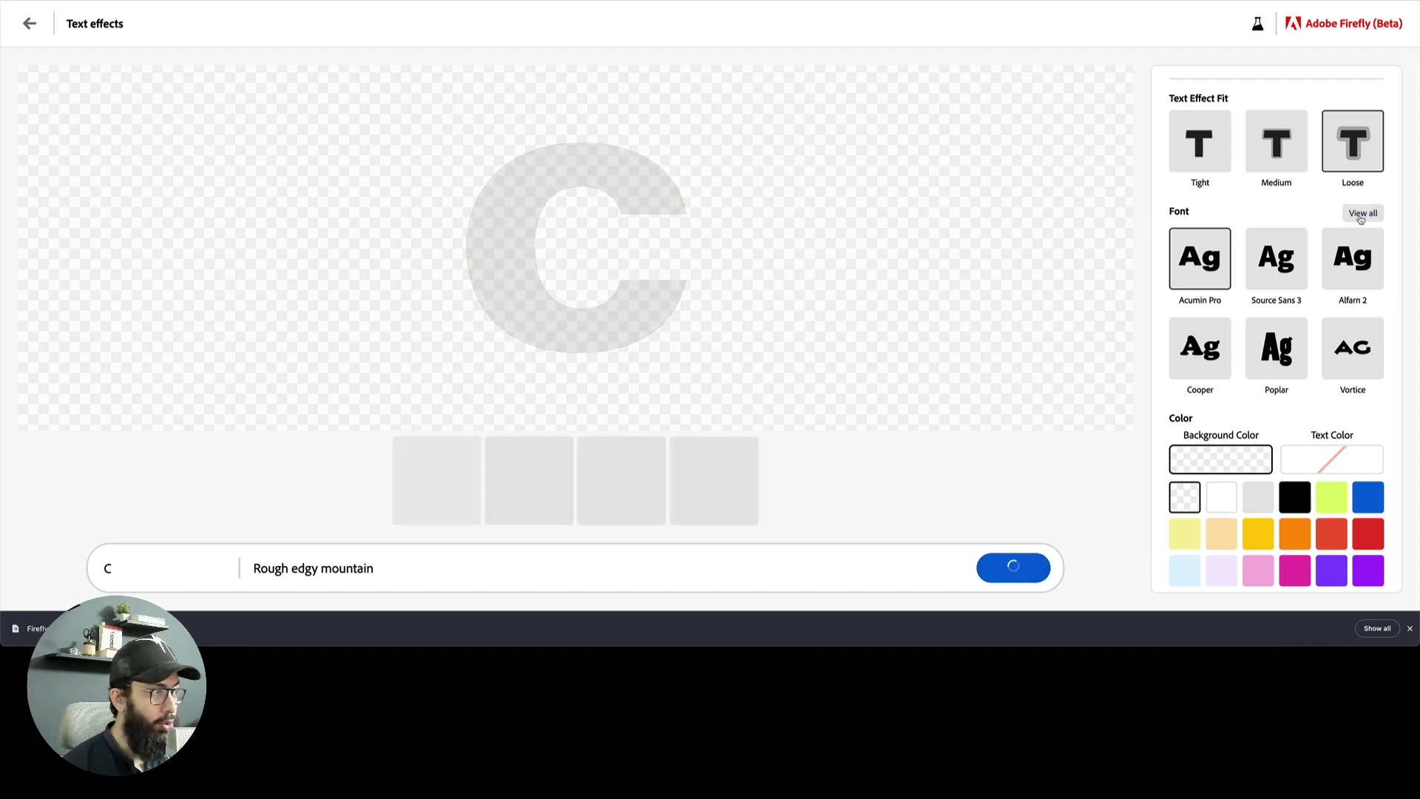
scroll(1361, 220, up, 1)
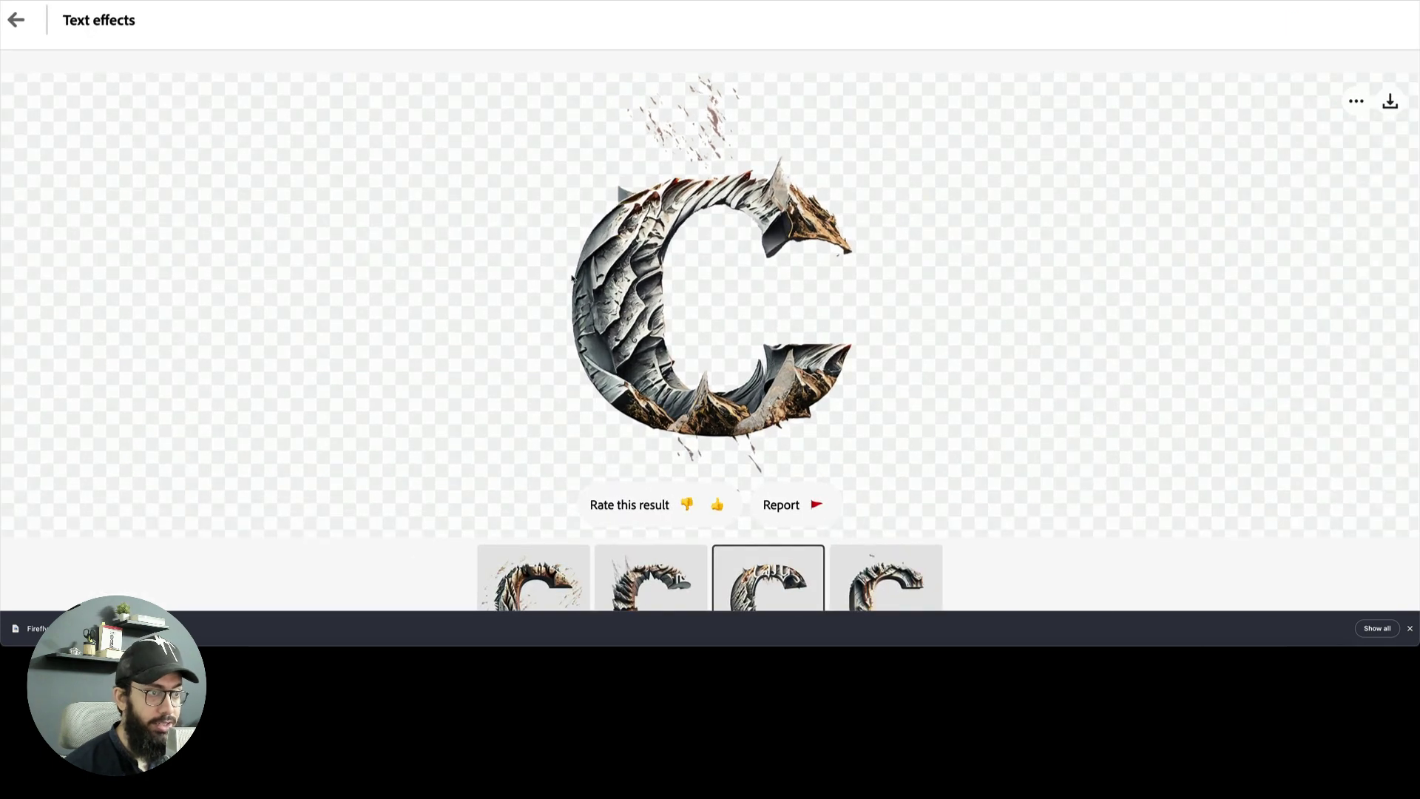
click(553, 503)
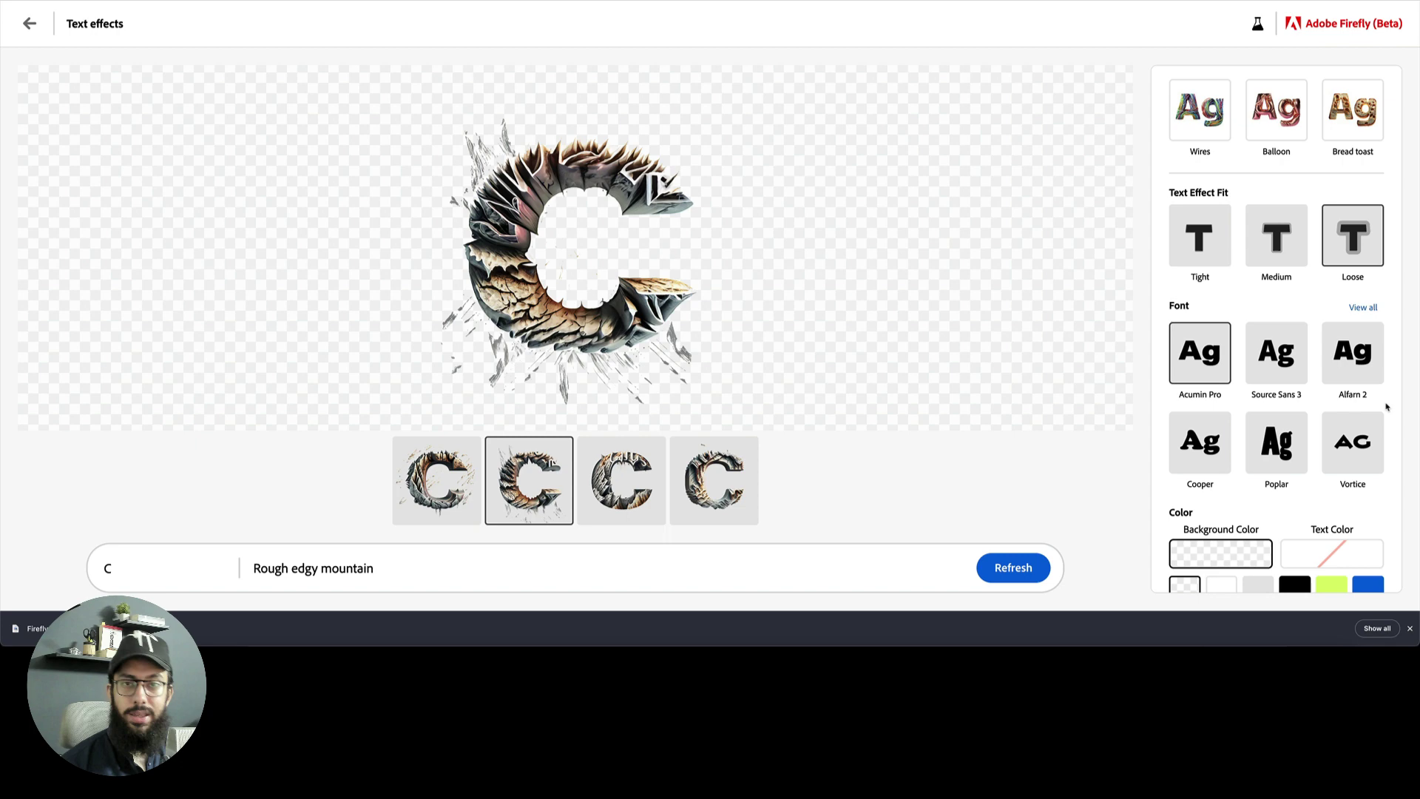
scroll(1380, 407, down, 2)
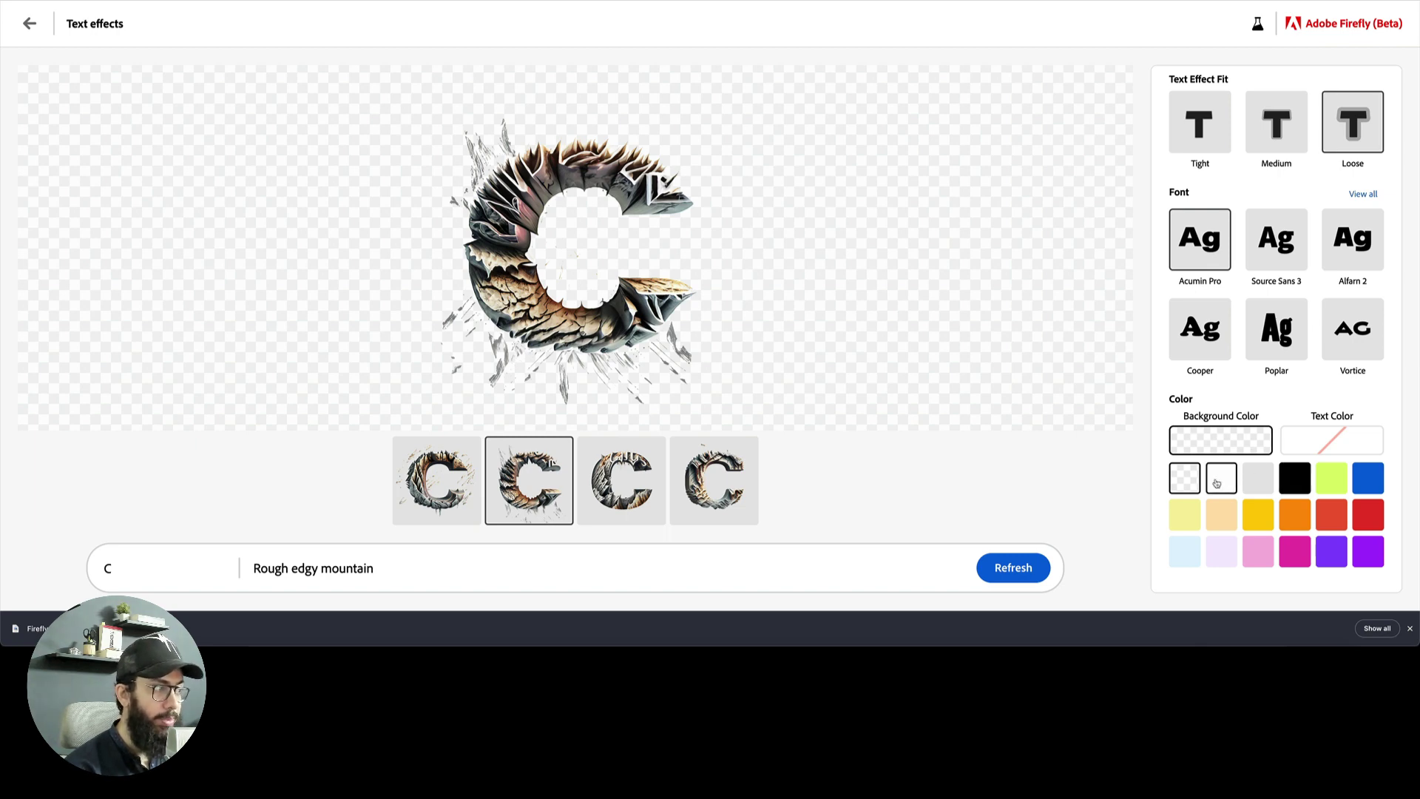
Preview the C on white and black backgrounds, then return to transparent
click(1221, 480)
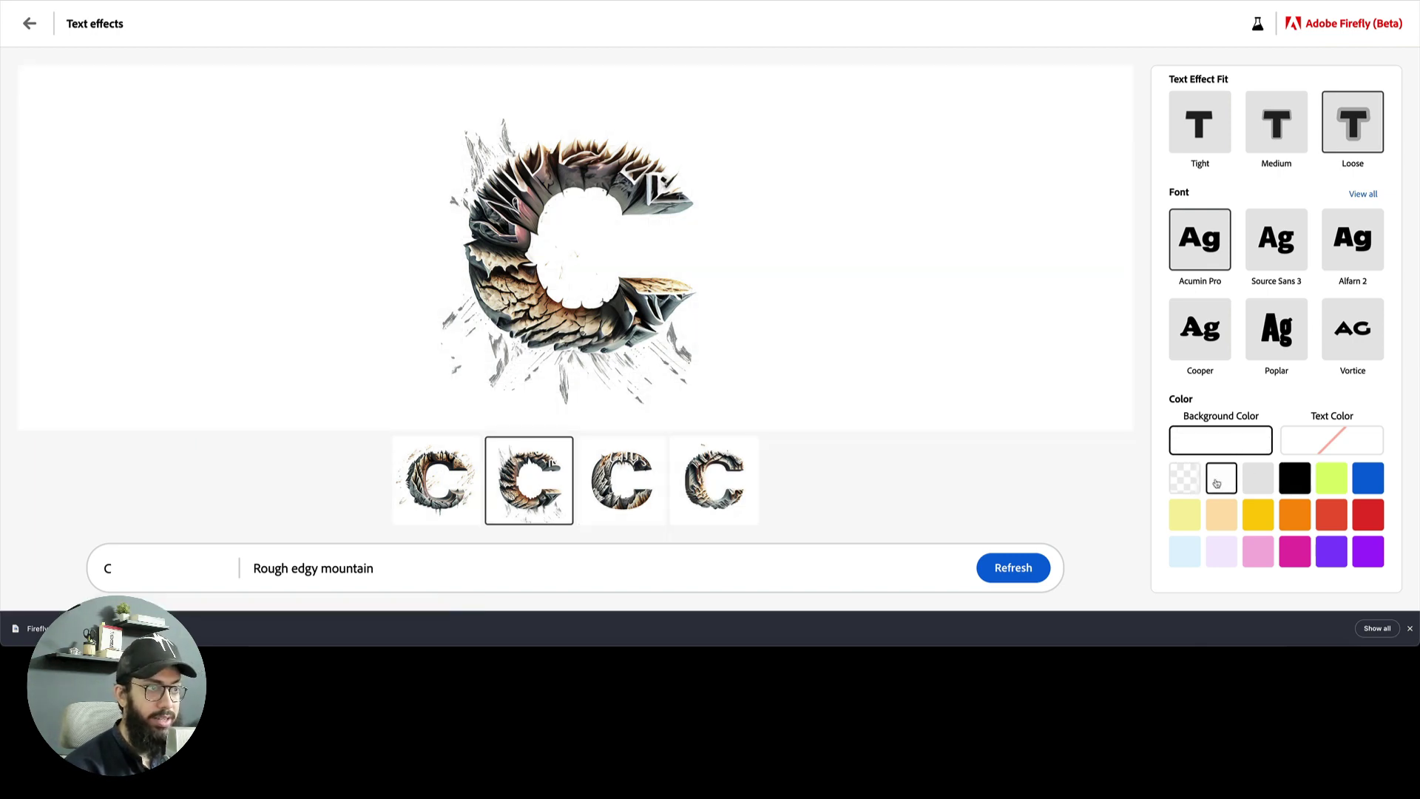
click(1295, 481)
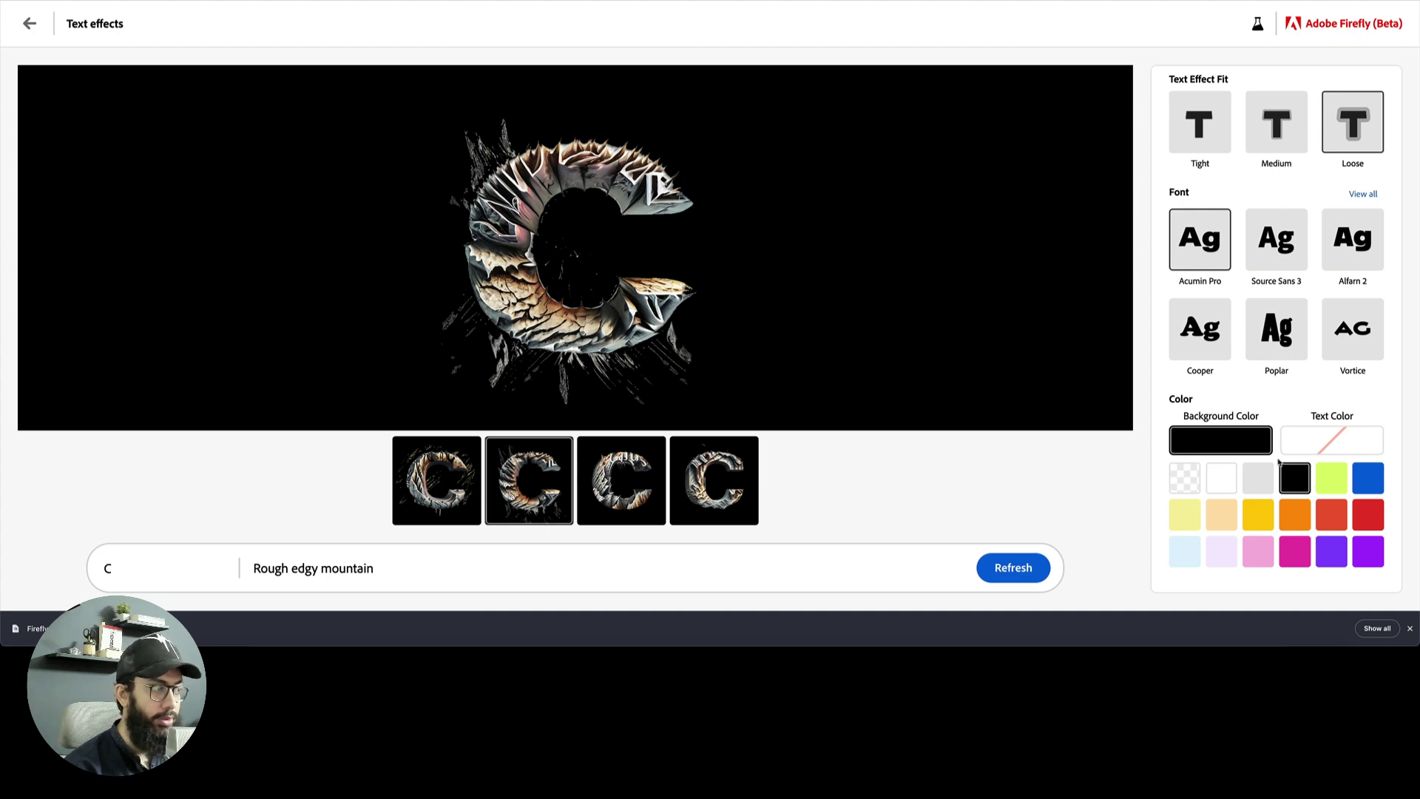
click(1183, 482)
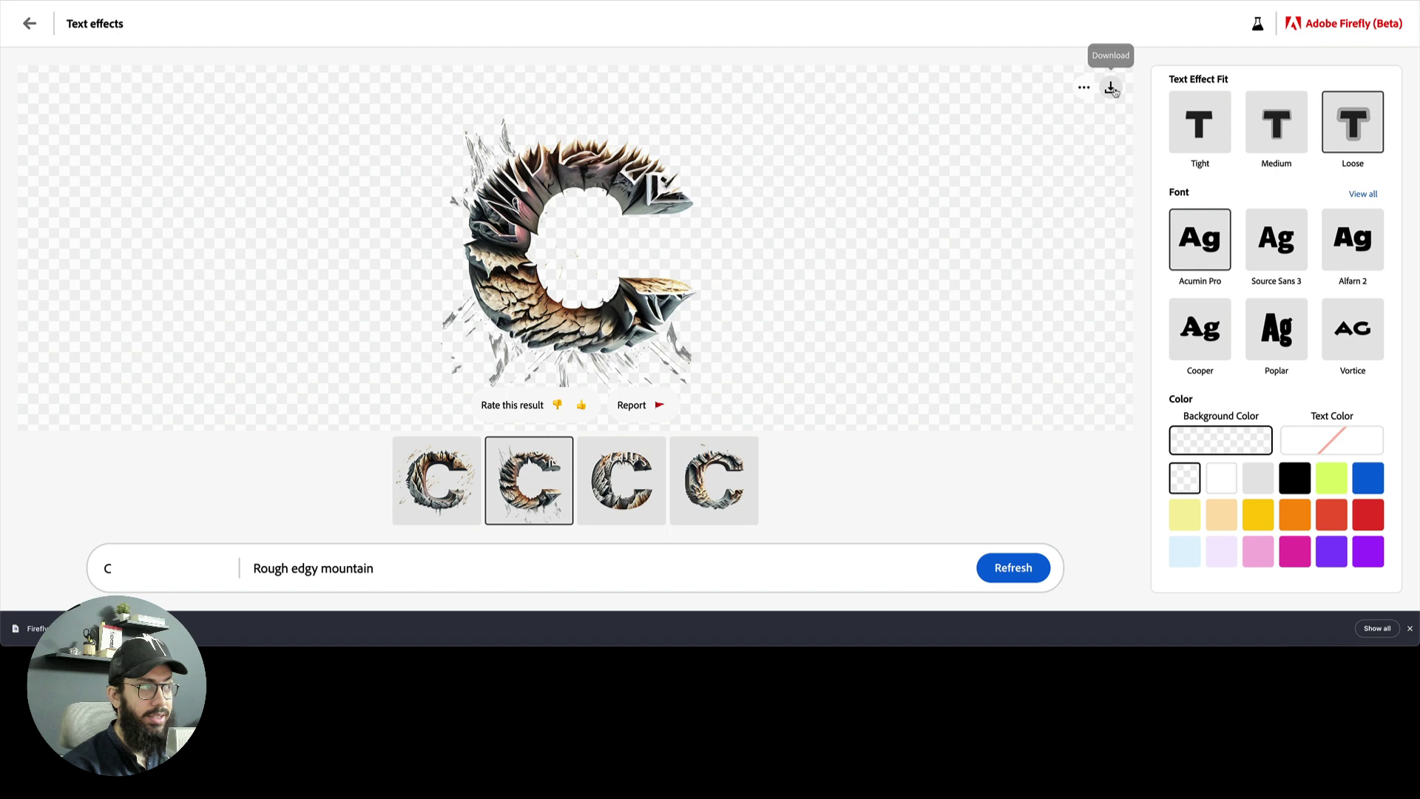
Download the rocky C as Firefly_Rough+edgy mountain_14336.png and check the Downloads list
click(1110, 88)
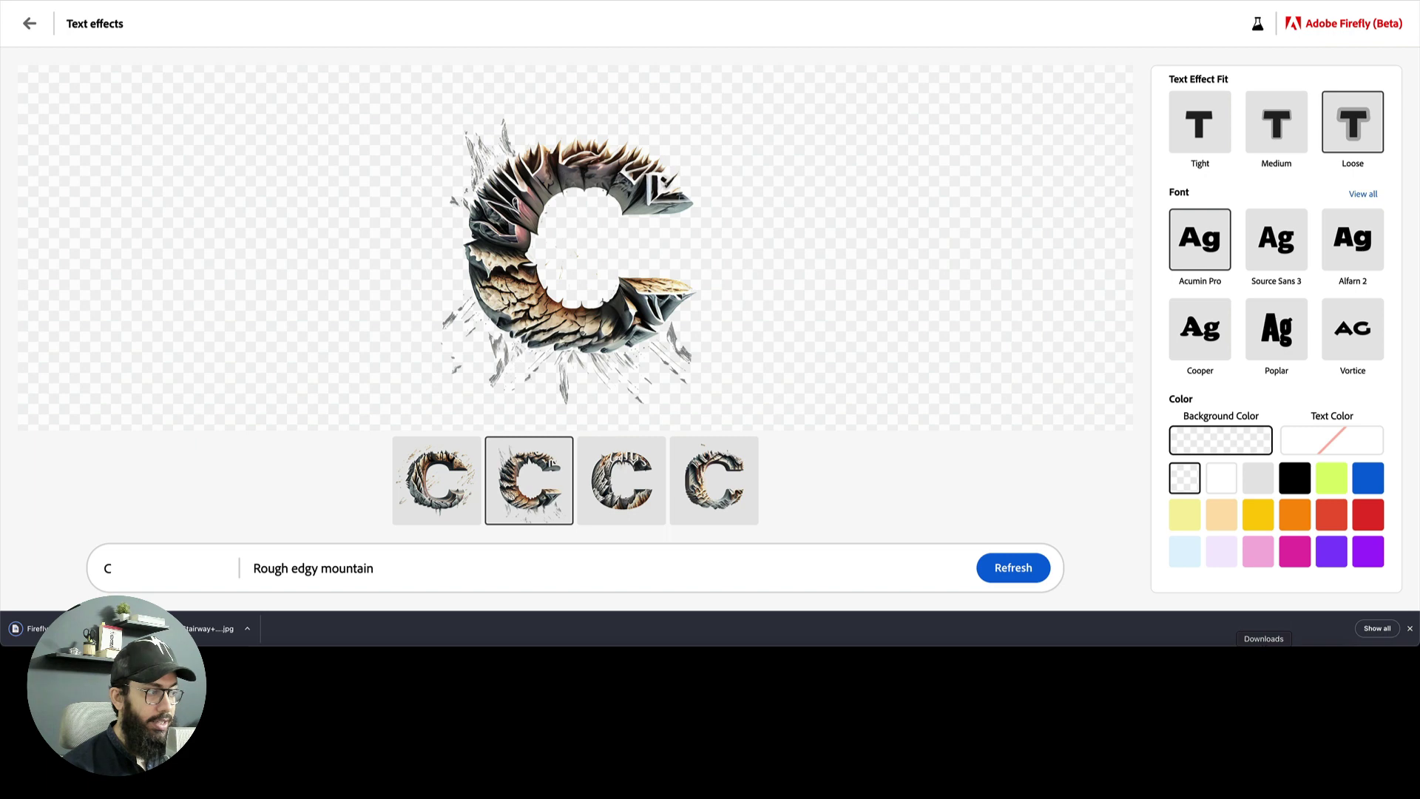
click(1265, 629)
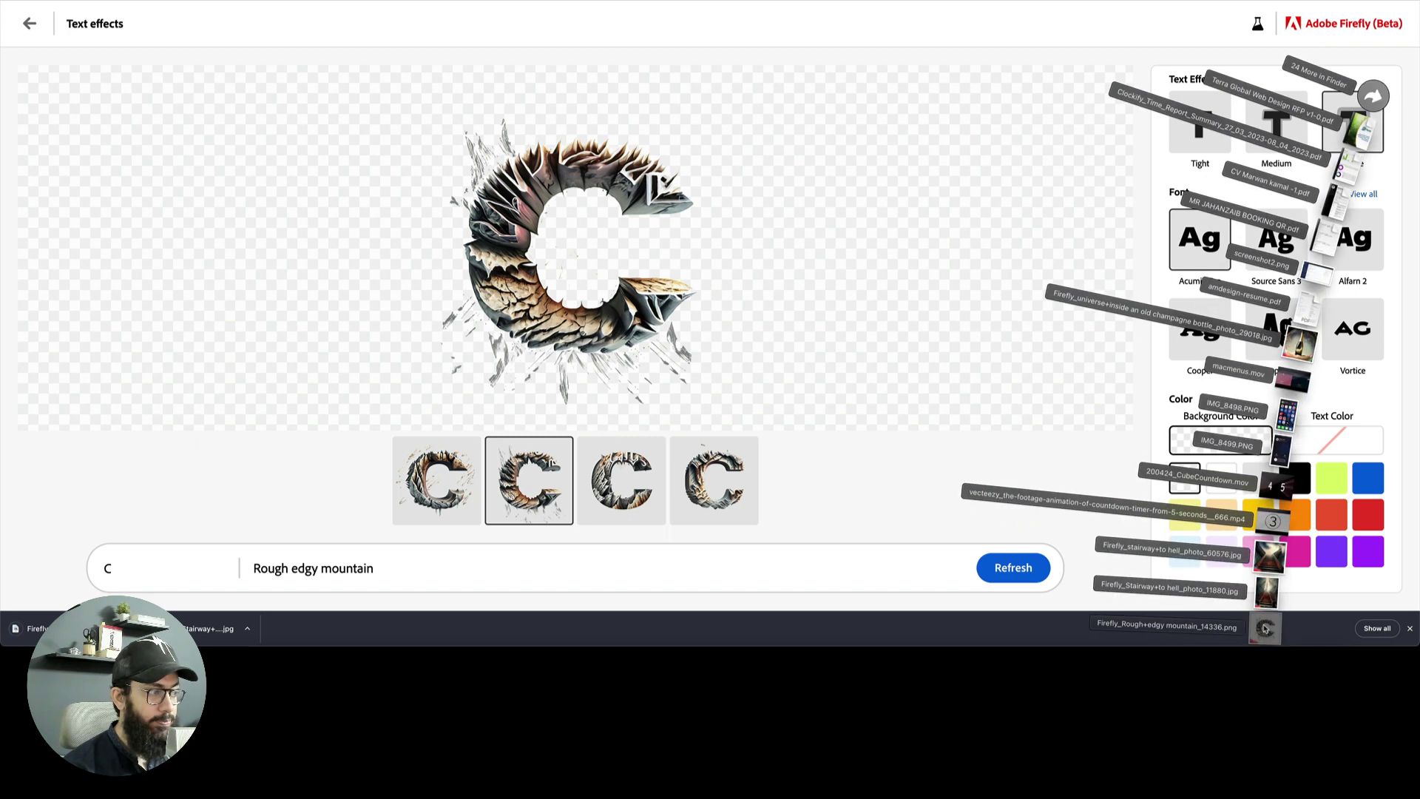
click(1265, 629)
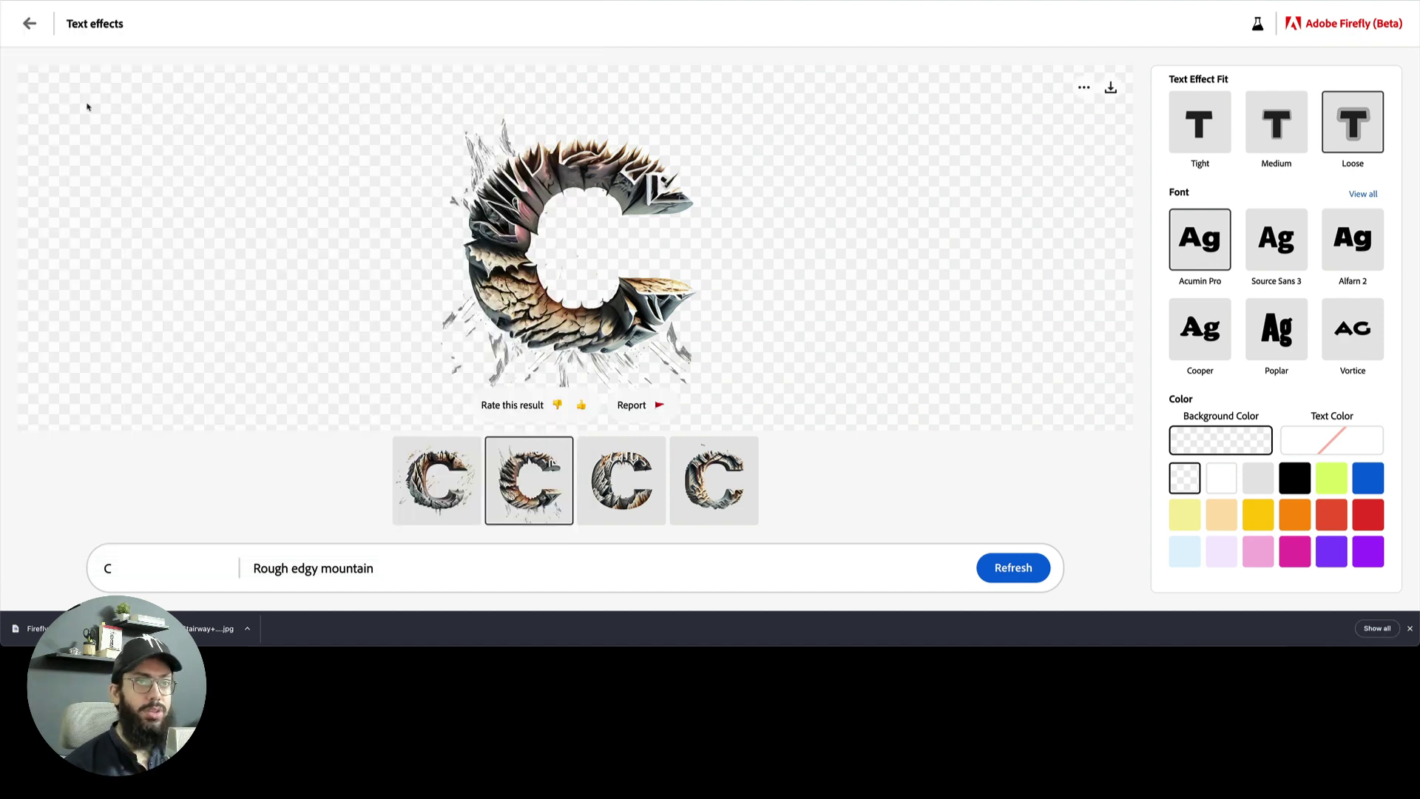
Go back to the Firefly home page and open Text to image
click(29, 23)
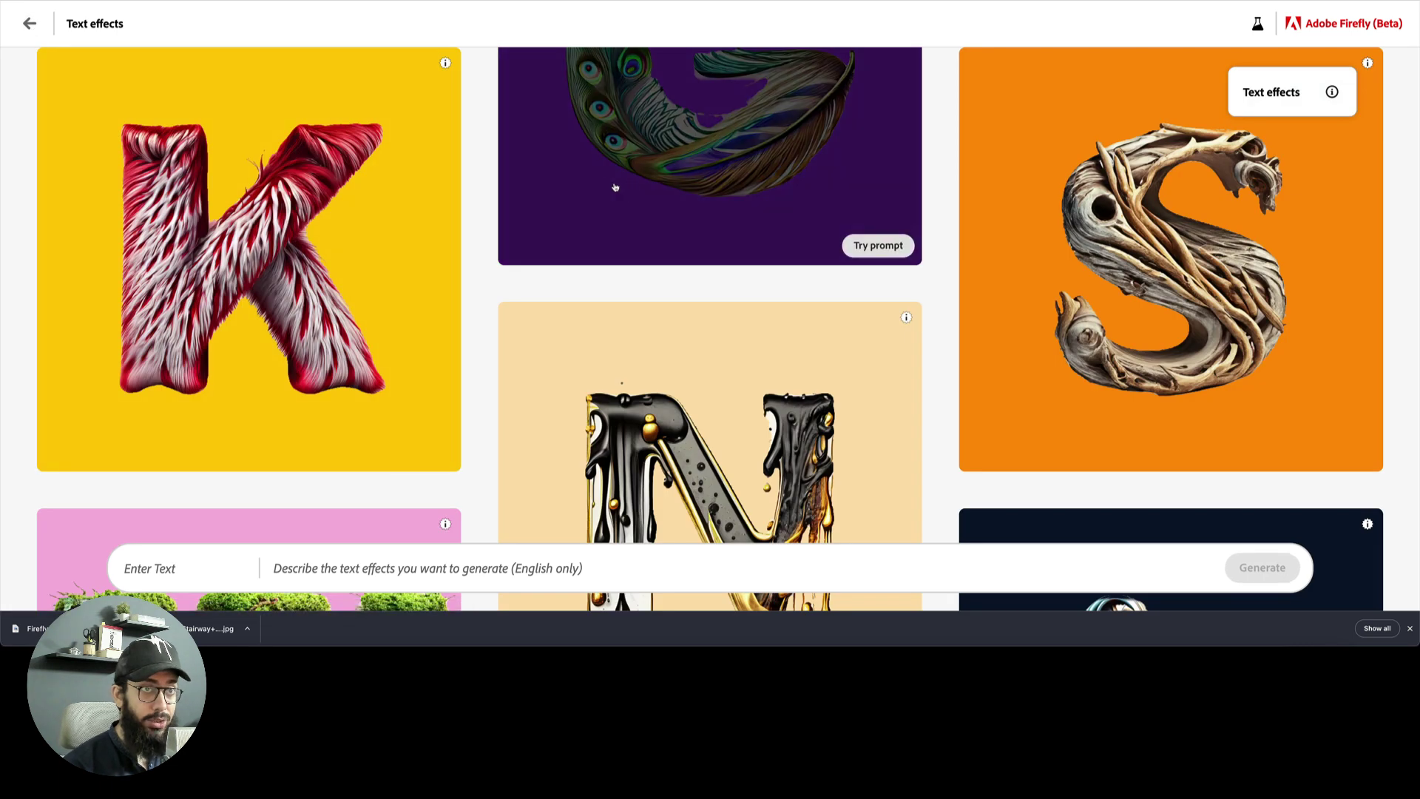
click(29, 23)
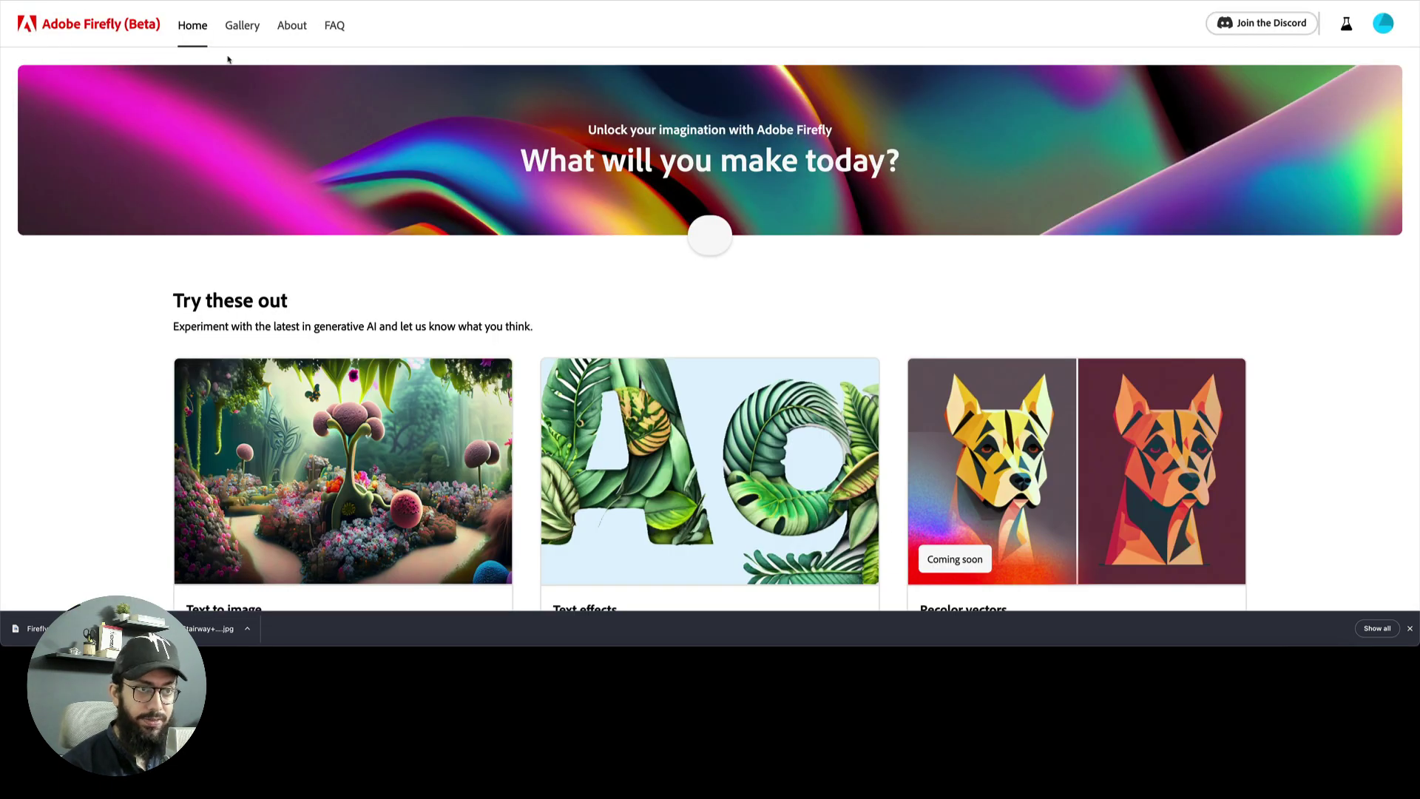
scroll(348, 403, down, 1)
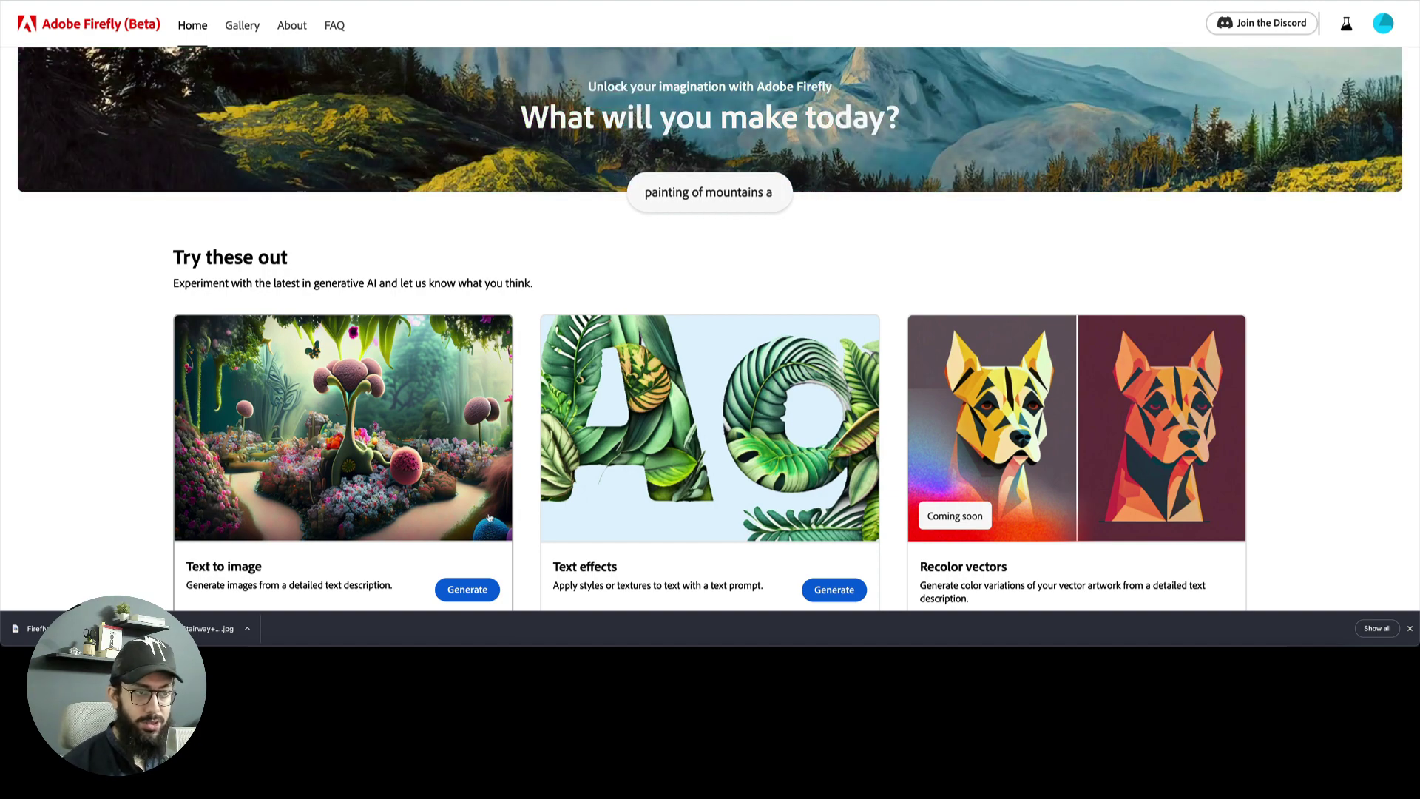
scroll(400, 518, down, 1)
click(455, 567)
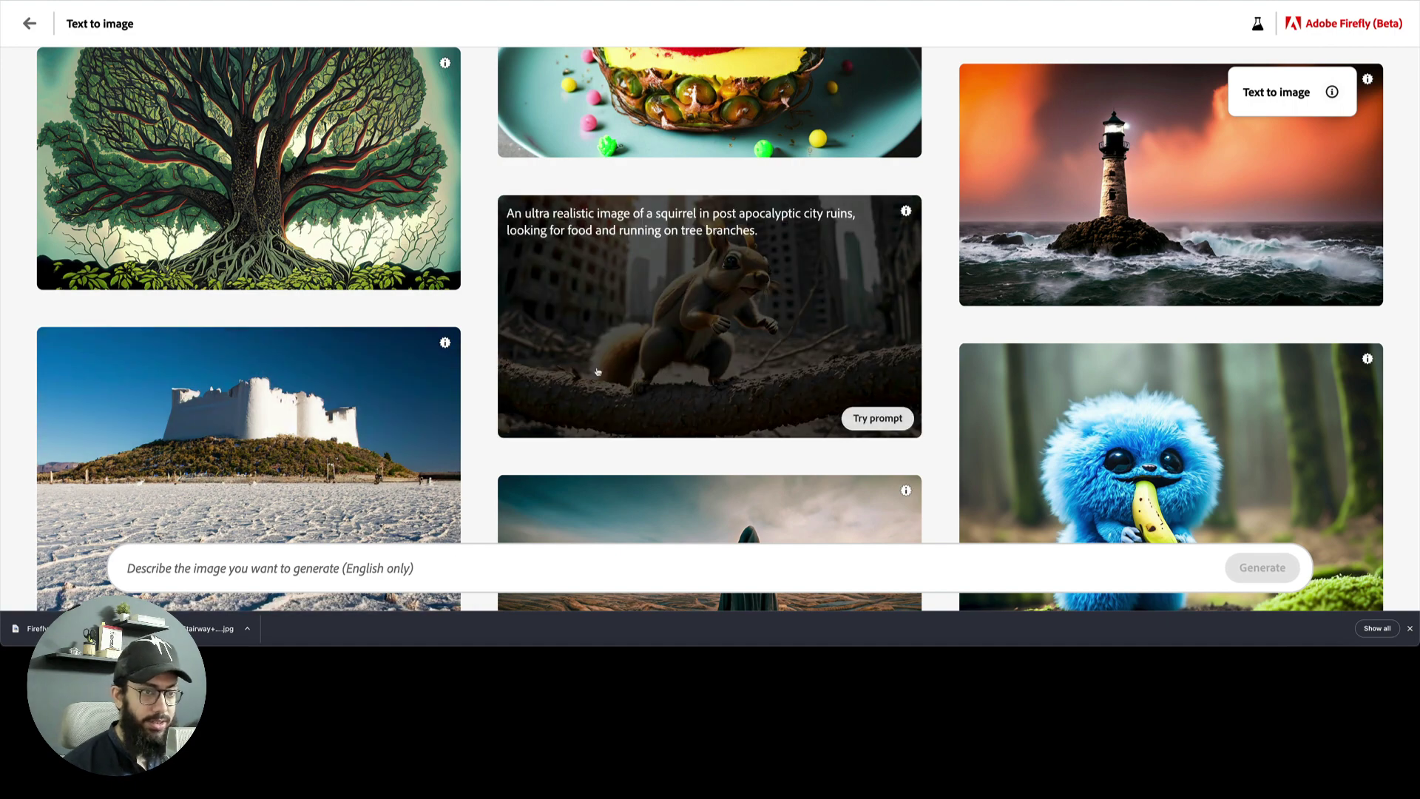
Generate images for the prompt 'Stairway to hell'
click(290, 560)
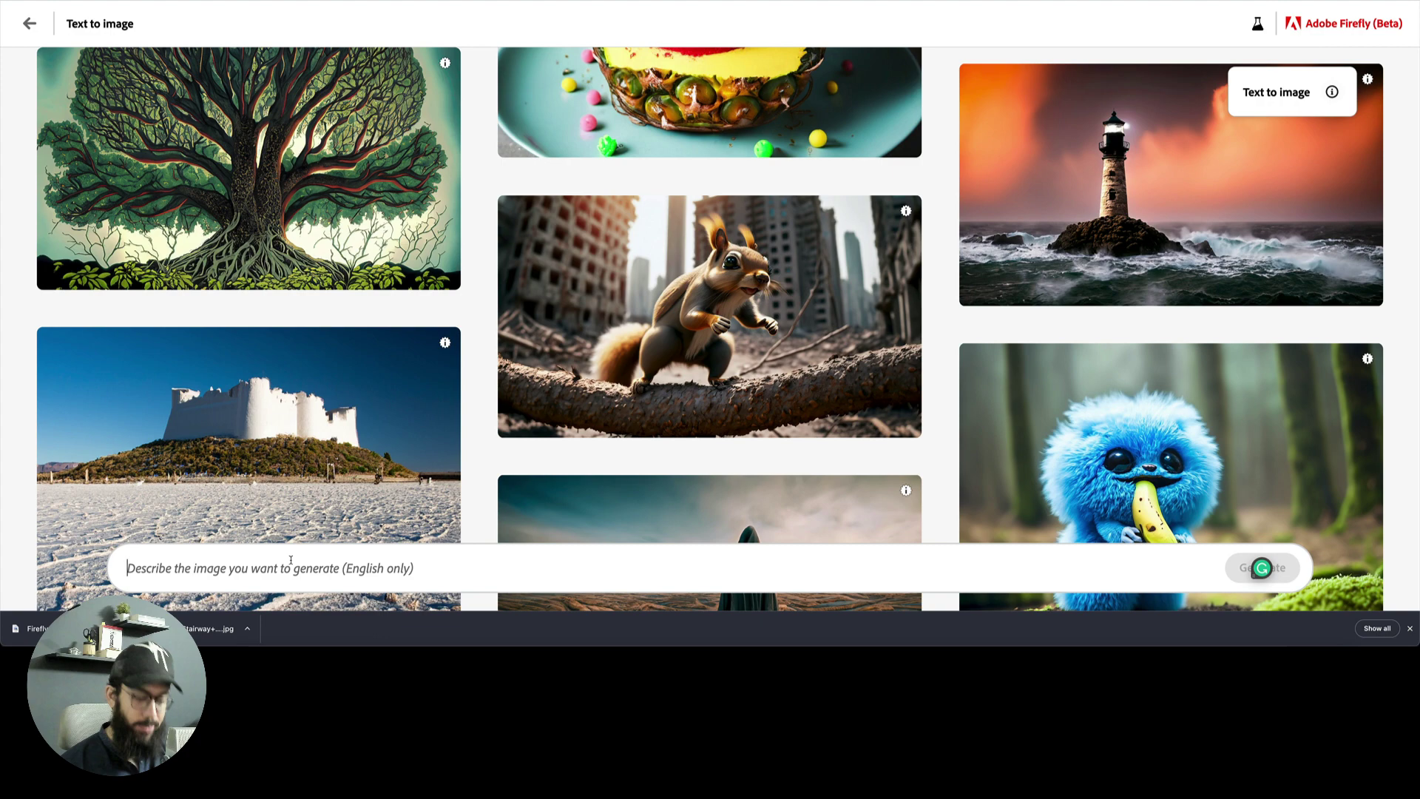
click(291, 560)
text(Stairway )
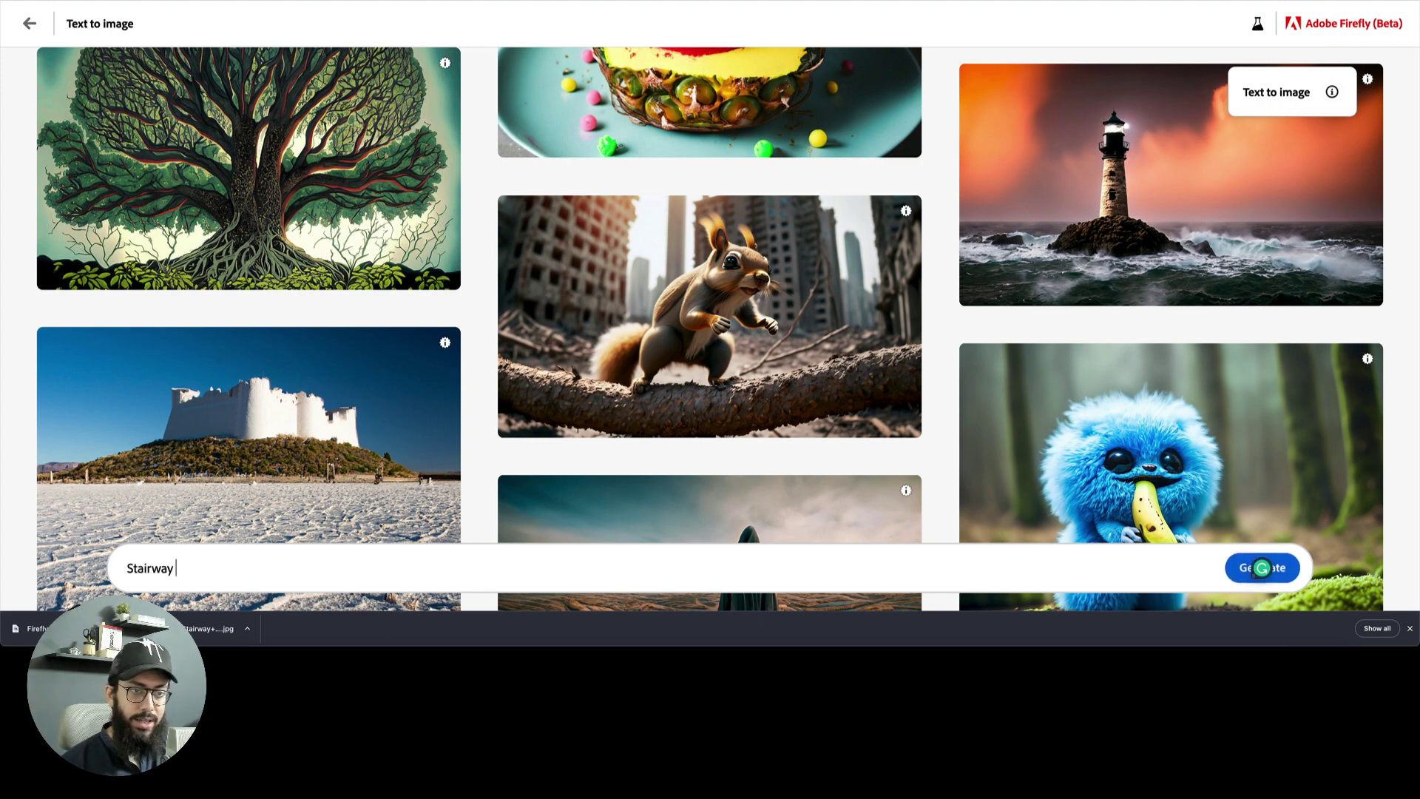
text(to hell)
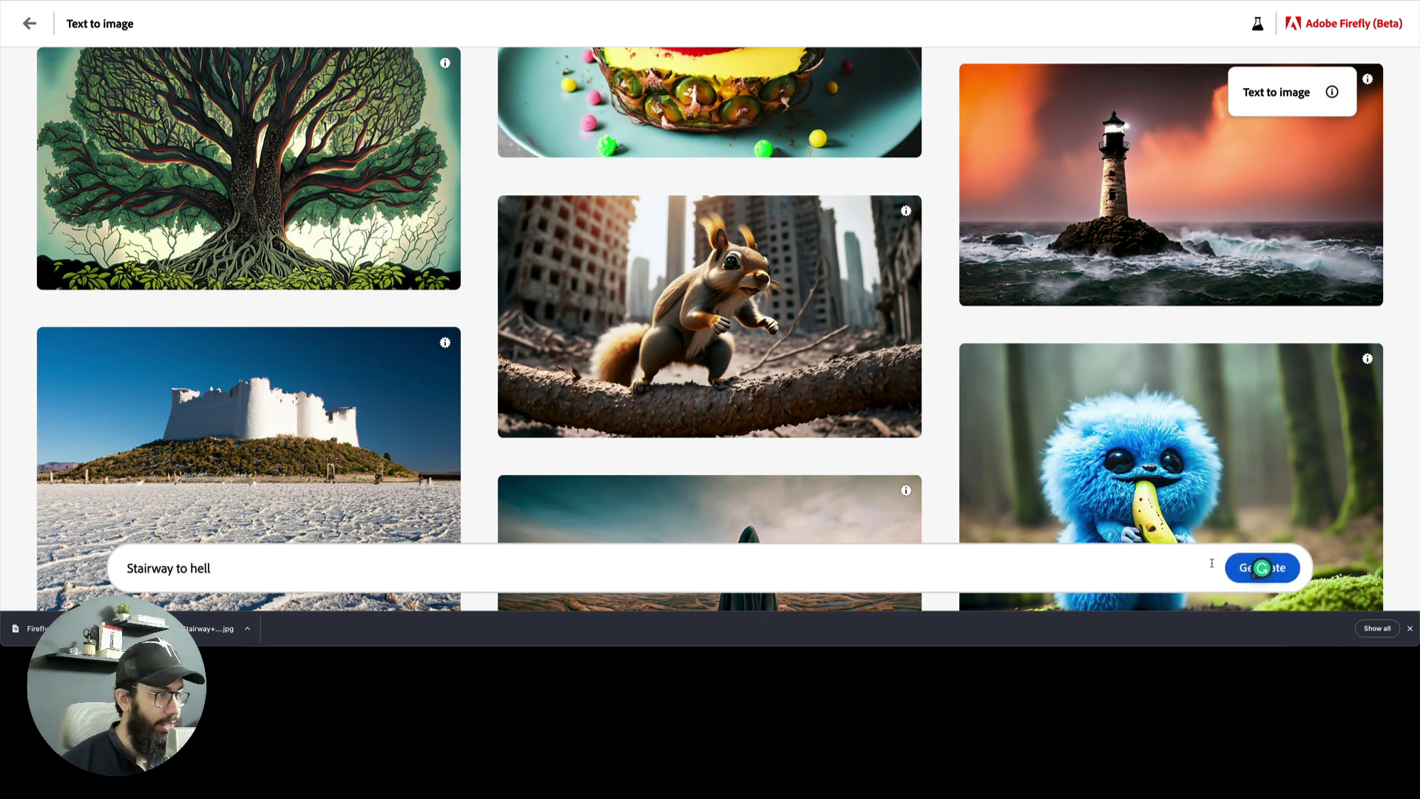
click(1257, 568)
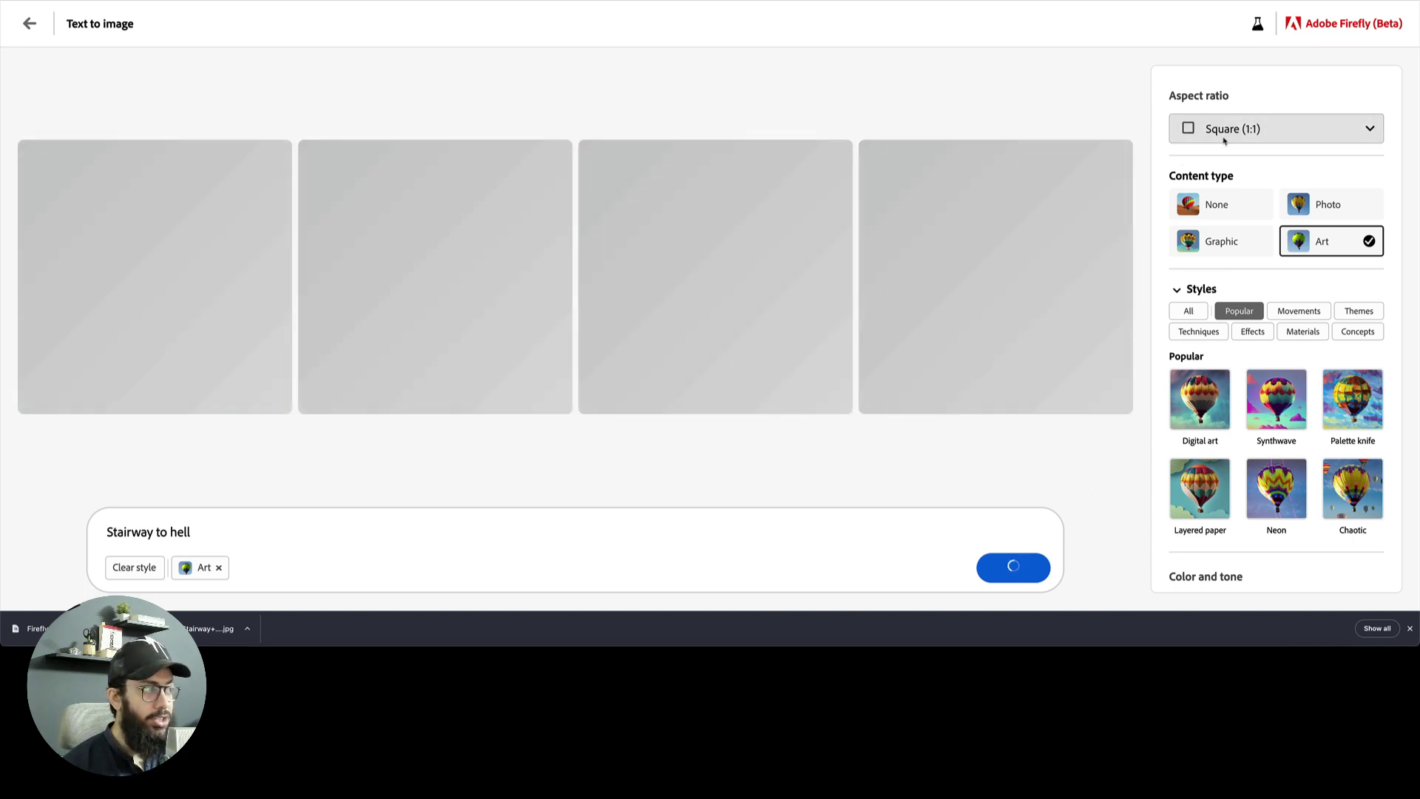
click(1225, 136)
Regenerate 'Stairway to hell' as Photo content in Portrait (3:4) aspect ratio
click(1225, 164)
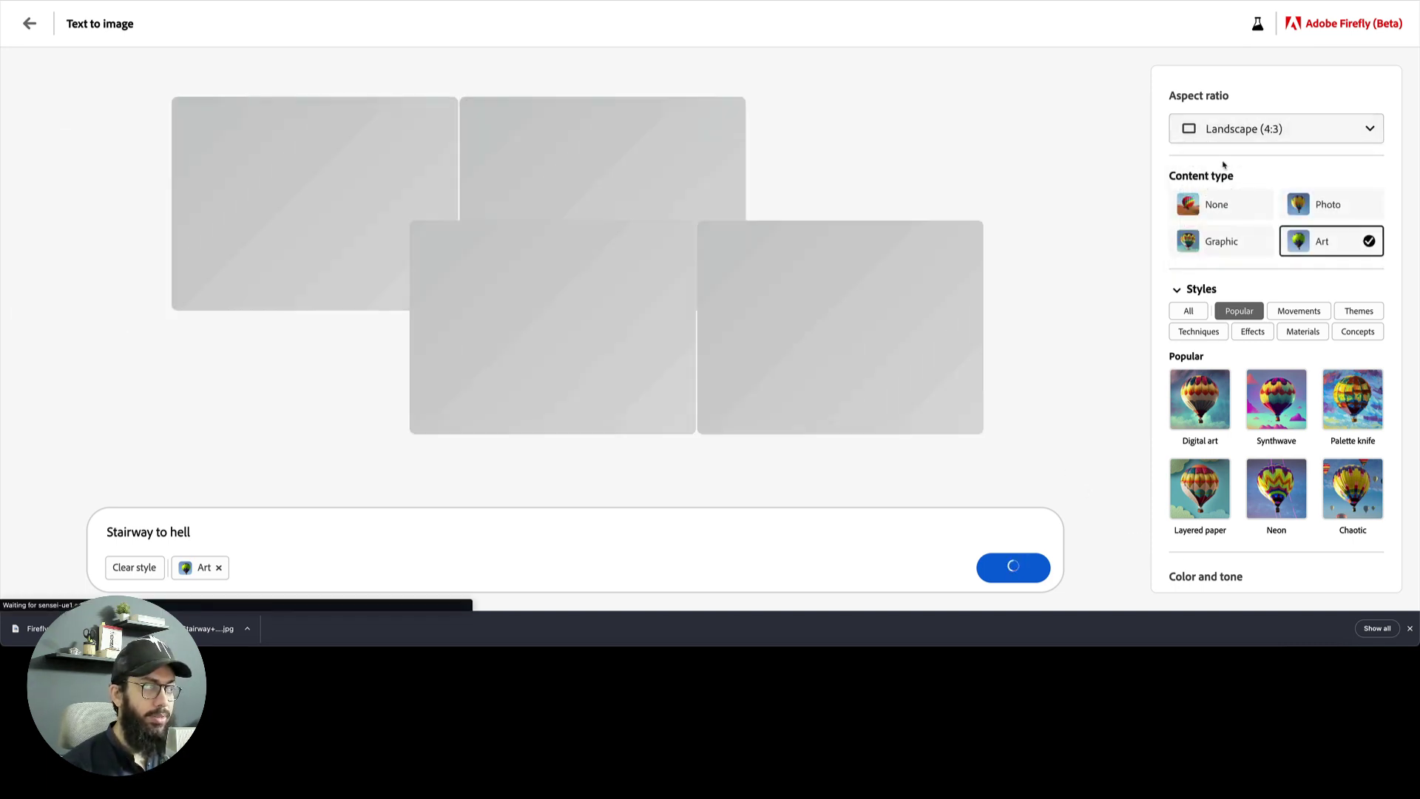
click(1228, 137)
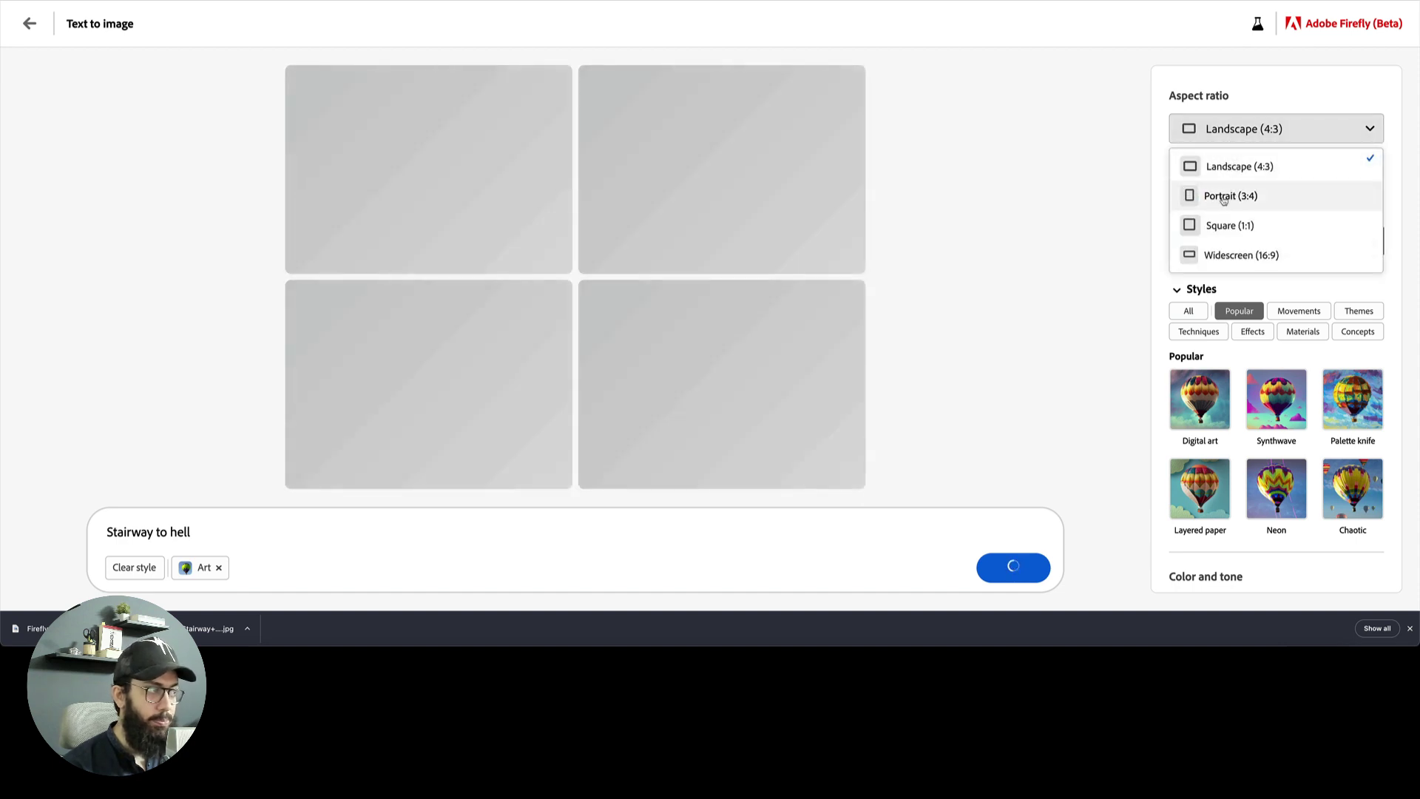
click(1213, 196)
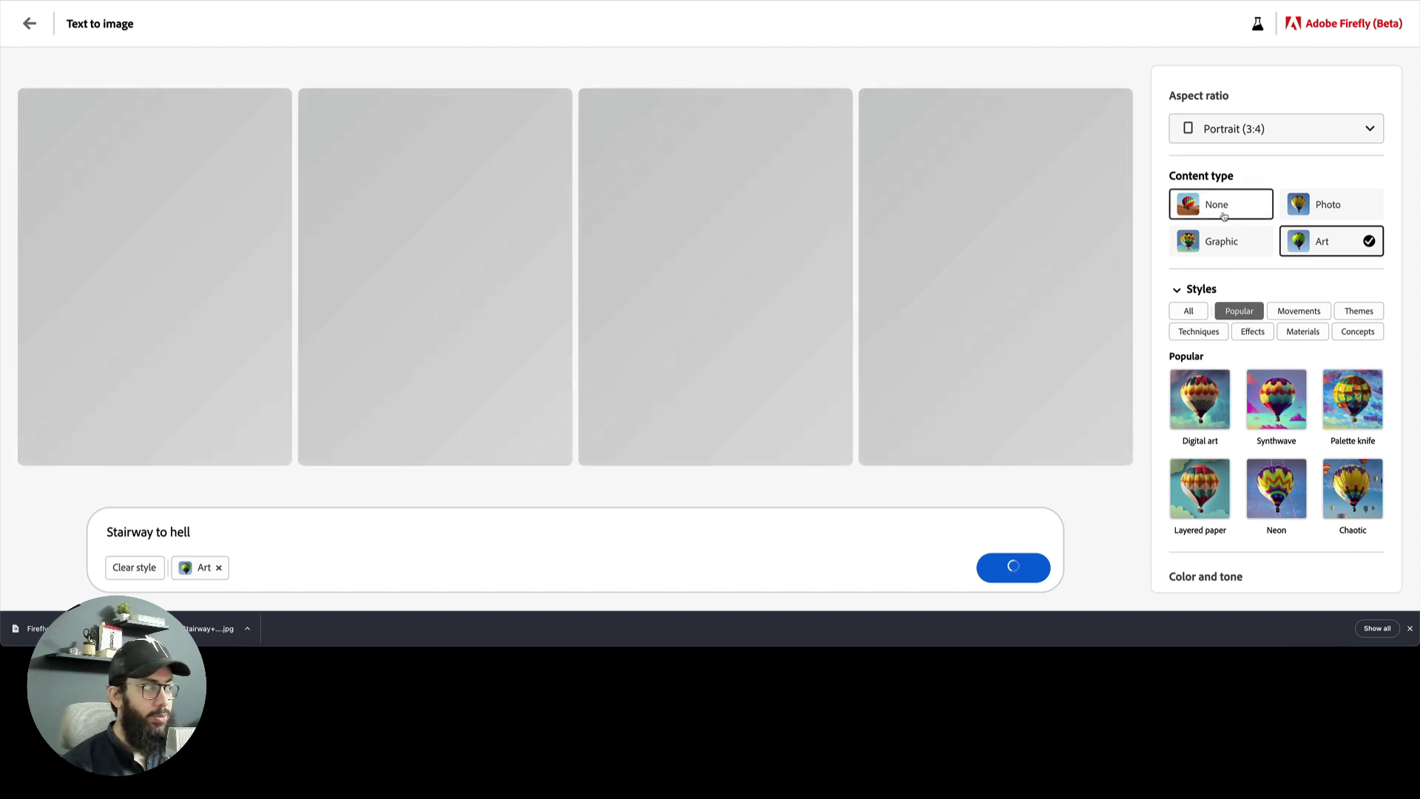
click(1333, 215)
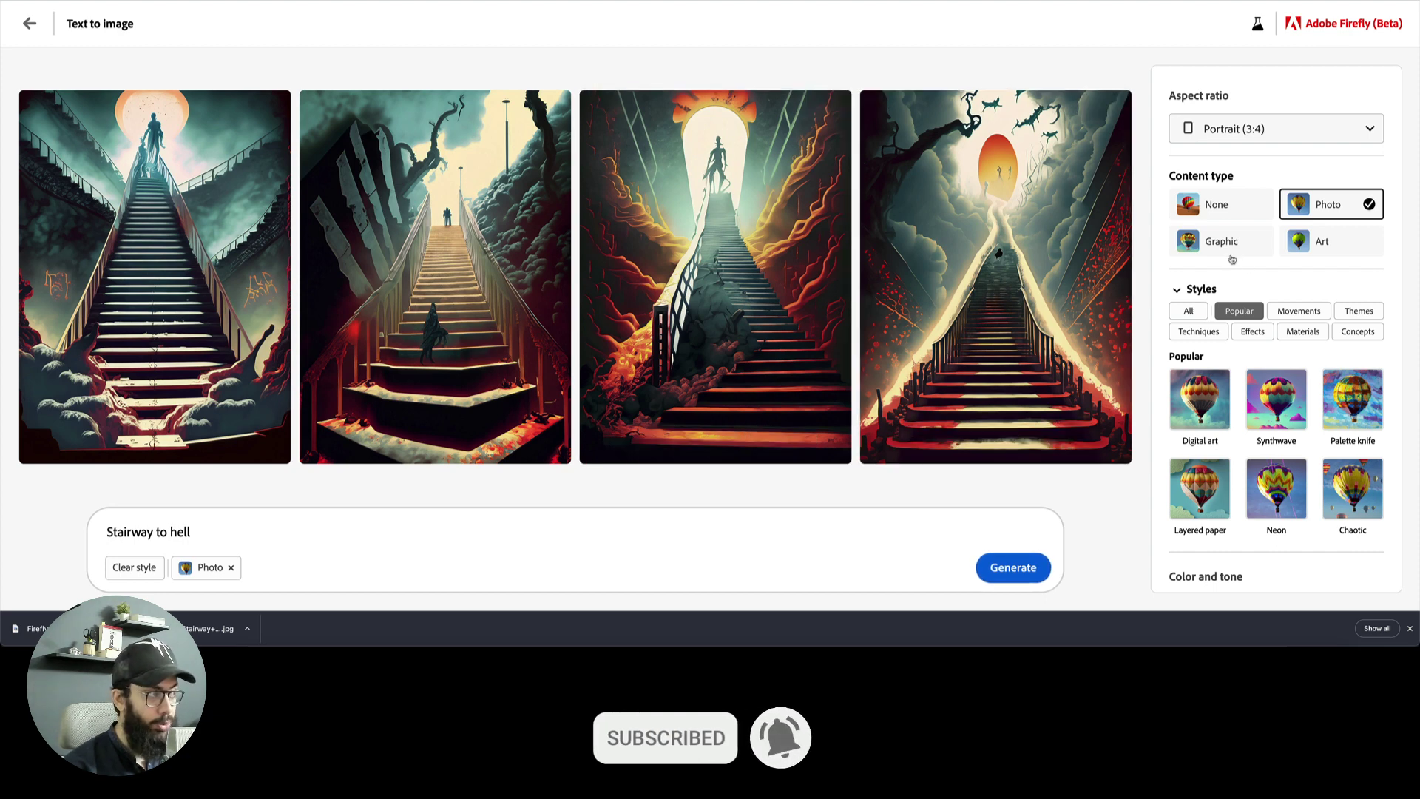
click(1026, 573)
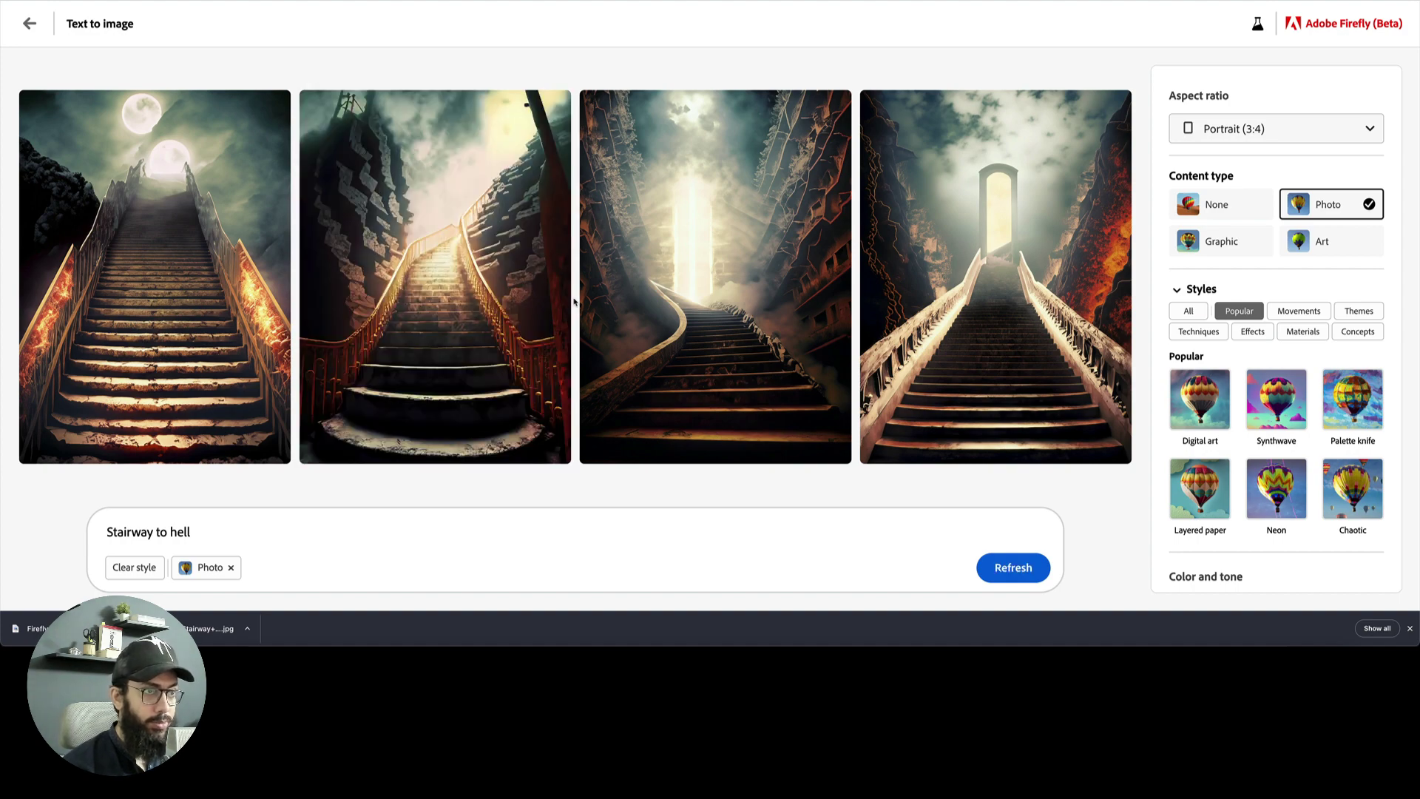
ctrl+scroll(85, 288, up, 5)
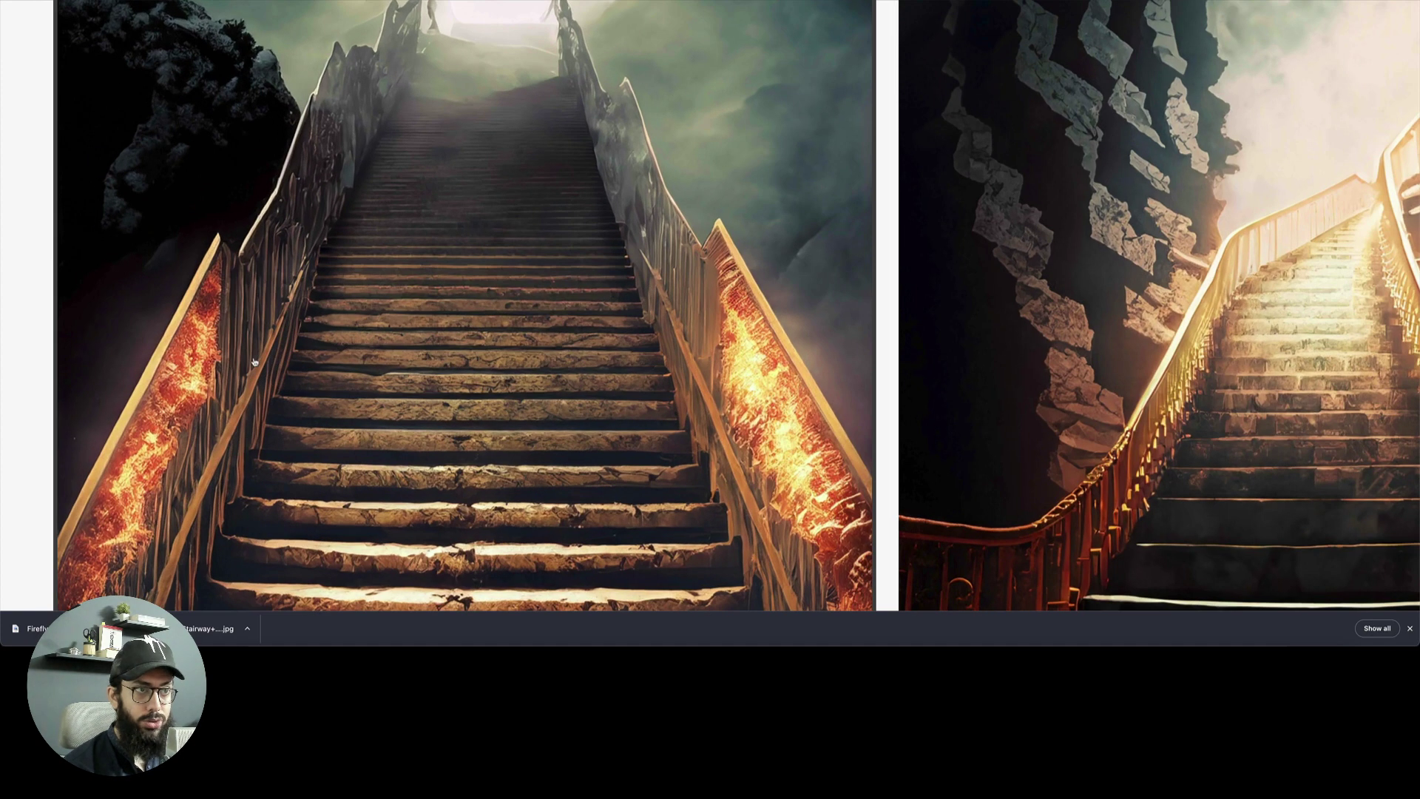
ctrl+scroll(318, 358, down, 5)
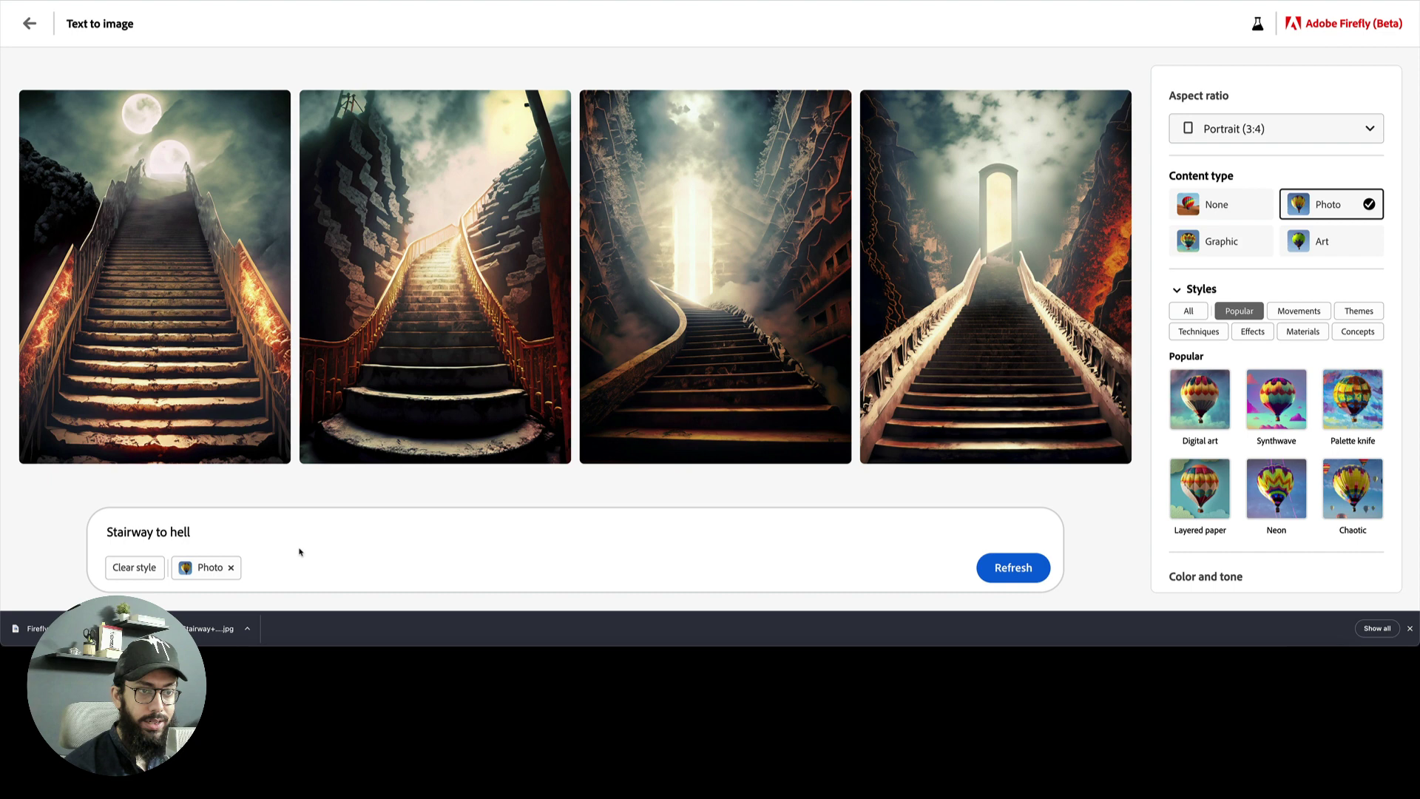
Generate photos with 'with molten lava on the side erupting' appended to the prompt
text(w)
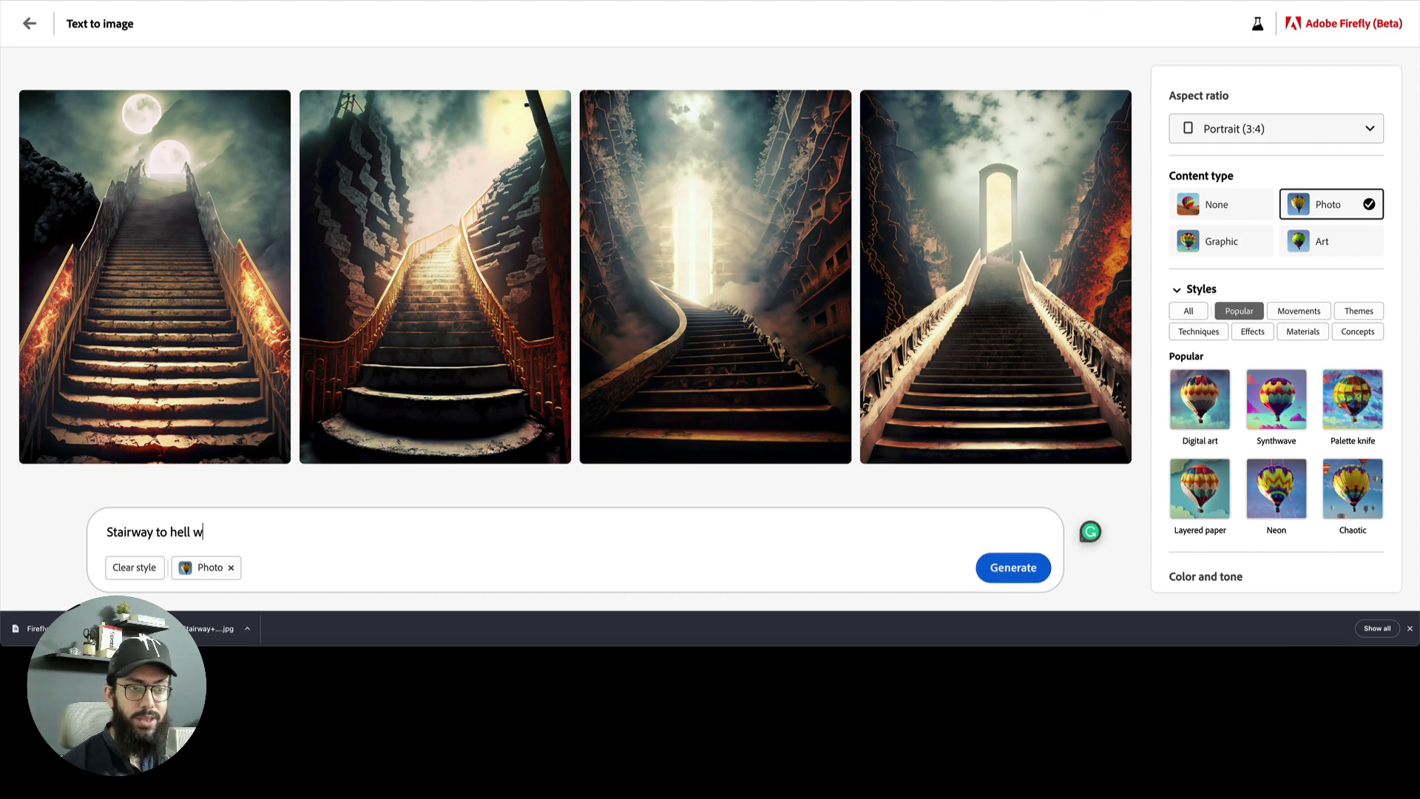
text(ith molt)
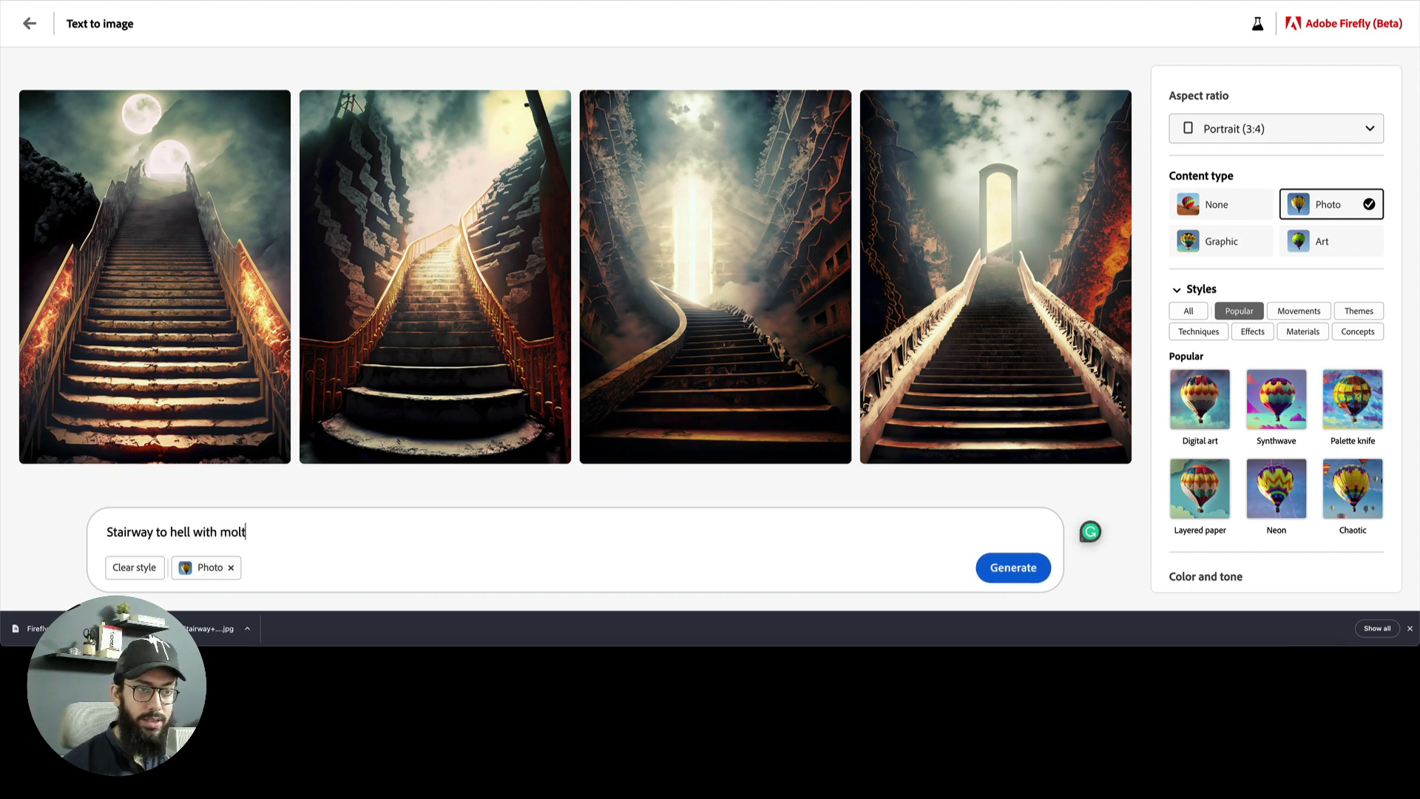
text(en lava on the side erupting)
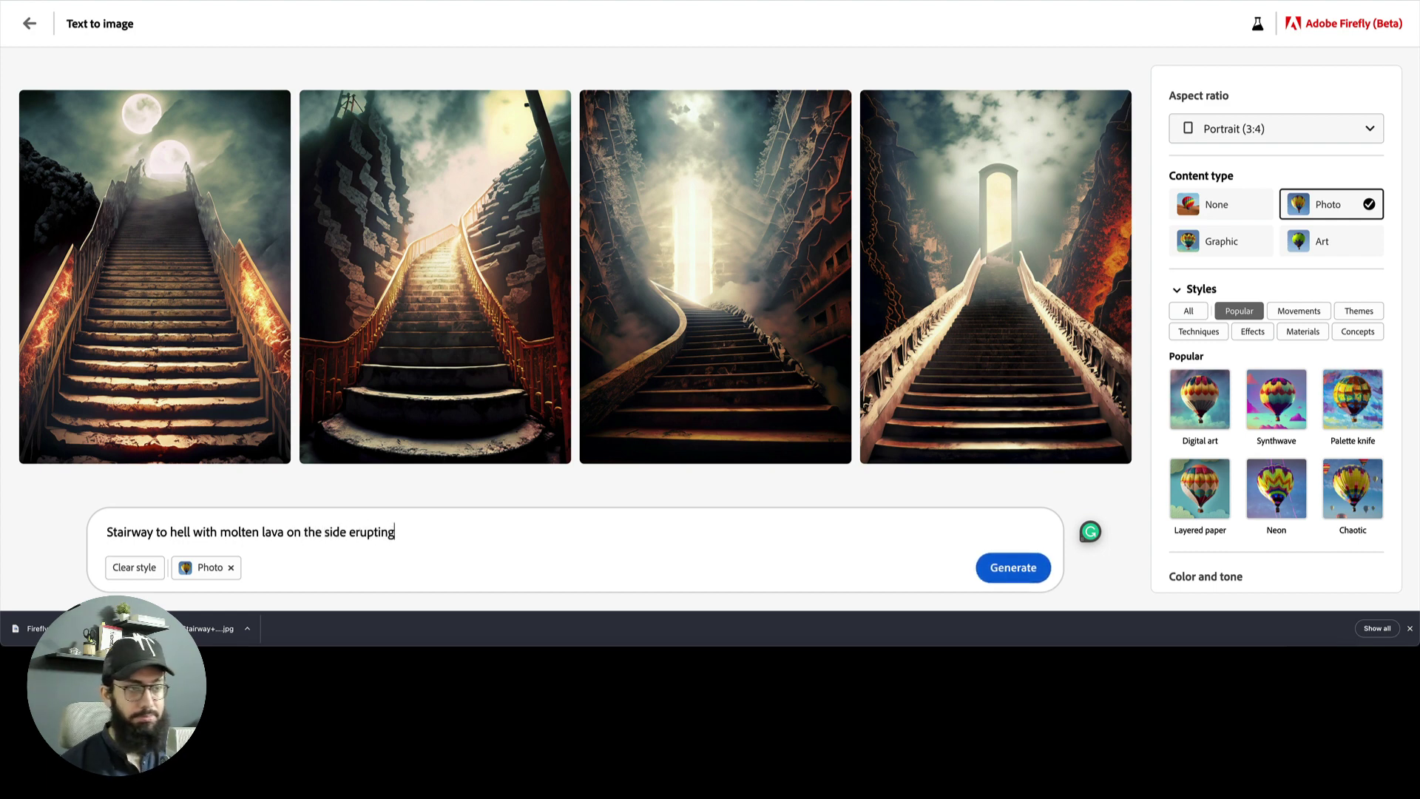
click(1042, 565)
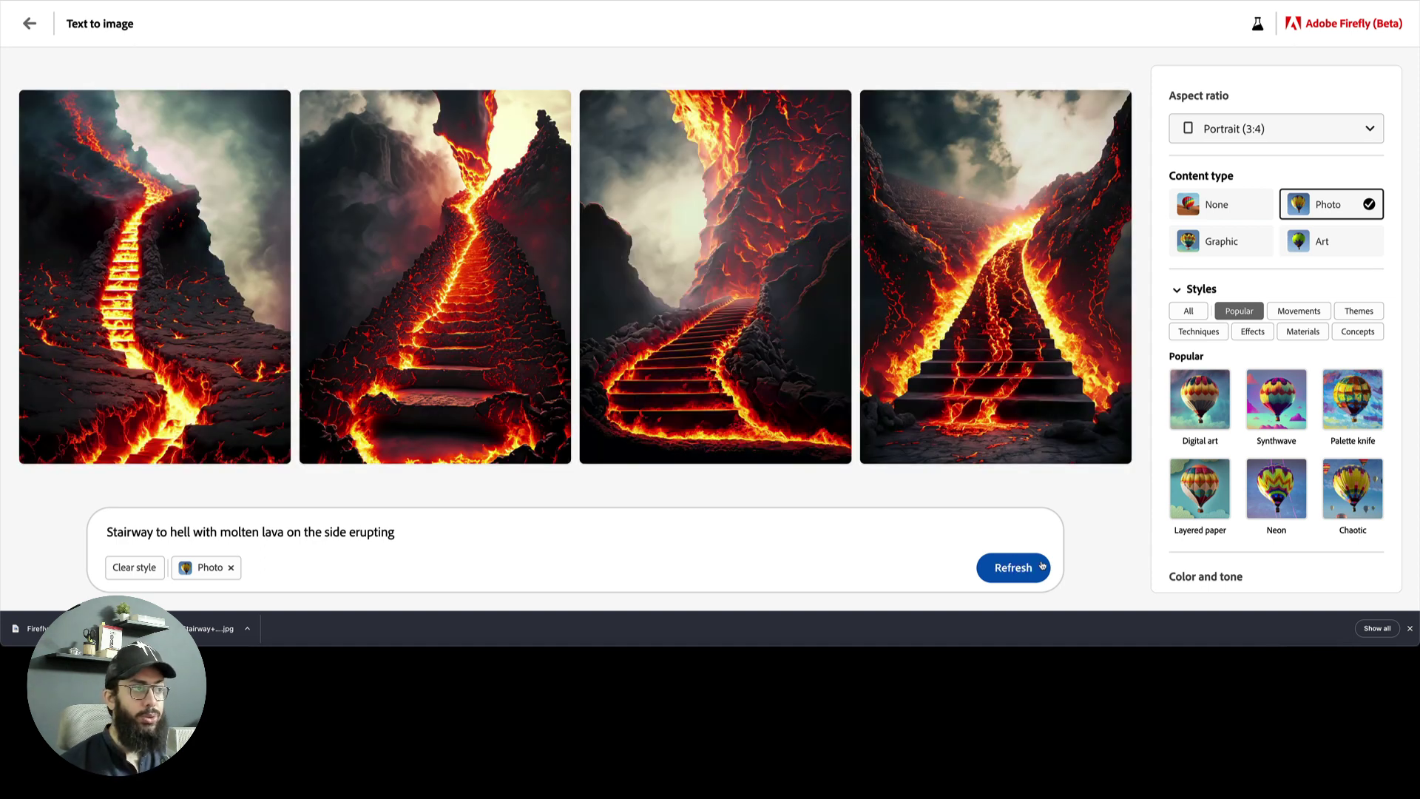
mouse_move(495, 378)
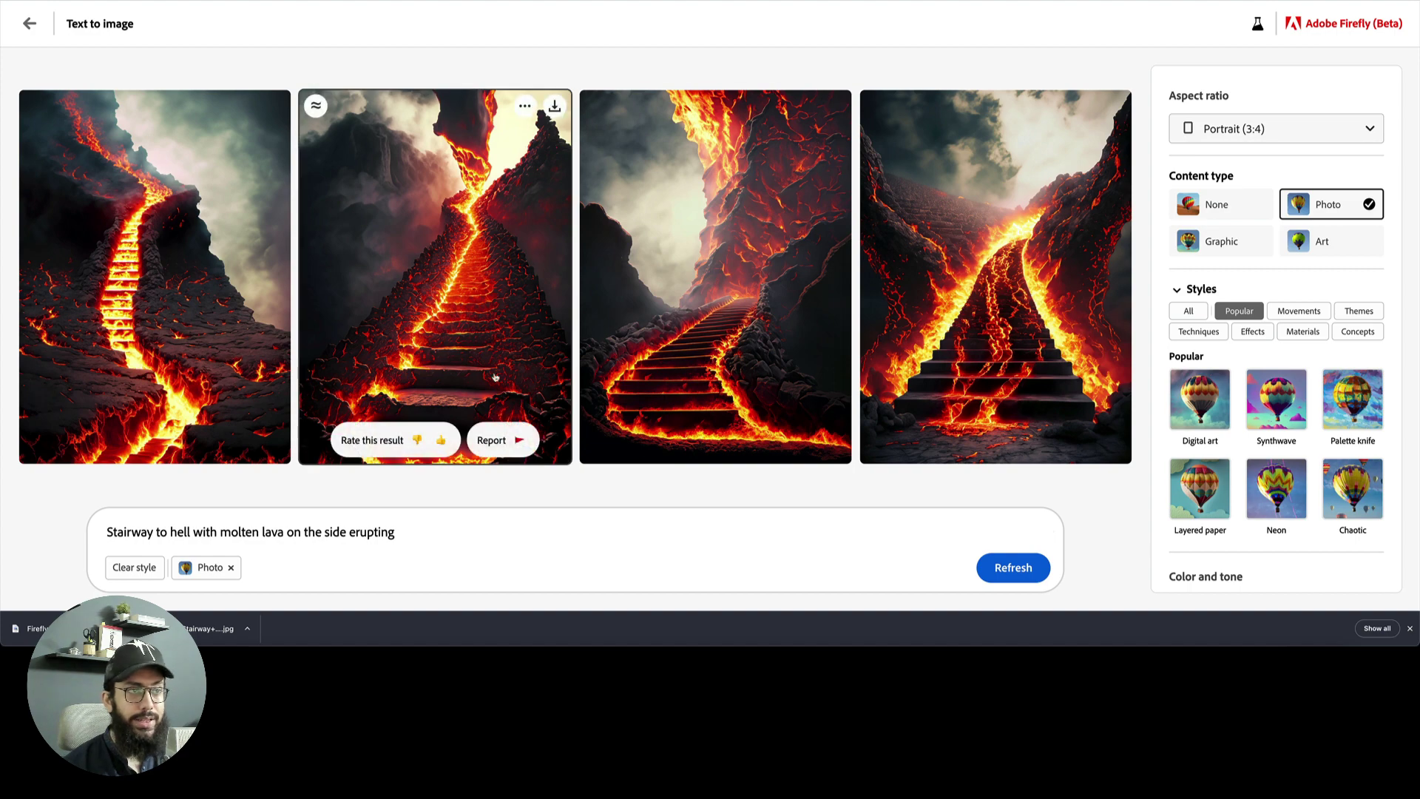
scroll(495, 377, up, 5)
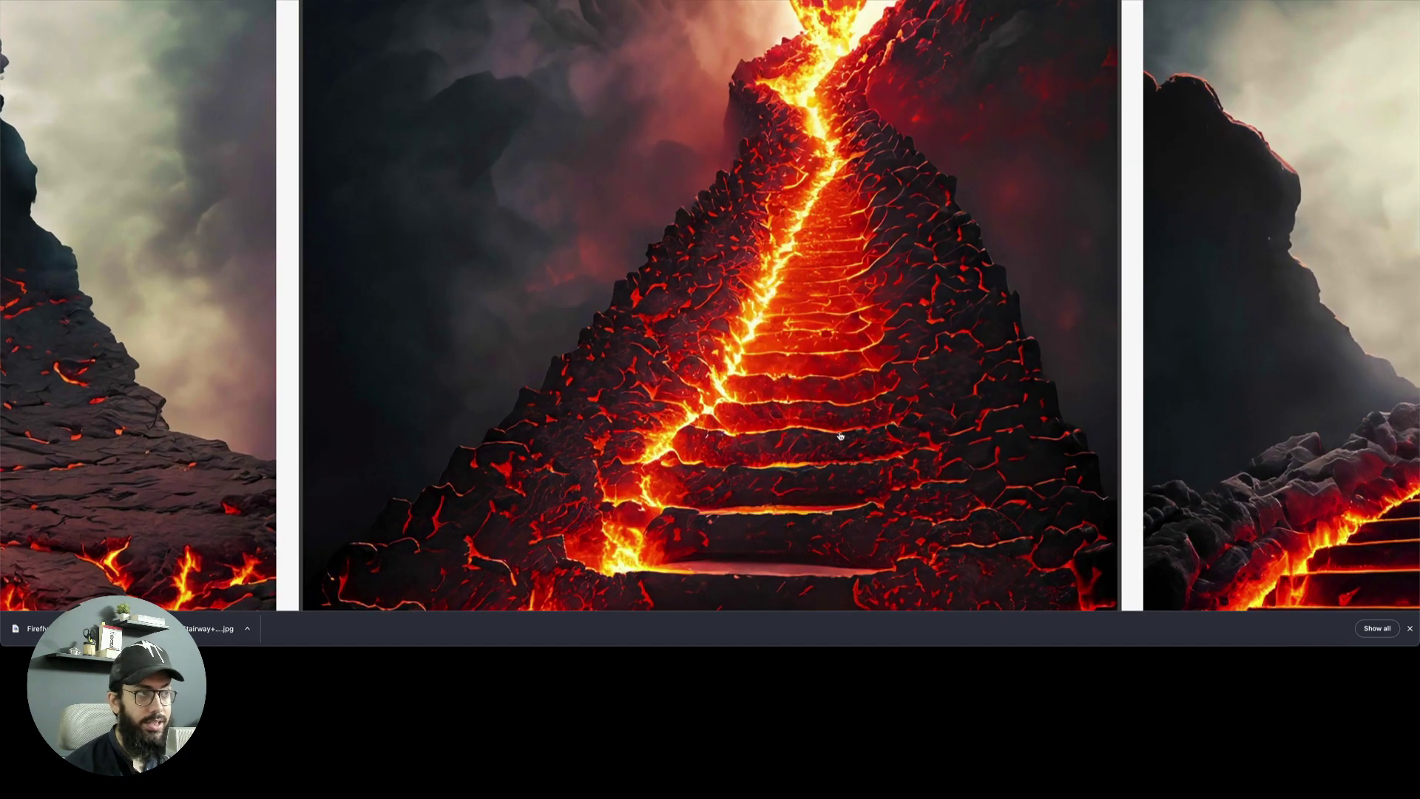
scroll(841, 437, down, 5)
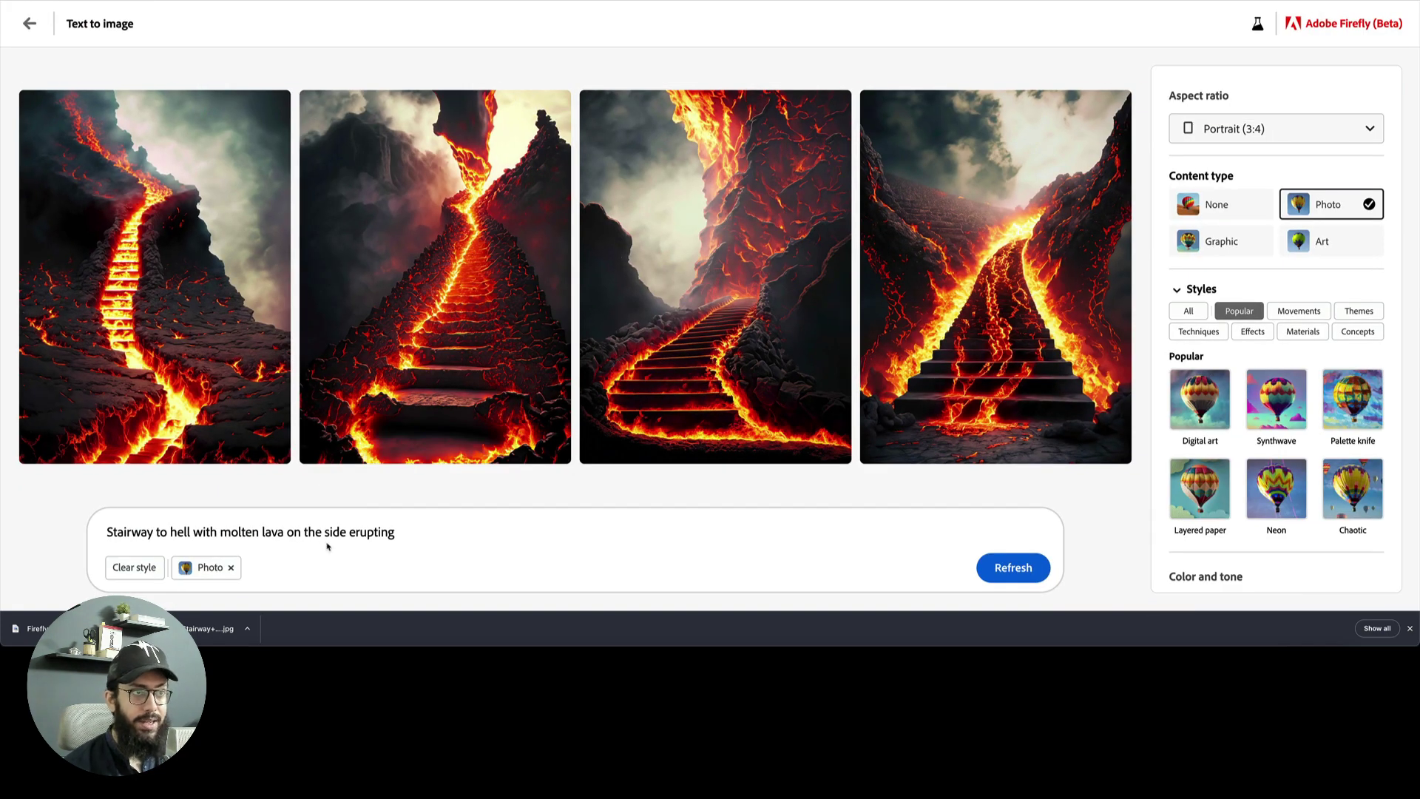
Delete the molten lava phrase so the prompt reads 'Stairway to hell' again
drag(415, 535, 192, 528)
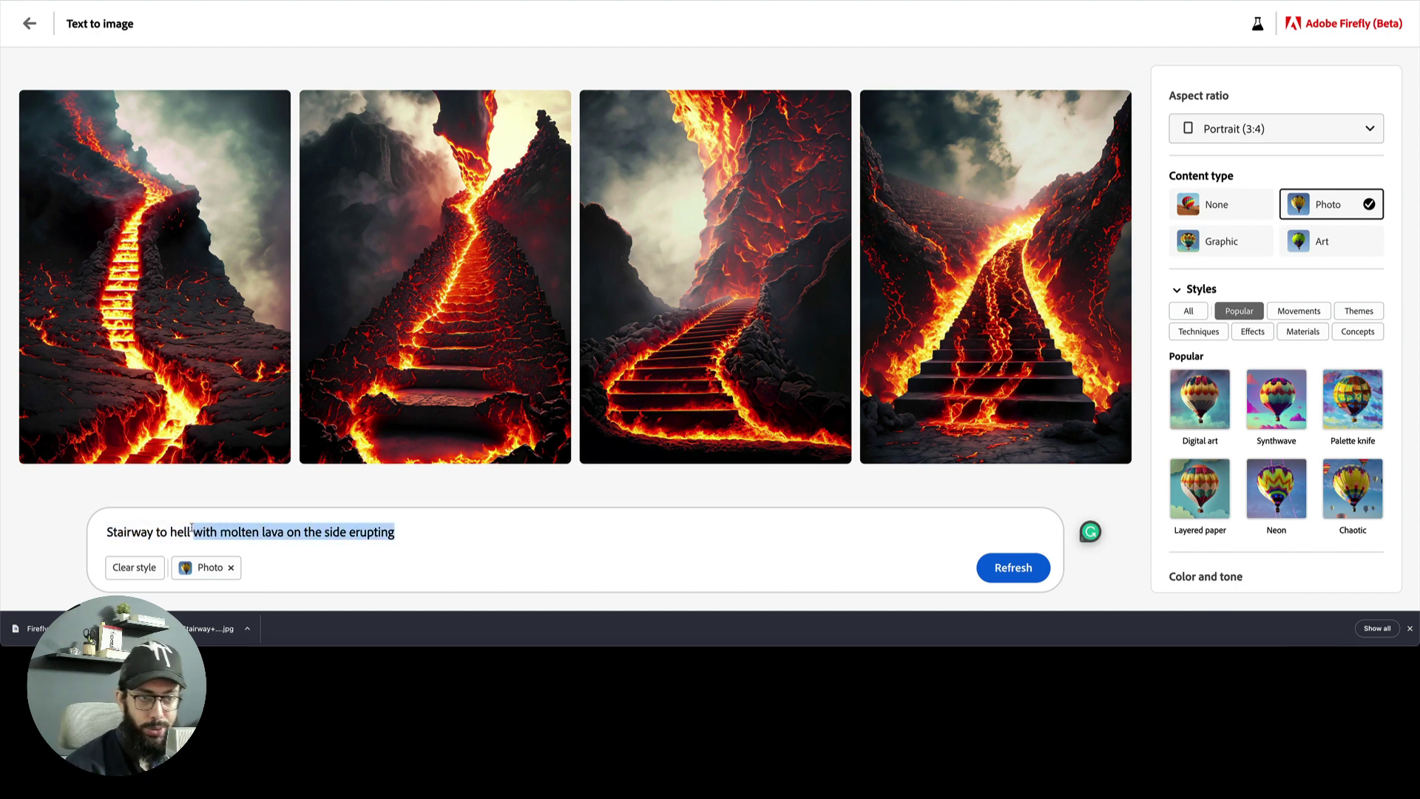
click(193, 528)
drag(193, 528, 520, 555)
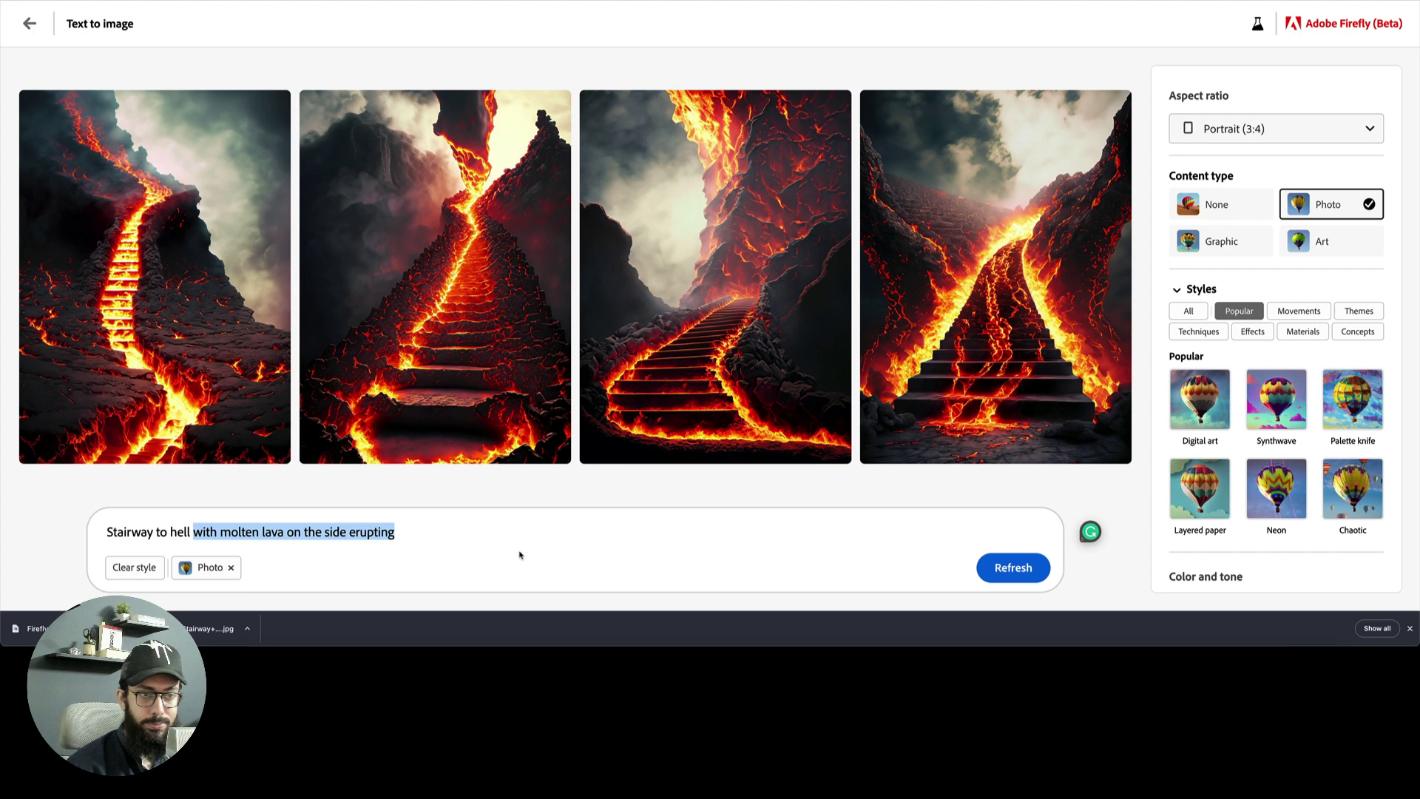
key(BackSpace)
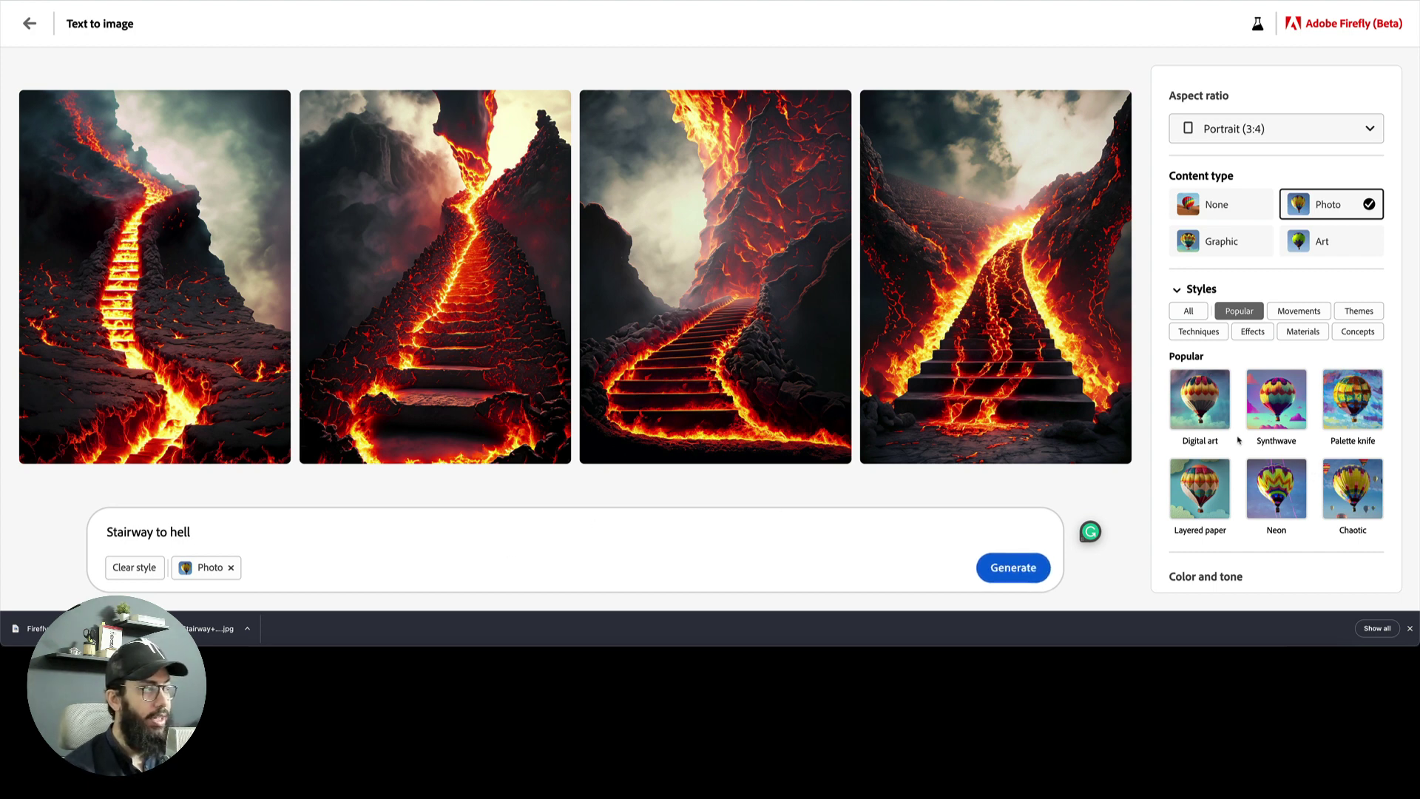
Set content type to Graphic, add the Digital art style, and regenerate
click(1250, 249)
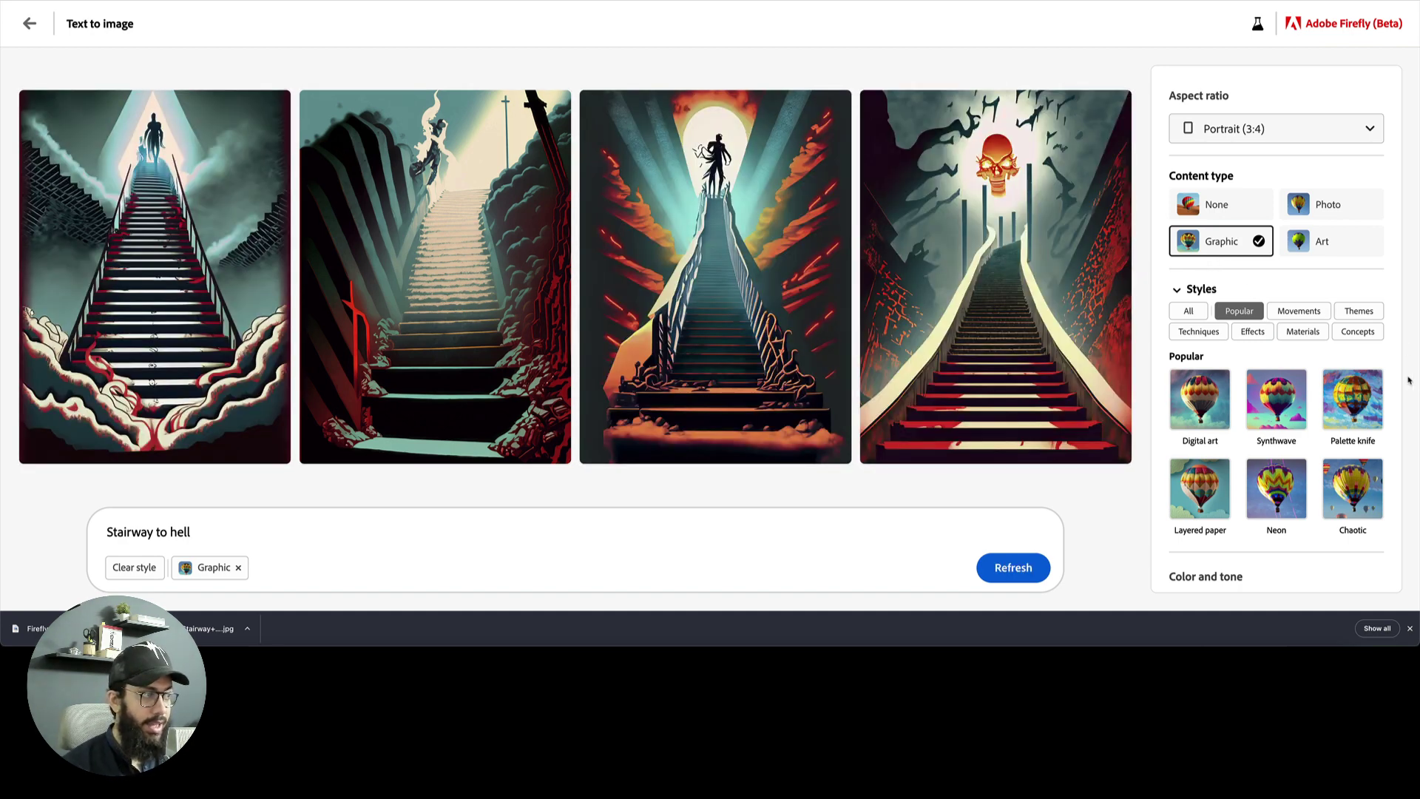
scroll(1303, 355, down, 3)
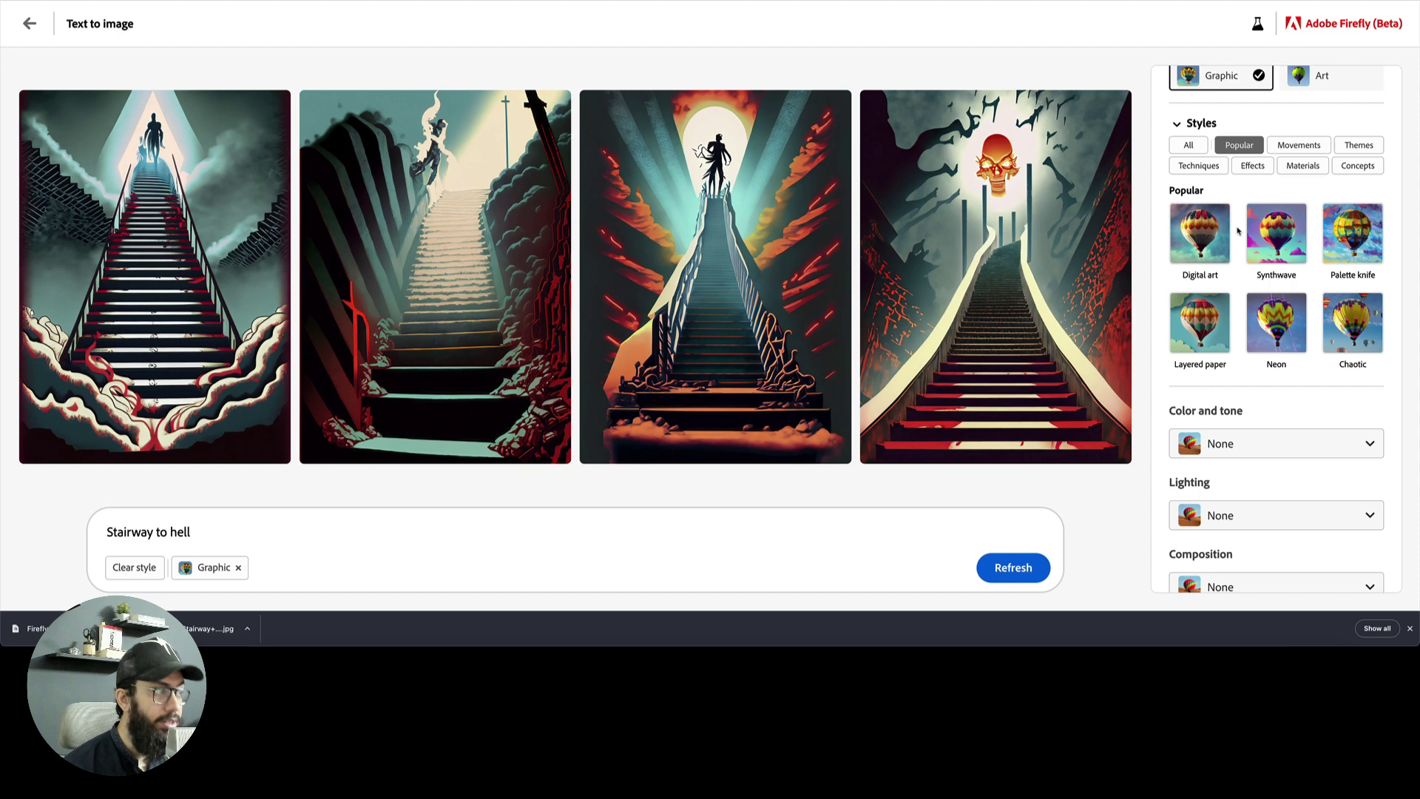
click(1207, 243)
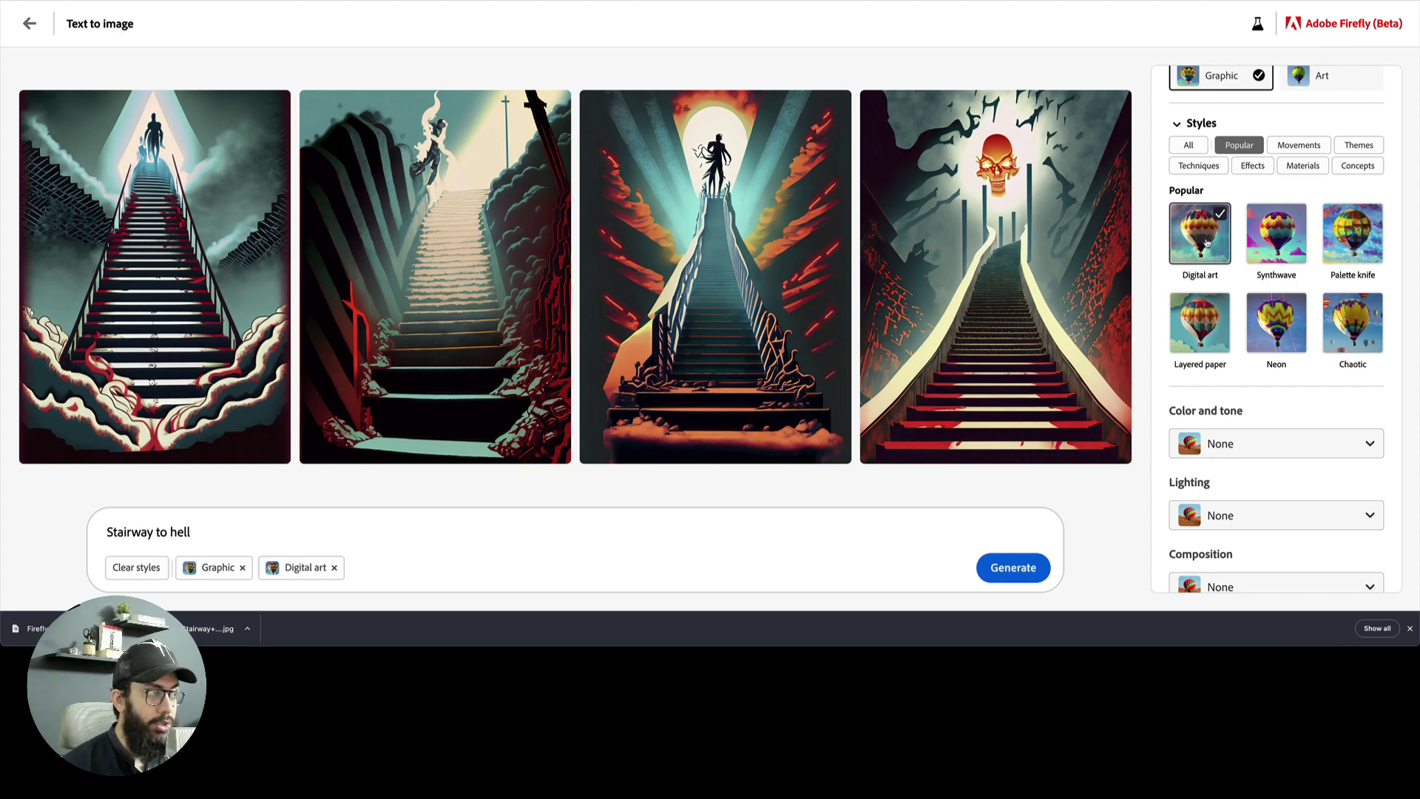
click(1020, 576)
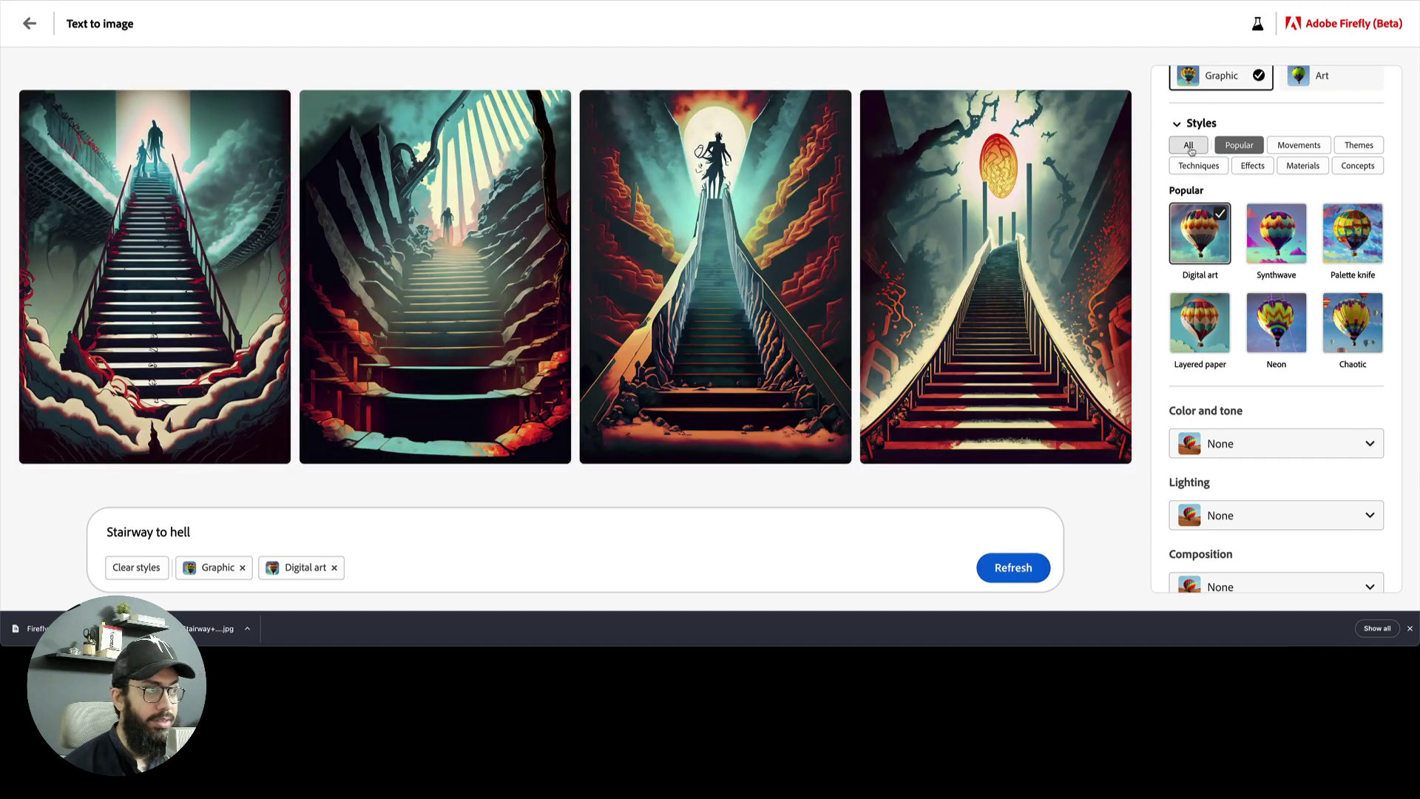
Add the Cyberpunk style from the Movements section of the All styles list
click(1189, 146)
mouse_move(1026, 311)
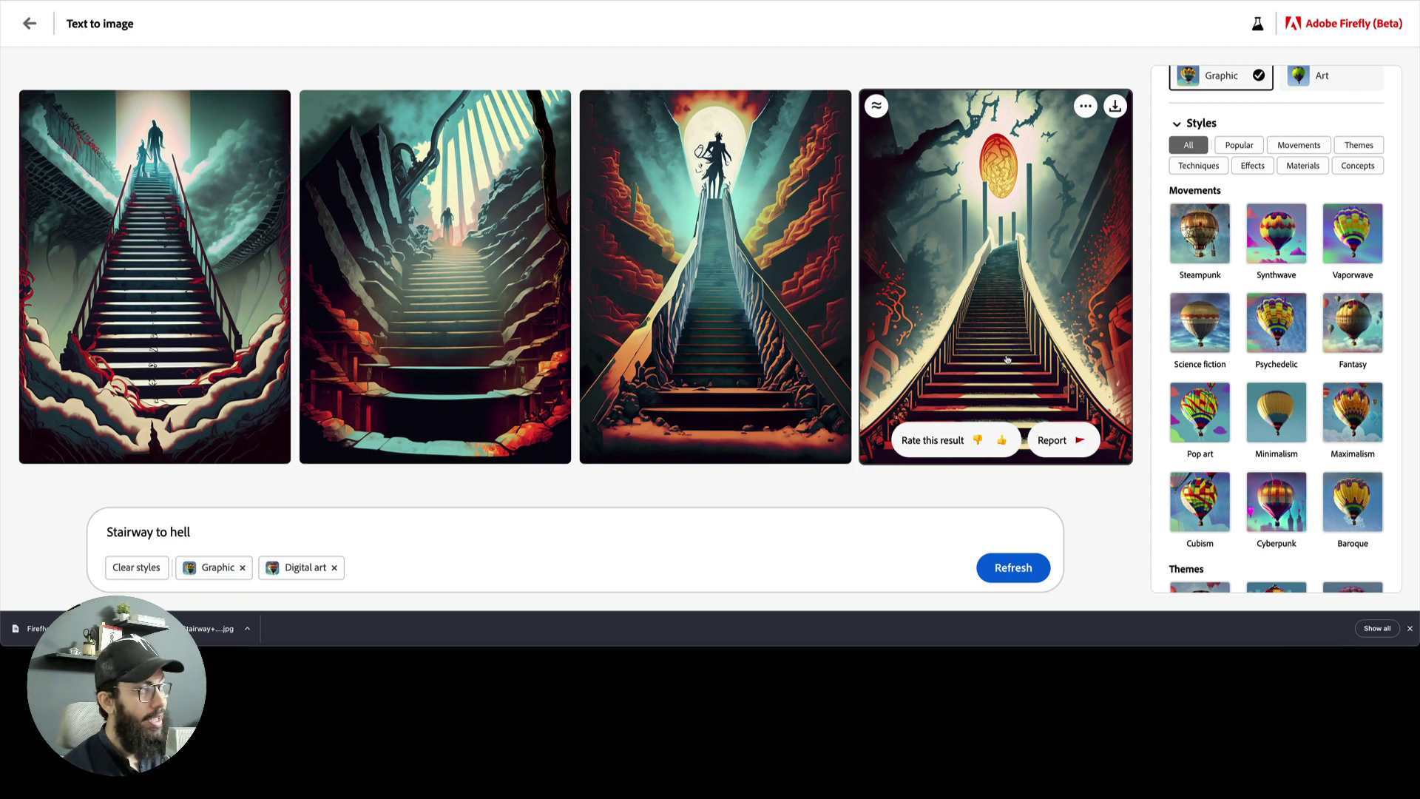
scroll(1258, 198, up, 3)
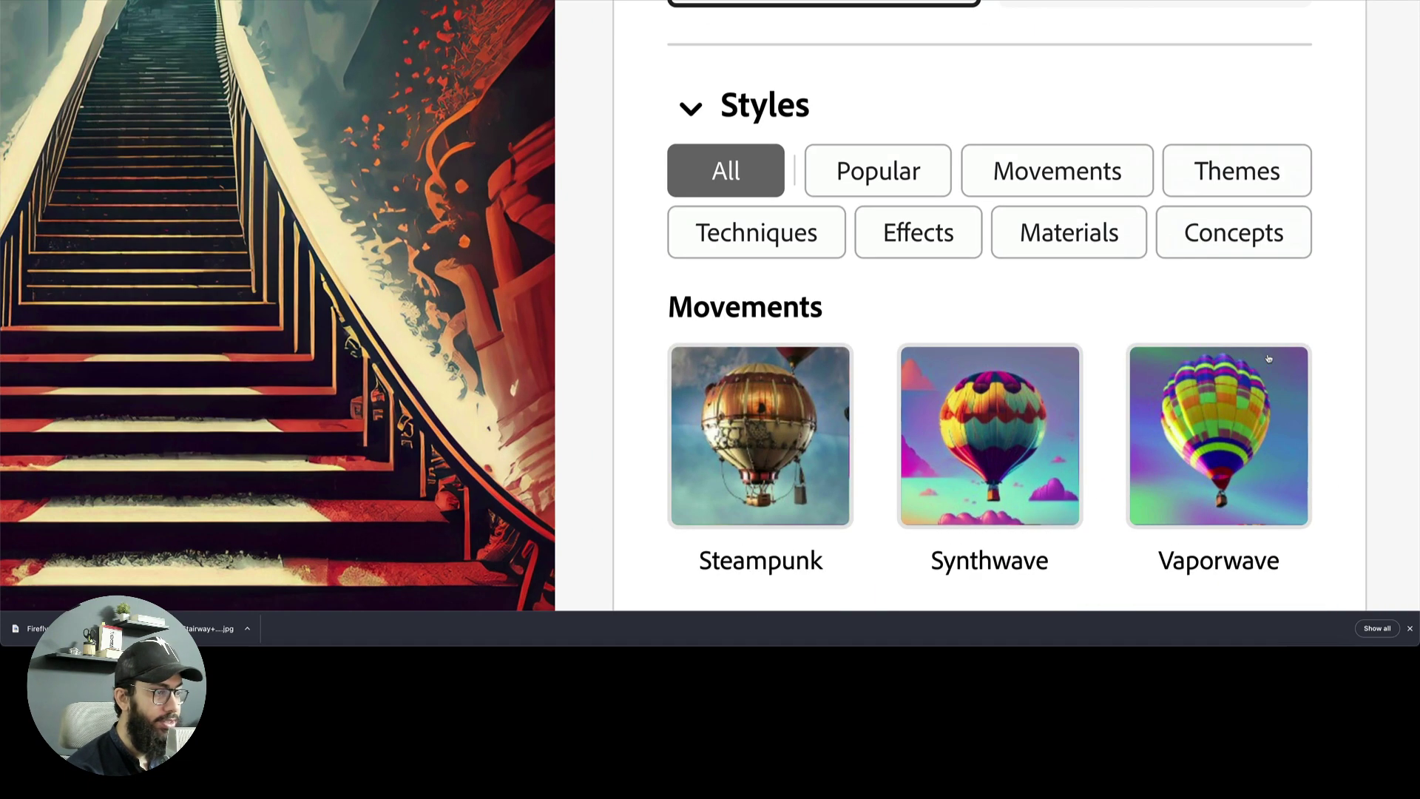
scroll(1269, 359, down, 2)
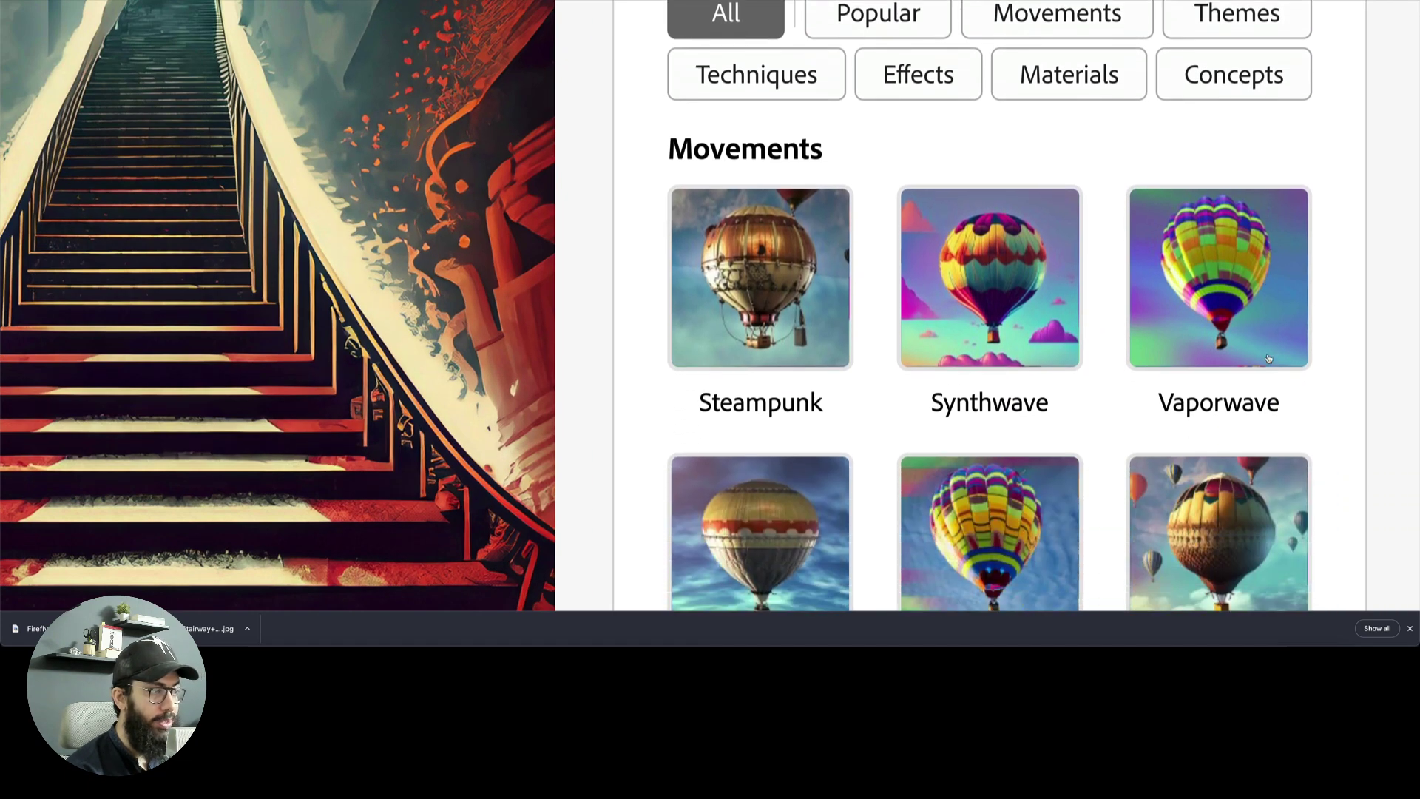
scroll(1301, 345, down, 2)
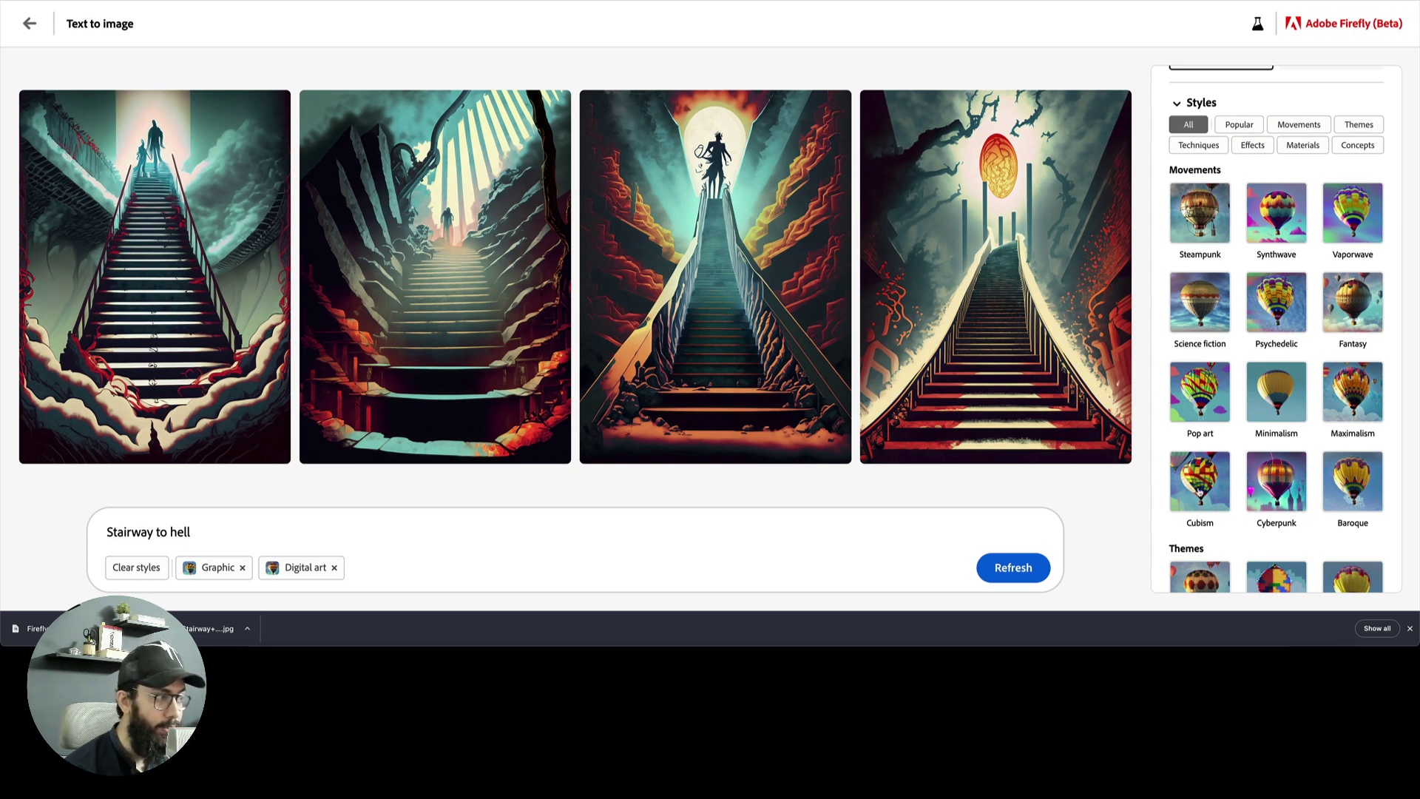
click(1291, 494)
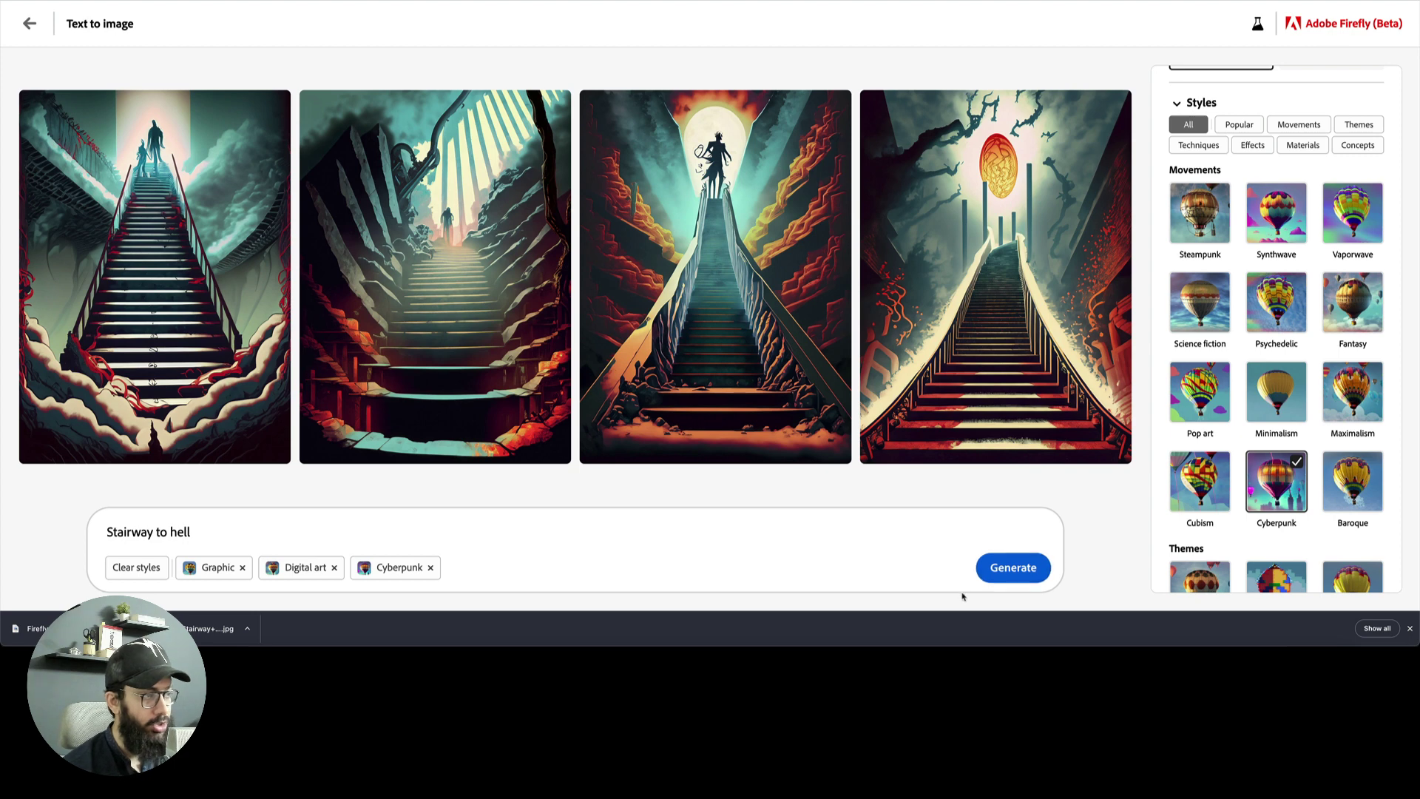
Generate neon-lit stairway images with the Graphic, Digital art and Cyberpunk styles
click(1019, 571)
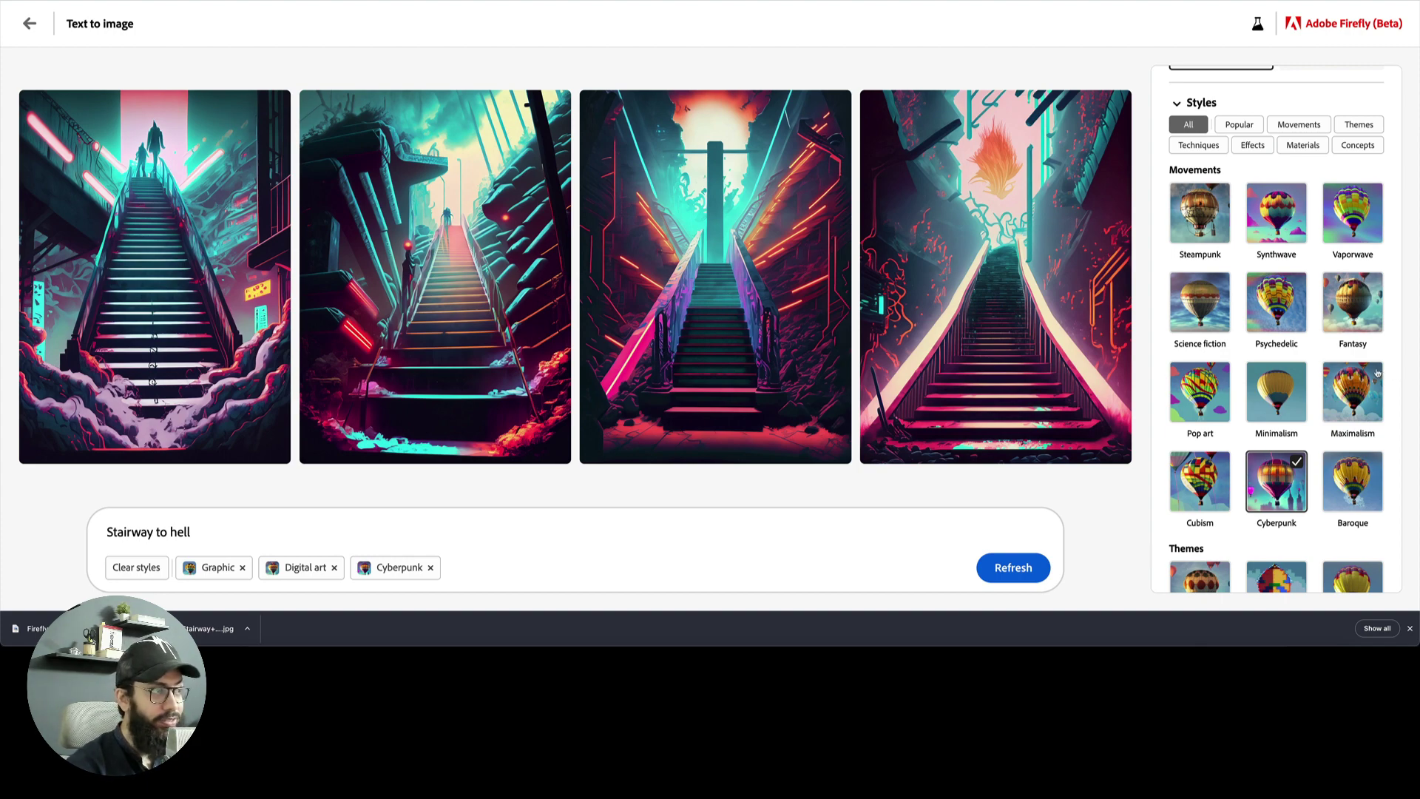
scroll(1378, 372, down, 3)
scroll(1377, 372, up, 4)
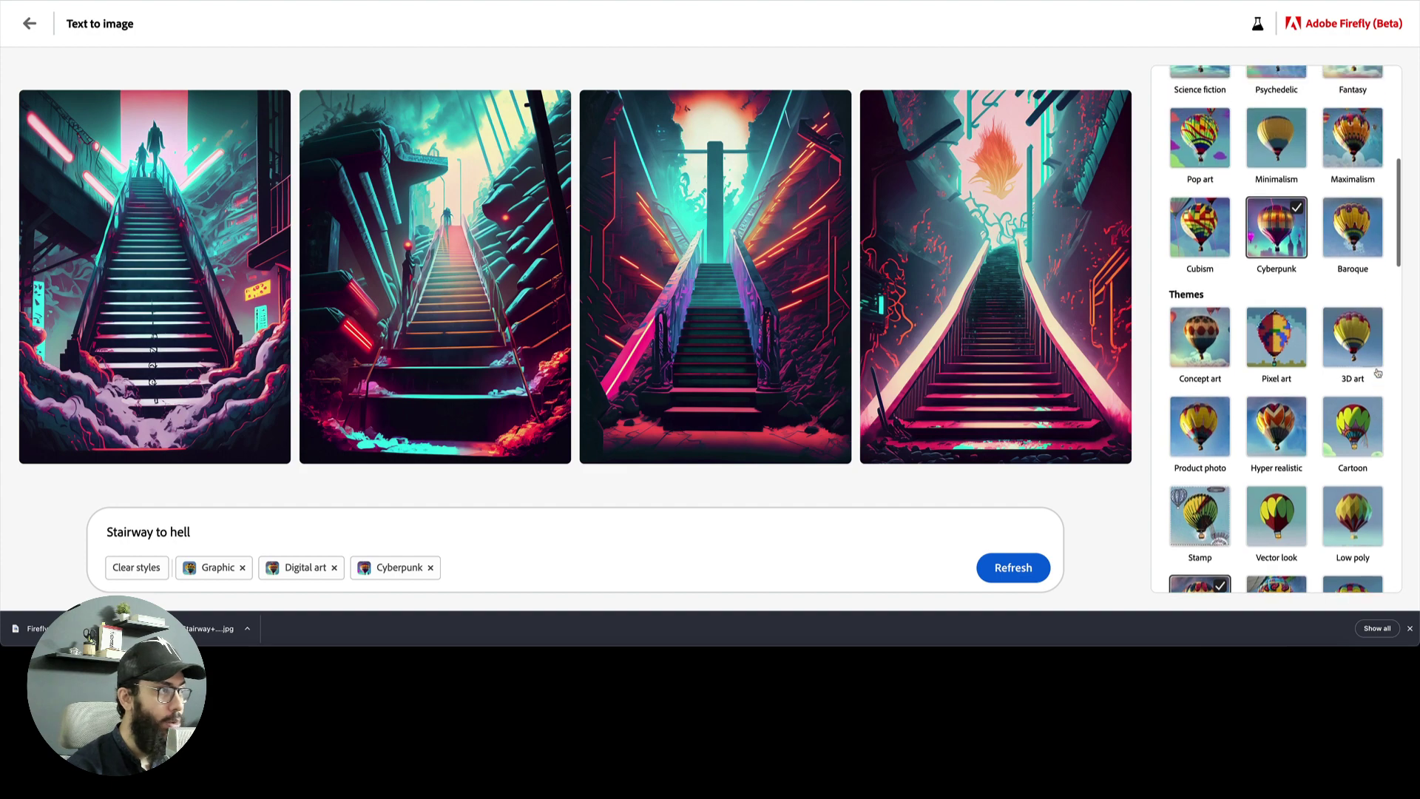
scroll(1210, 230, down, 5)
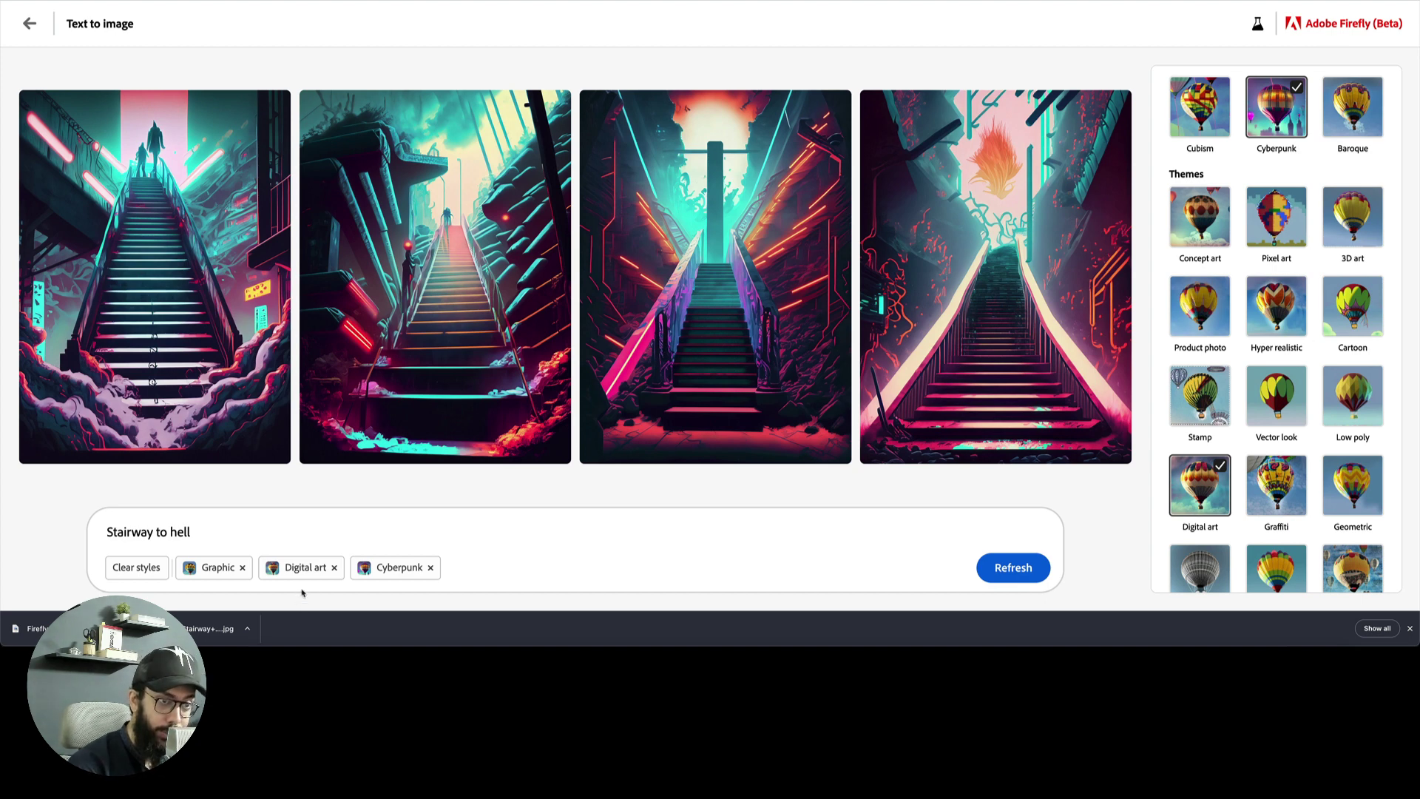
Swap Digital art for Cartoon and generate with Graphic, Cyberpunk and Cartoon styles
click(335, 568)
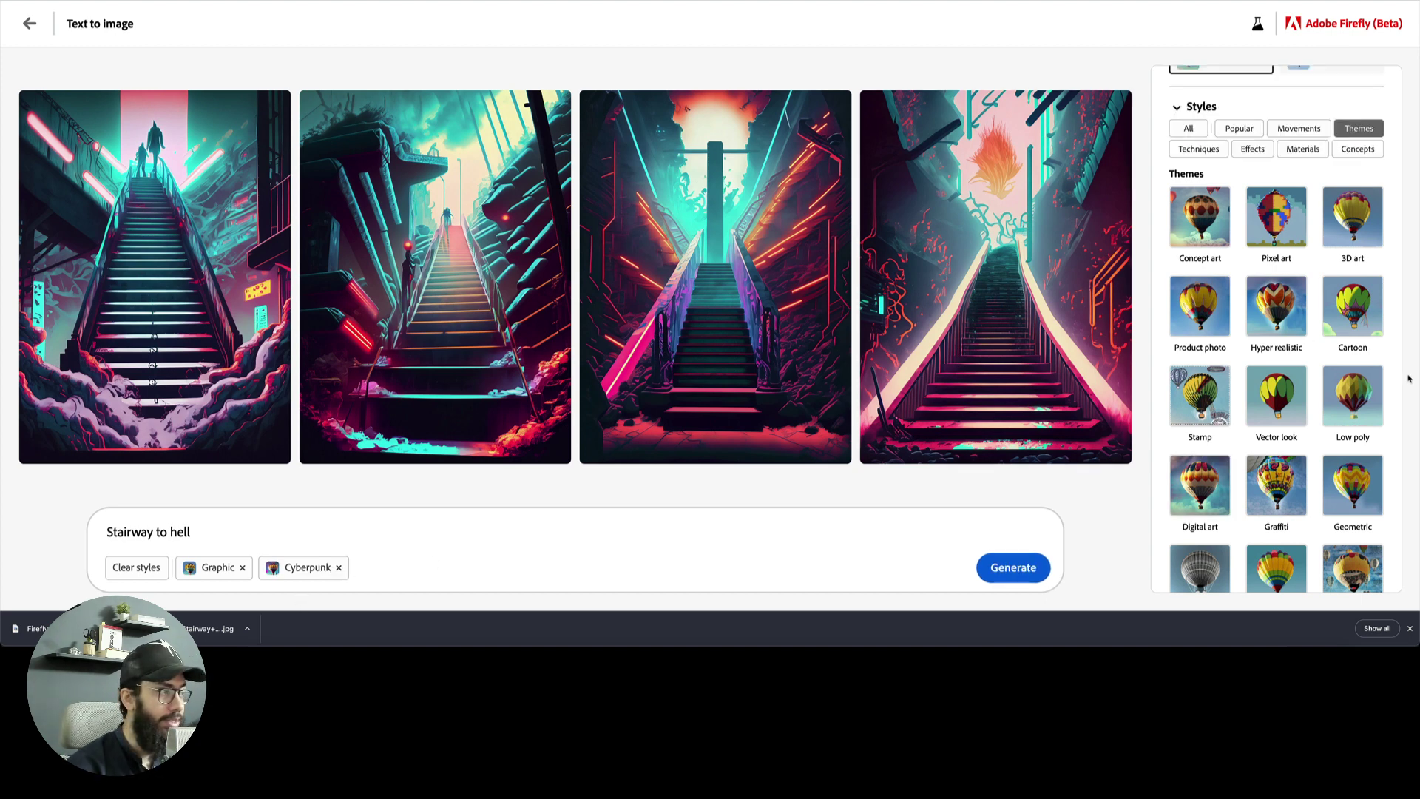
click(1358, 323)
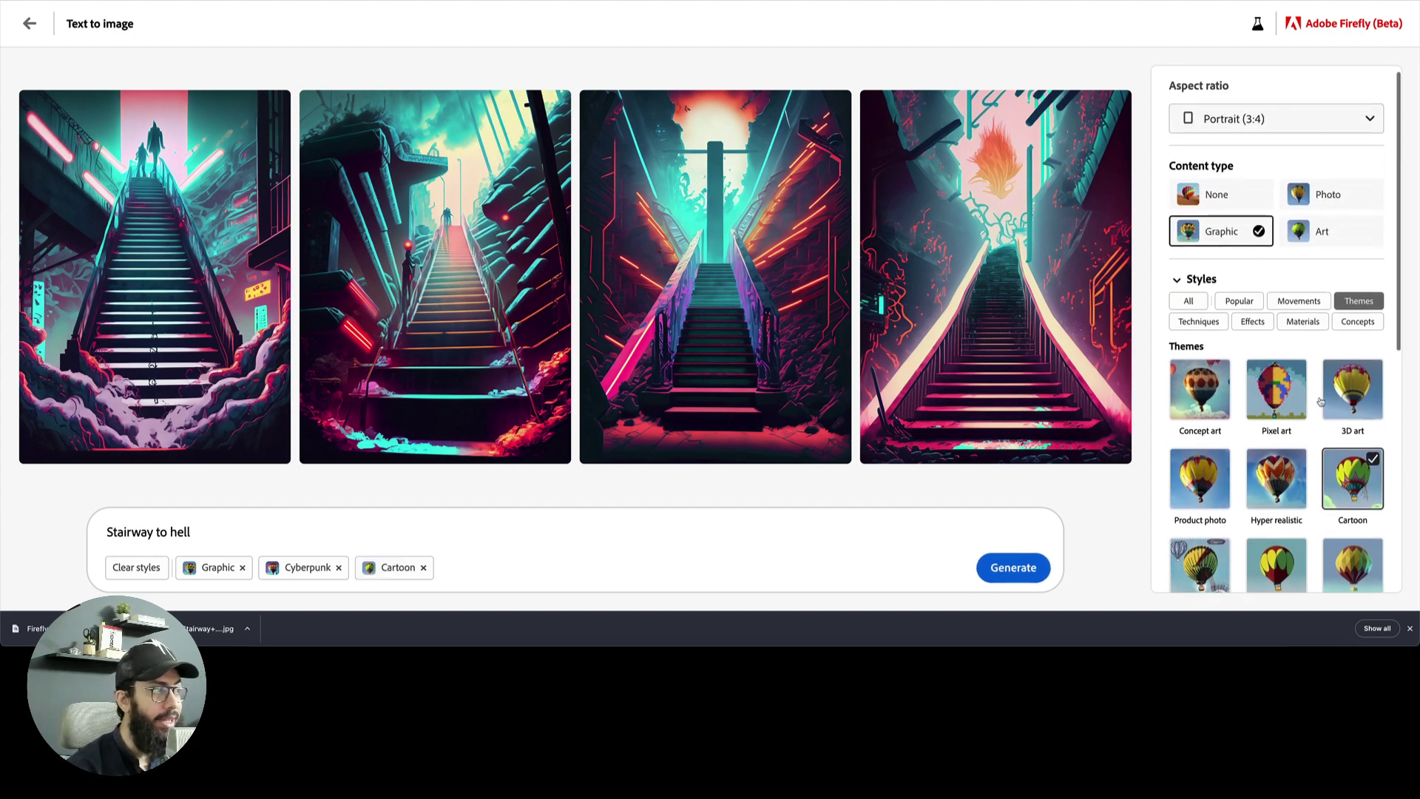
scroll(1313, 401, down, 2)
click(1189, 310)
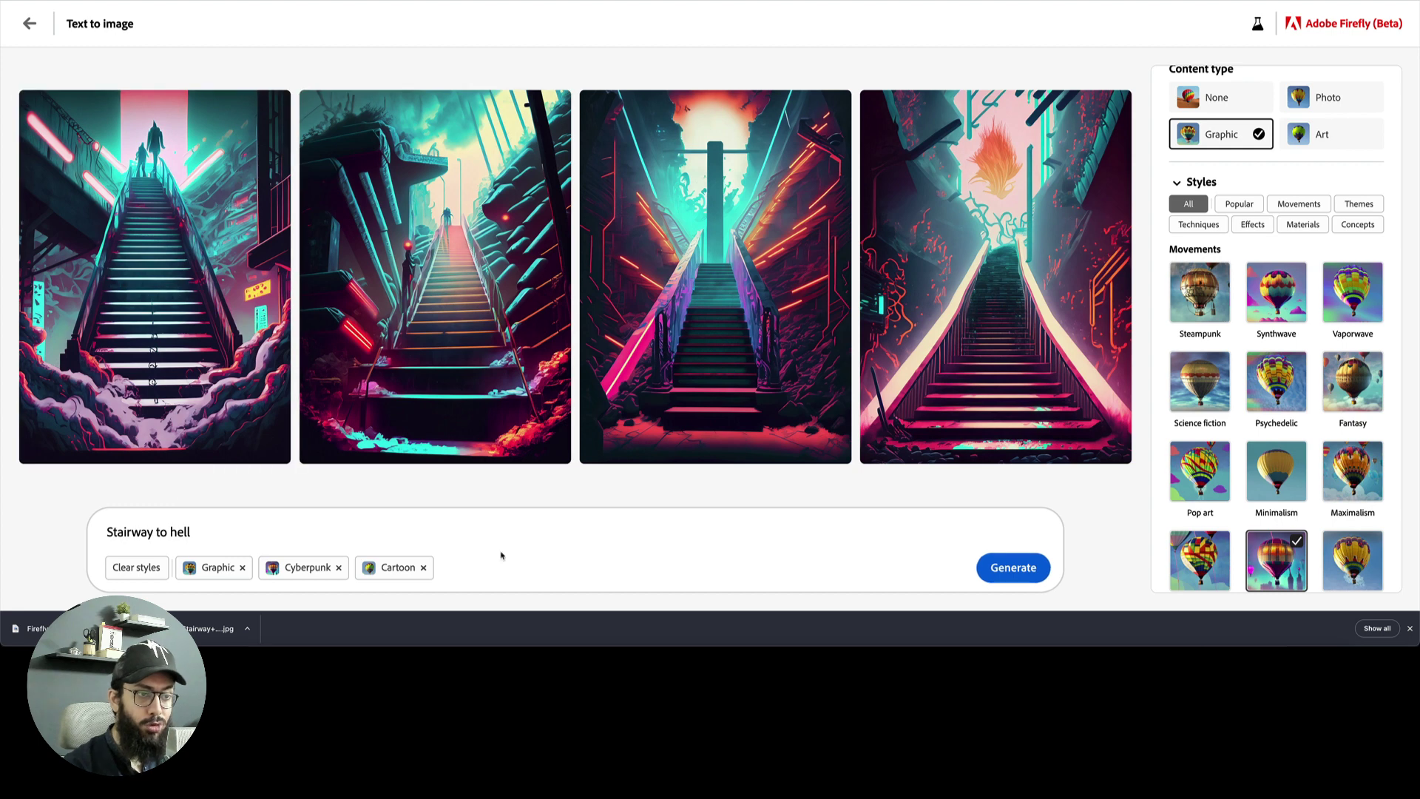
click(1015, 571)
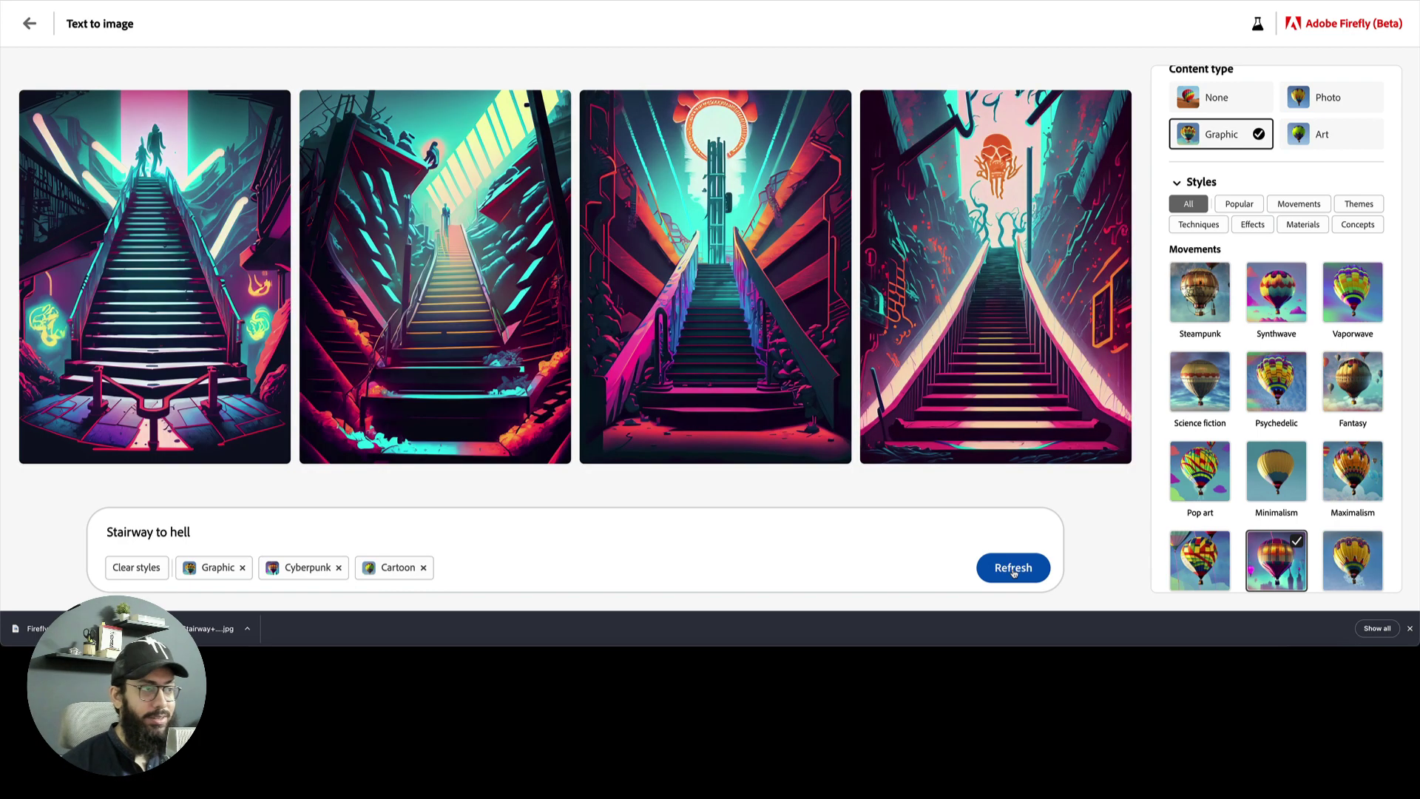
Drop Cyberpunk and regenerate the stairway with only Graphic and Cartoon styles
mouse_move(806, 422)
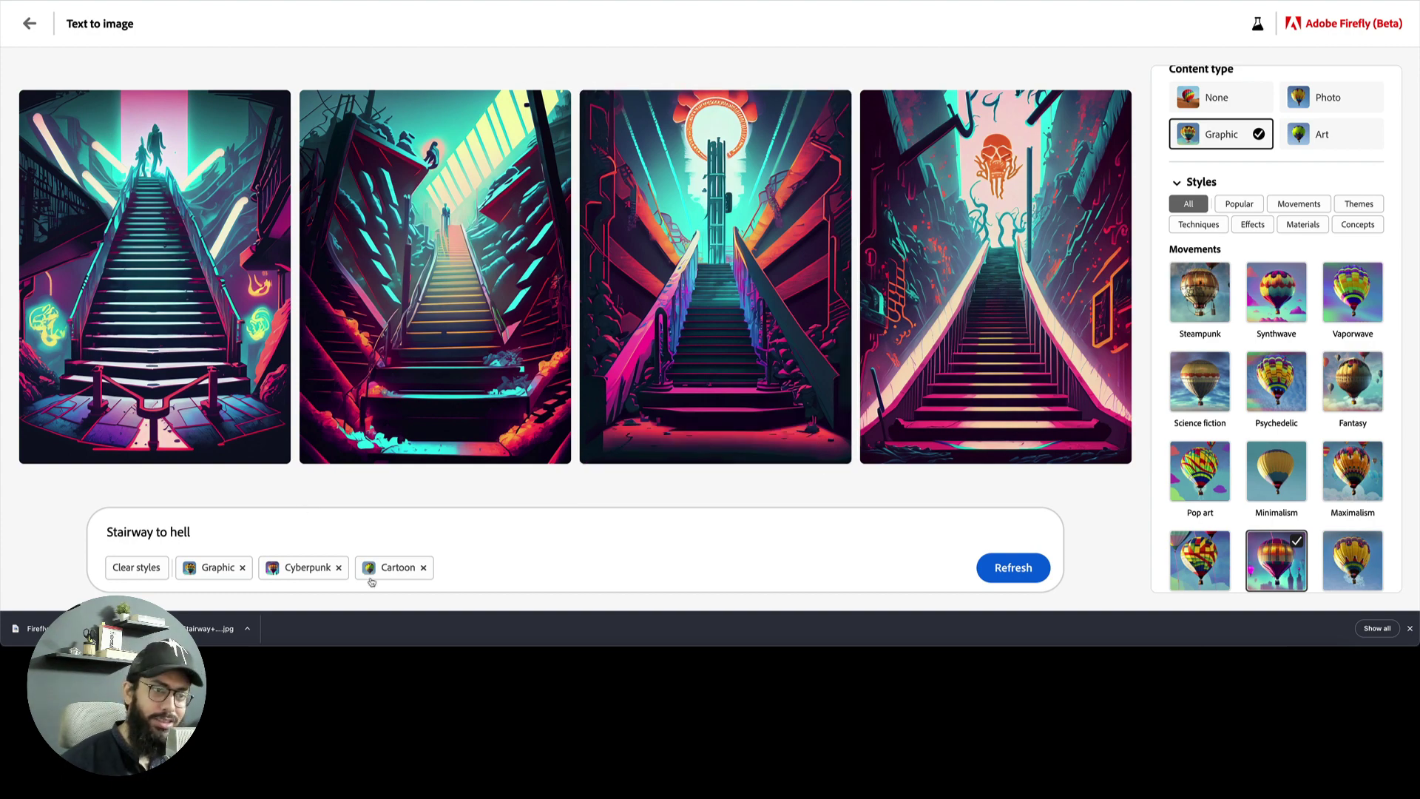
click(339, 569)
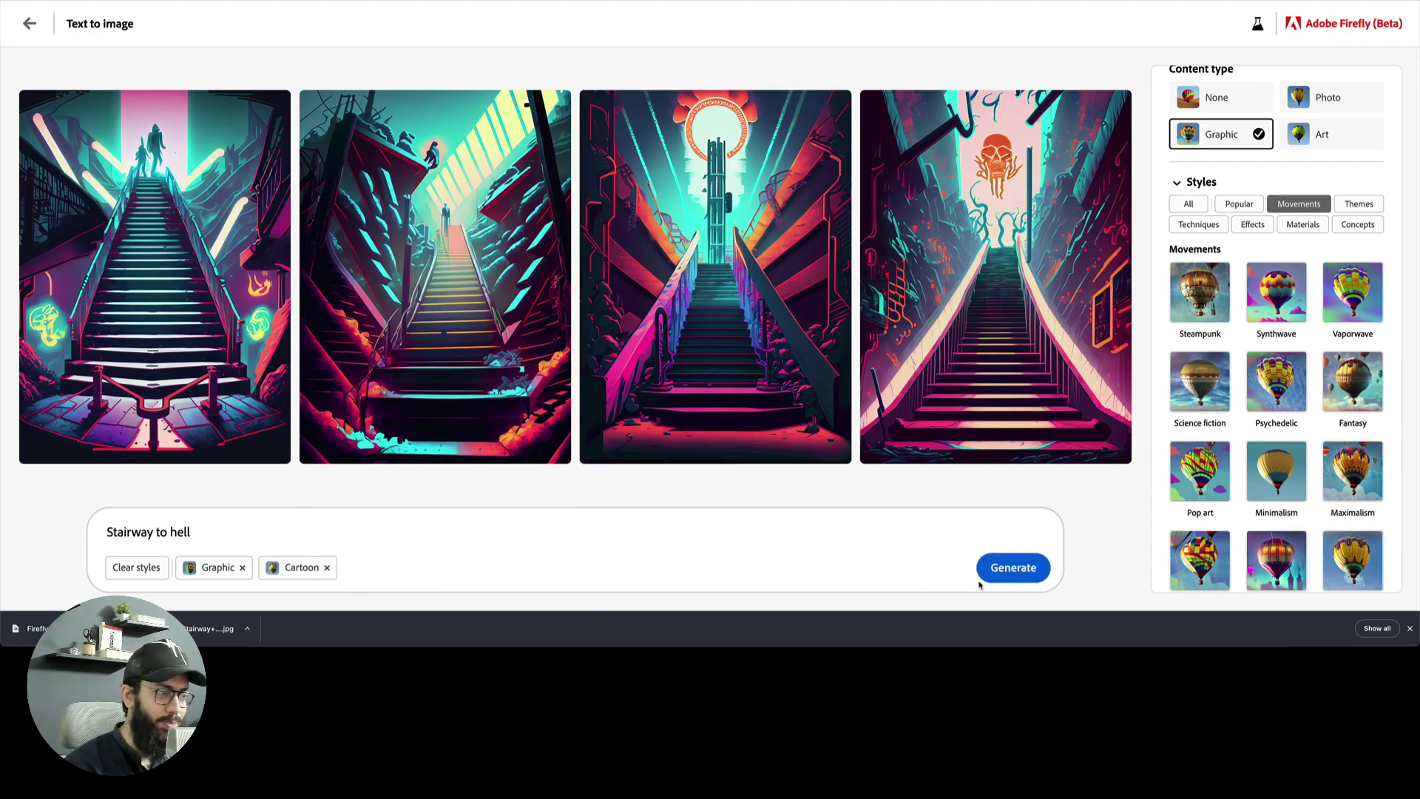
click(1003, 575)
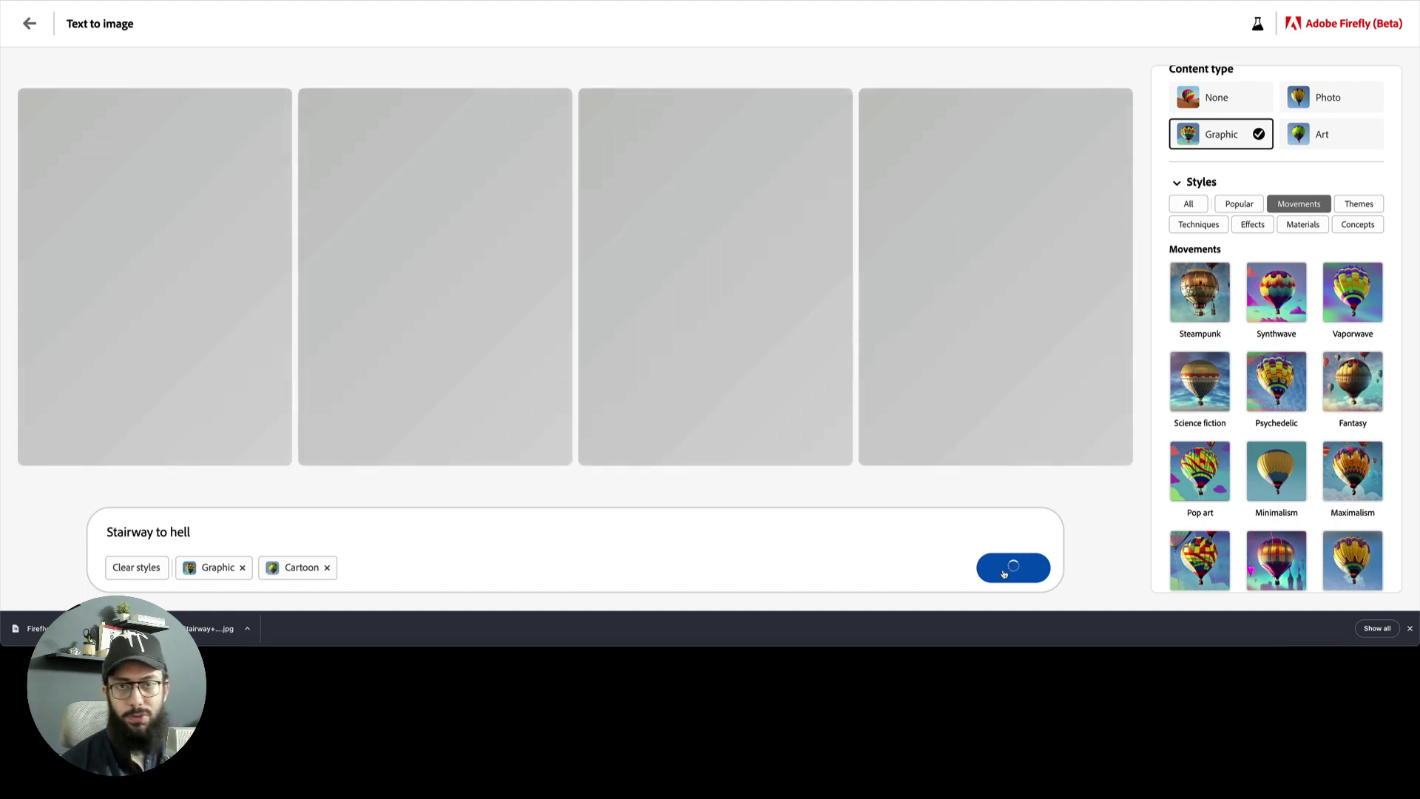
scroll(1287, 452, down, 2)
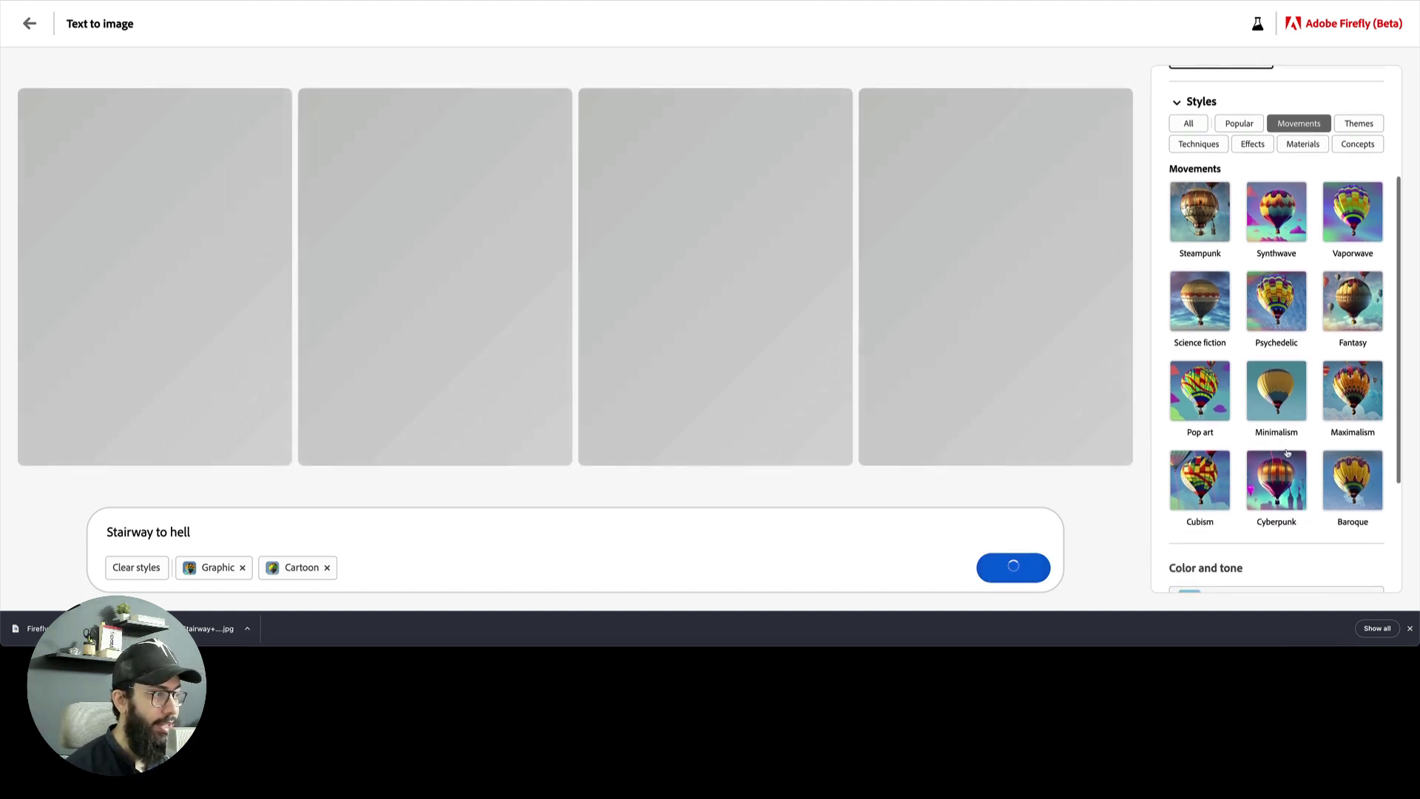
scroll(1203, 436, up, 2)
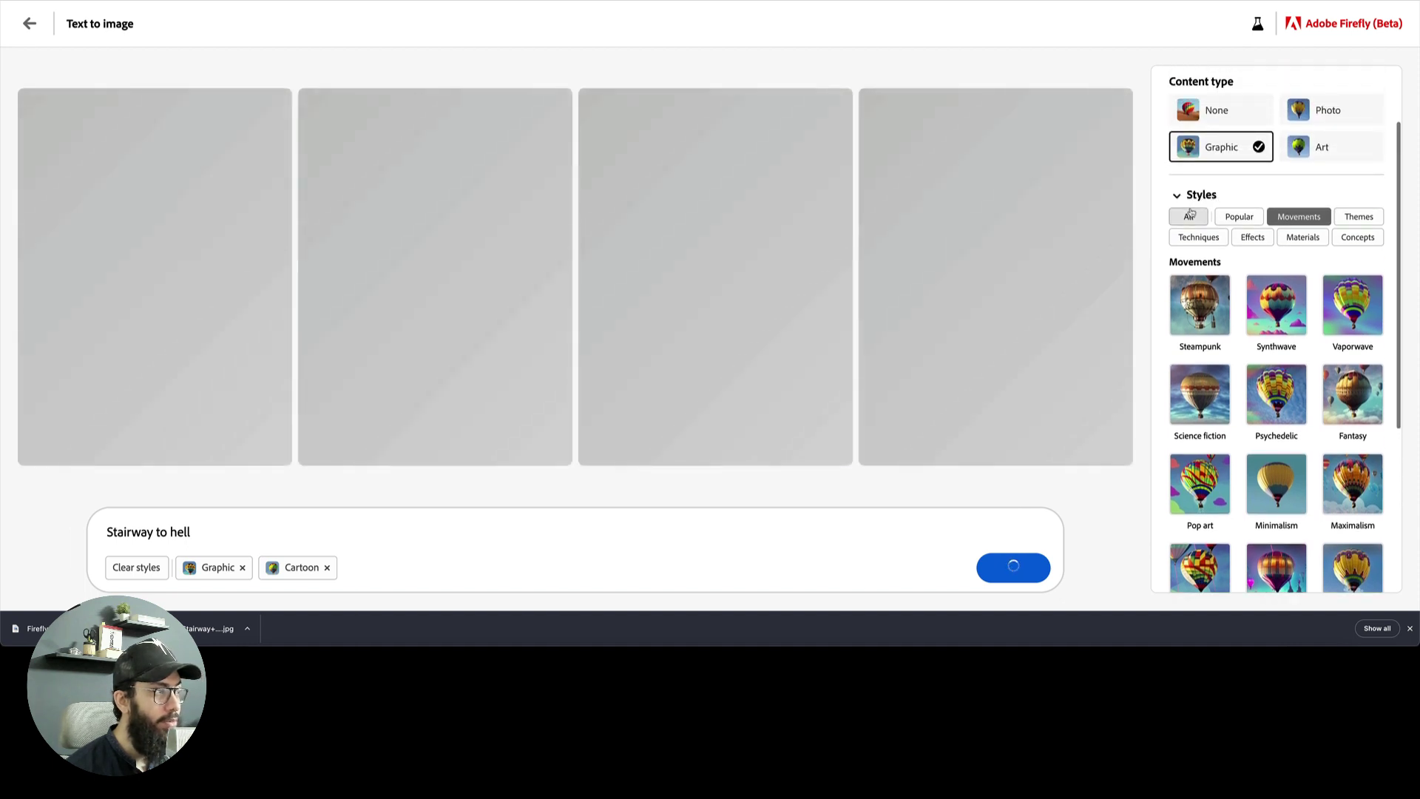
click(1189, 208)
mouse_move(1025, 275)
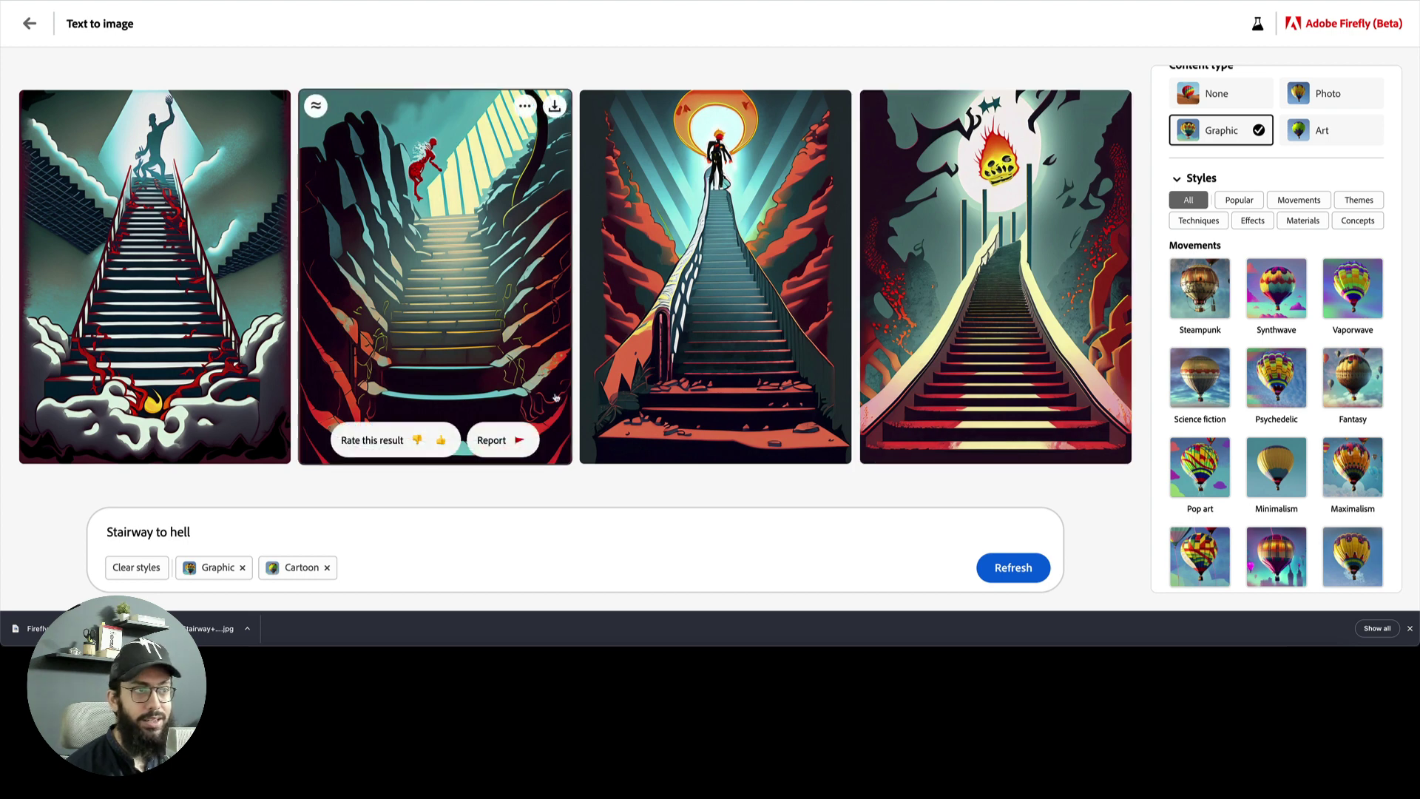
mouse_move(927, 356)
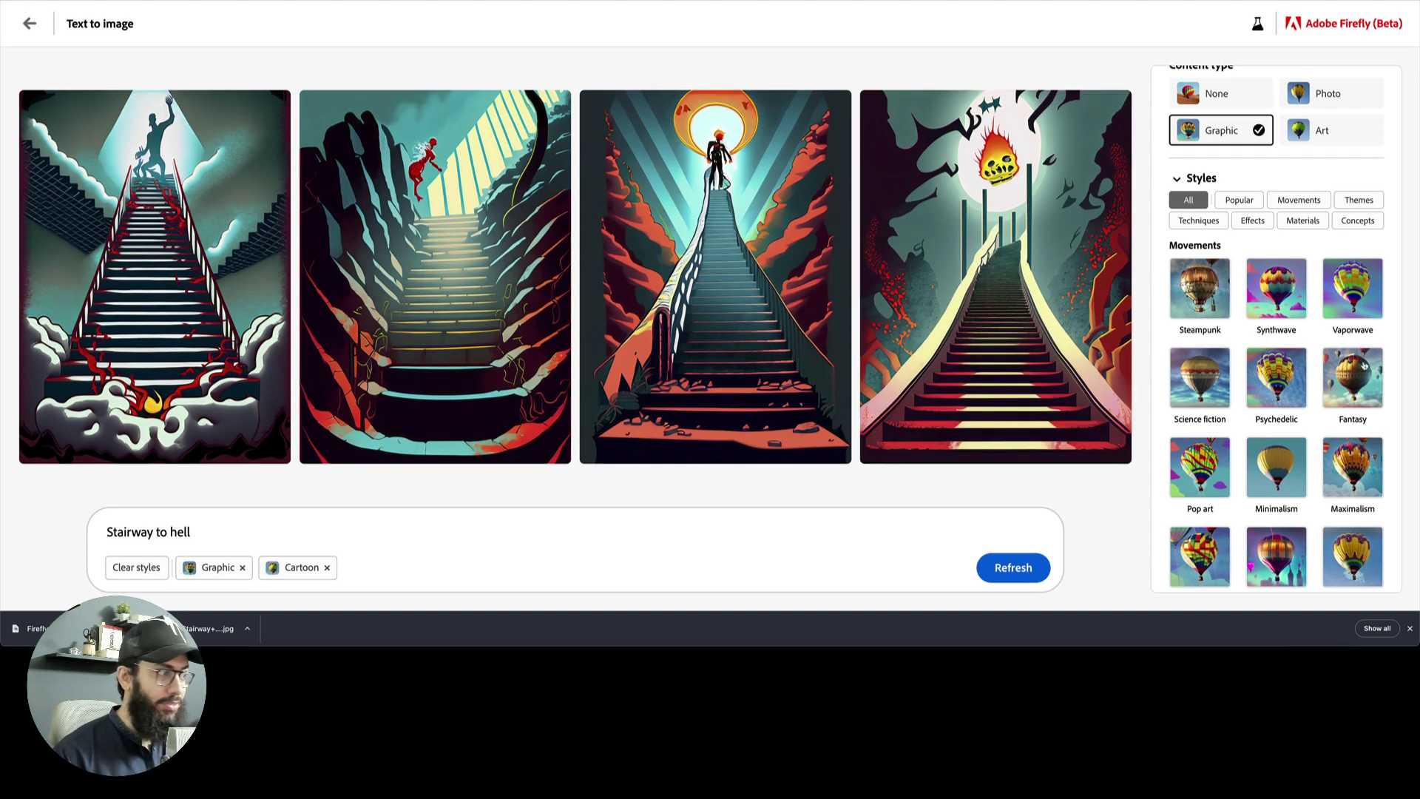
Remove the Cartoon style and regenerate the stairway images without the cartoon look
scroll(1364, 365, down, 3)
scroll(1265, 358, up, 4)
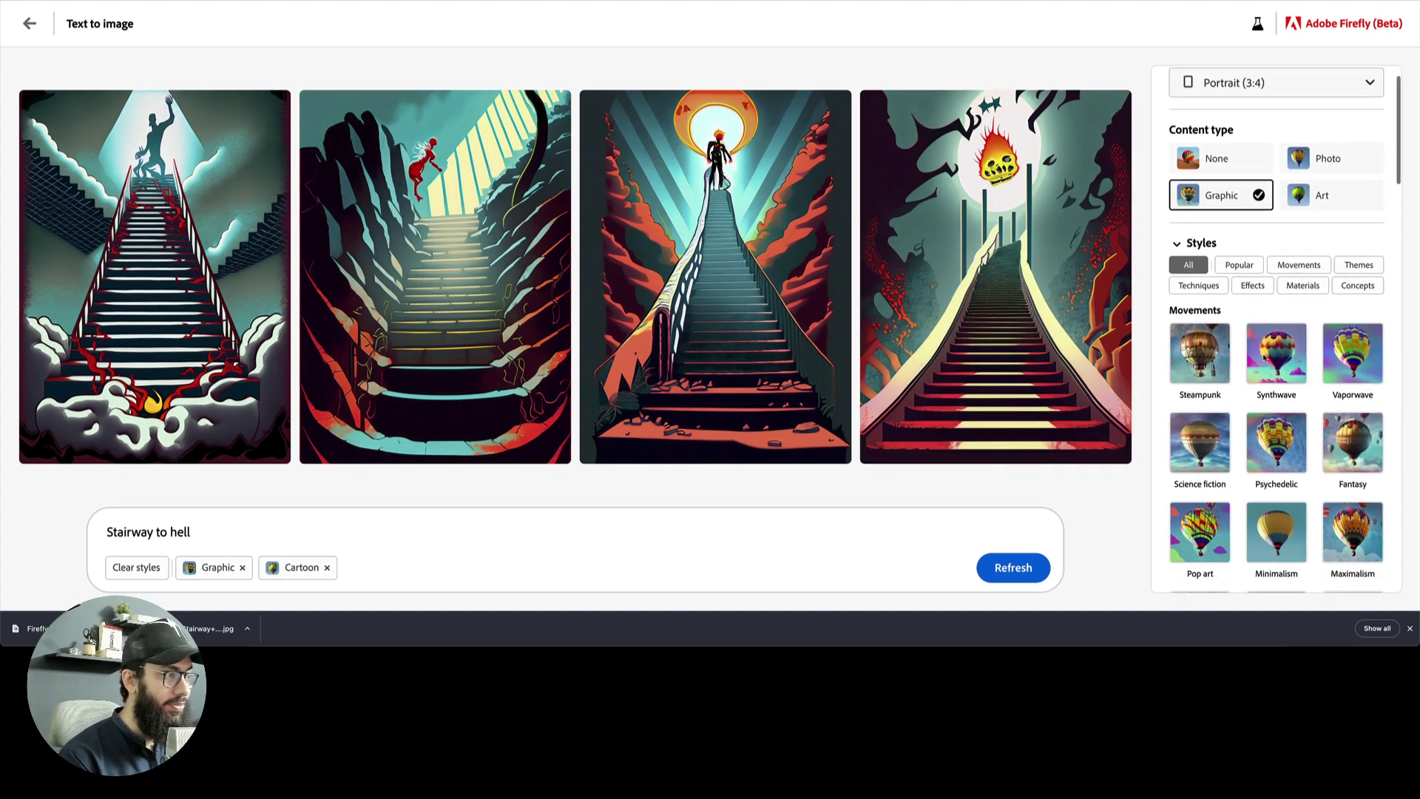
scroll(1265, 358, down, 1)
scroll(1243, 237, down, 1)
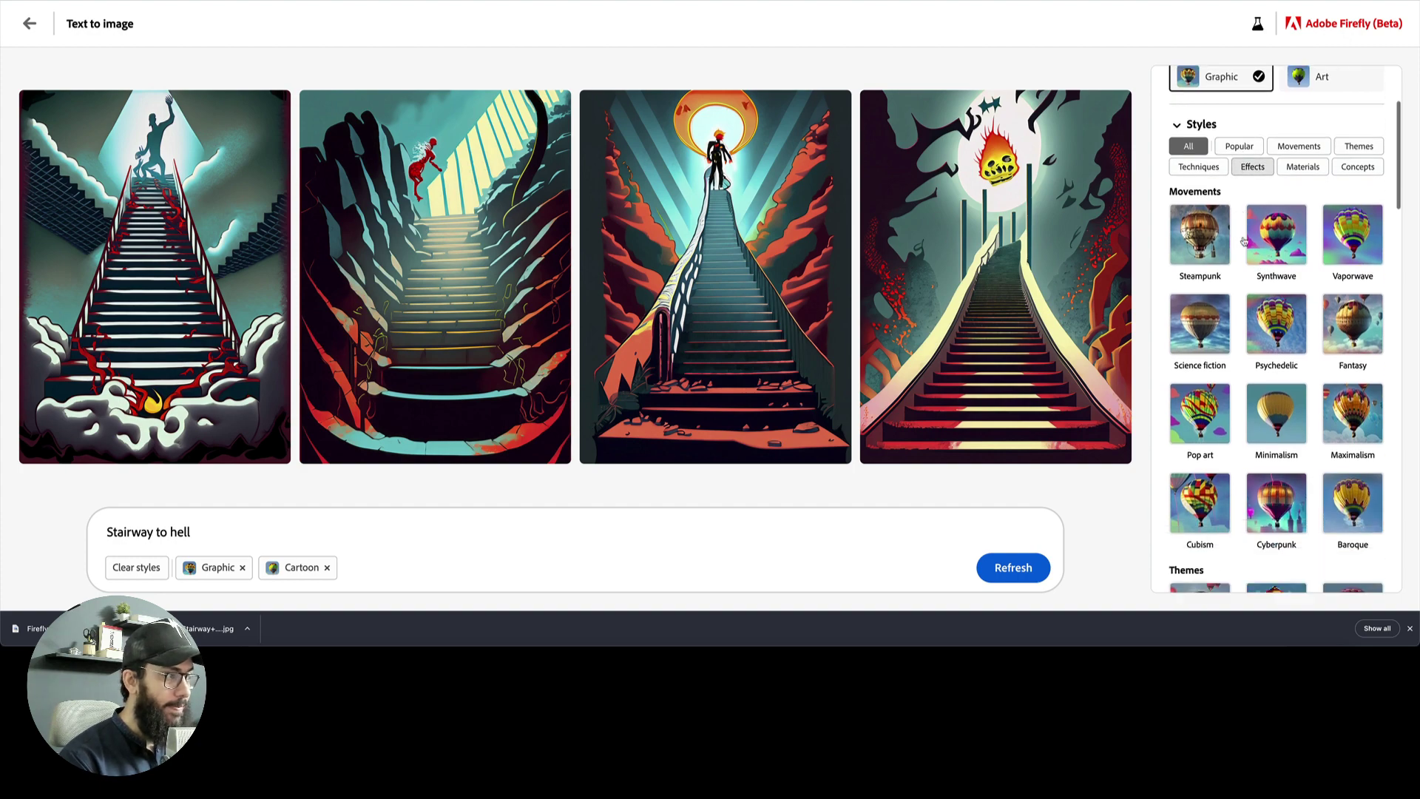
scroll(1244, 240, down, 8)
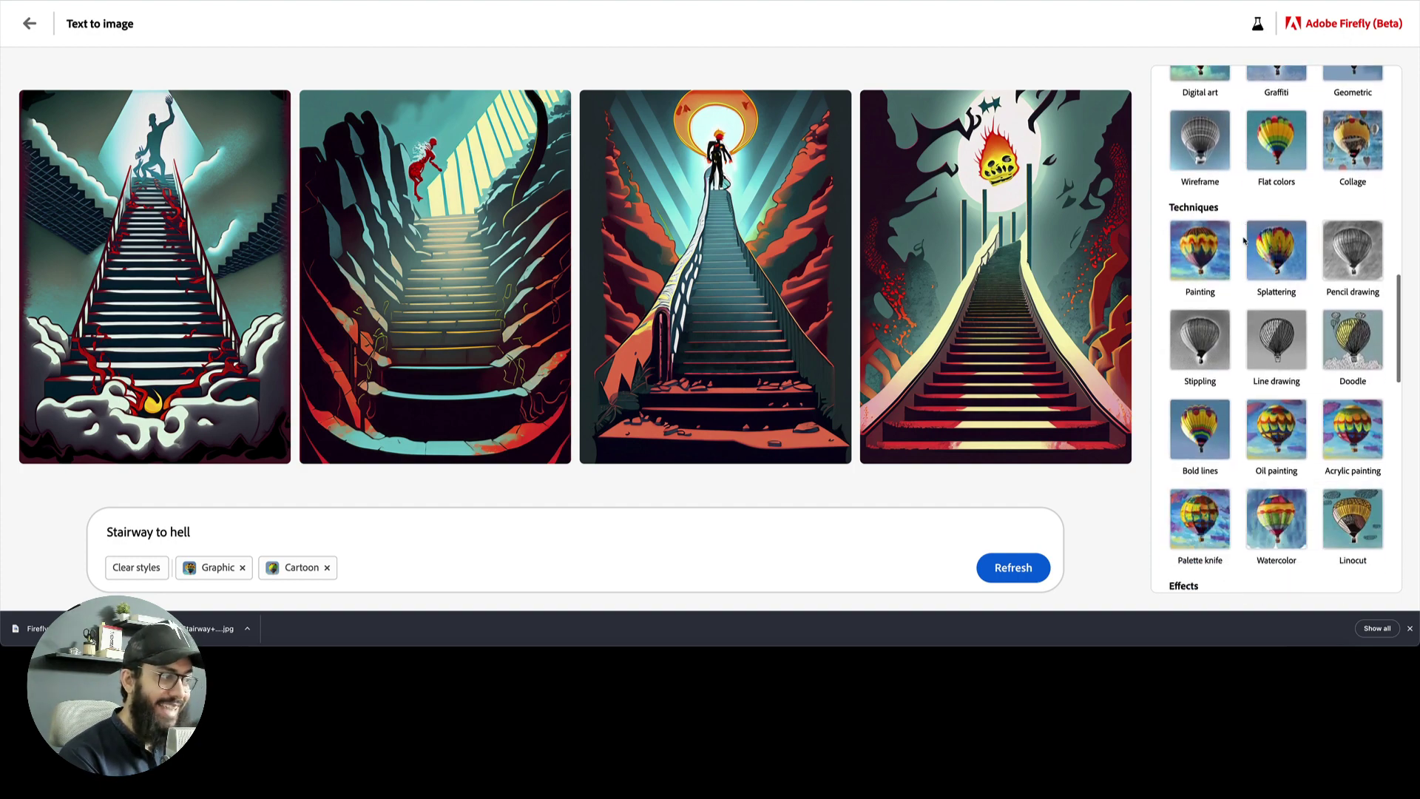
scroll(1243, 241, down, 10)
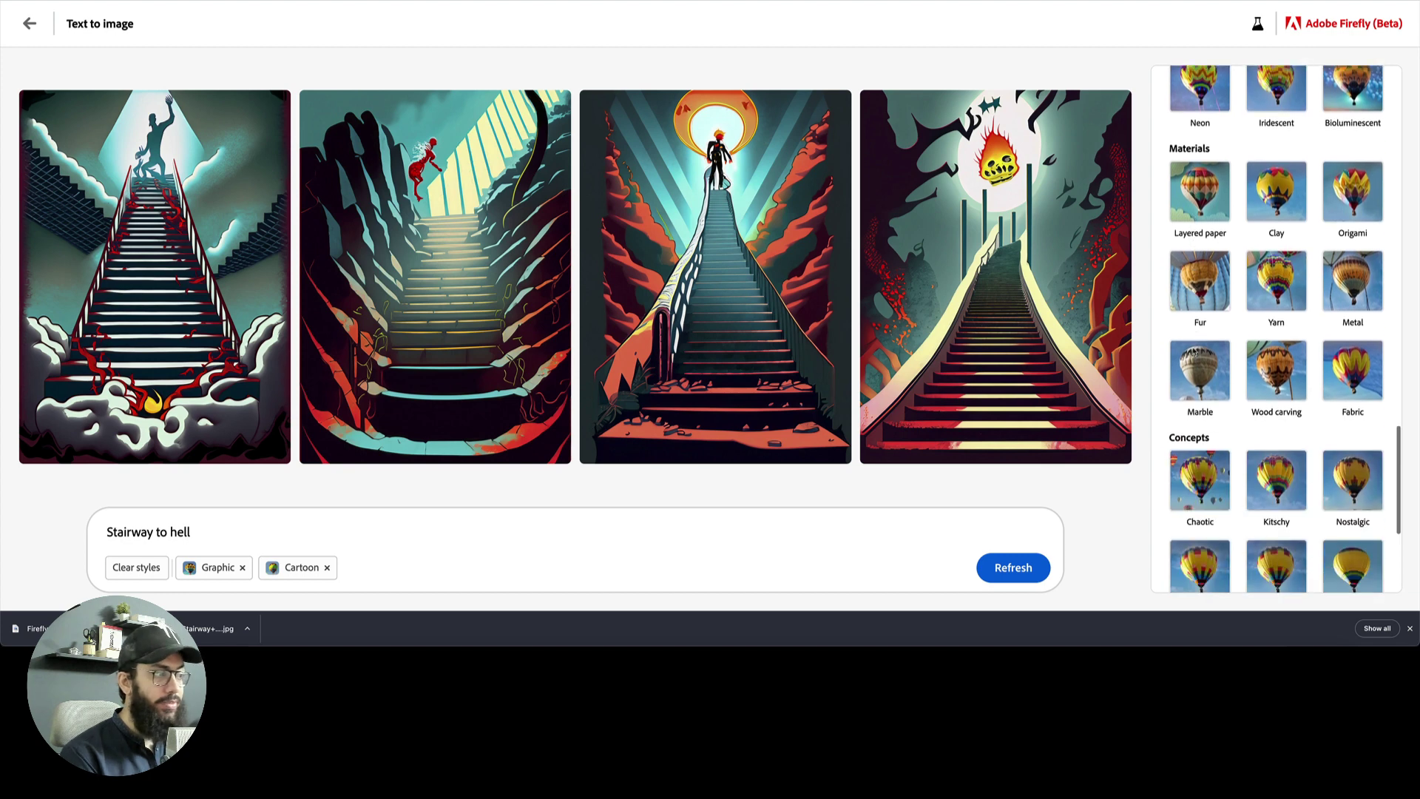
scroll(1193, 352, down, 4)
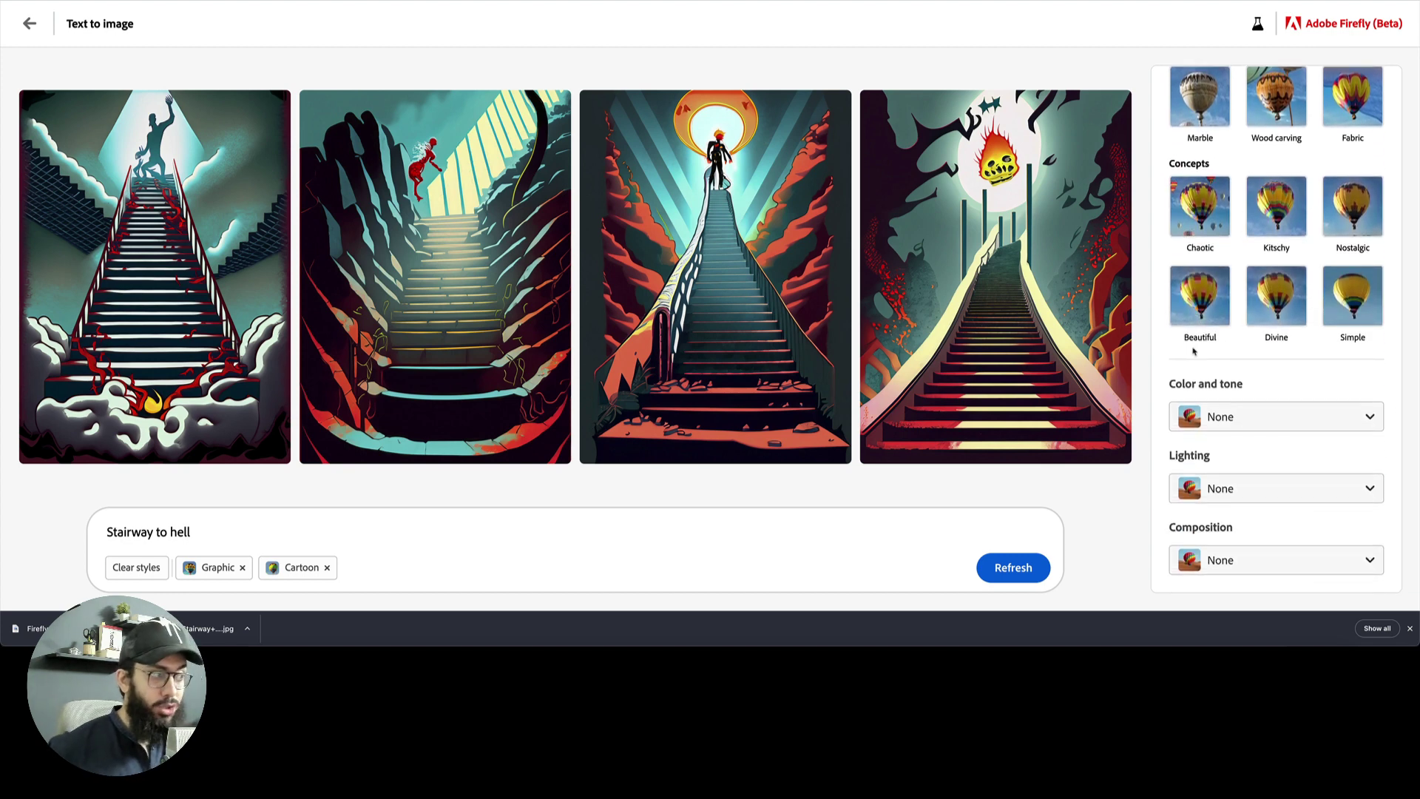
click(327, 568)
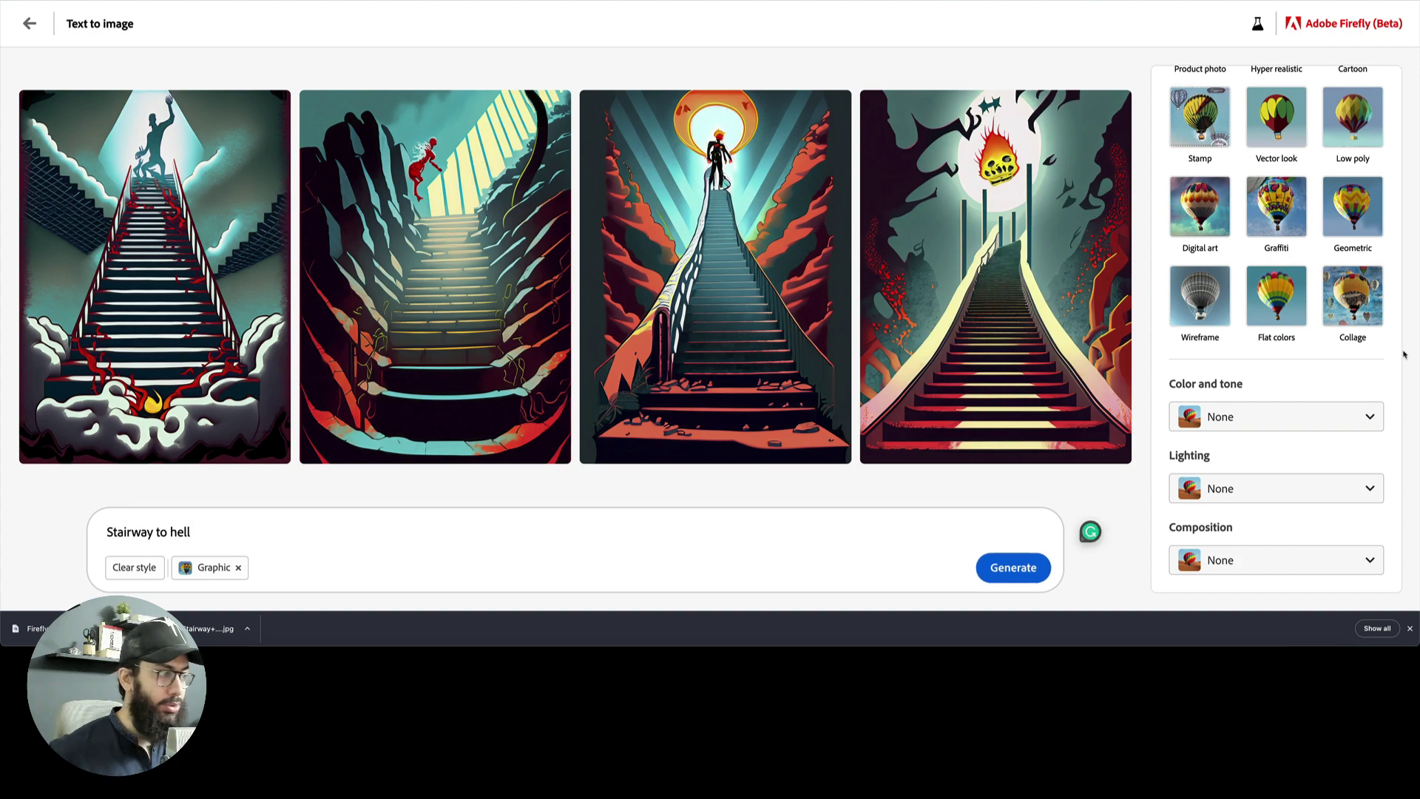
click(1030, 577)
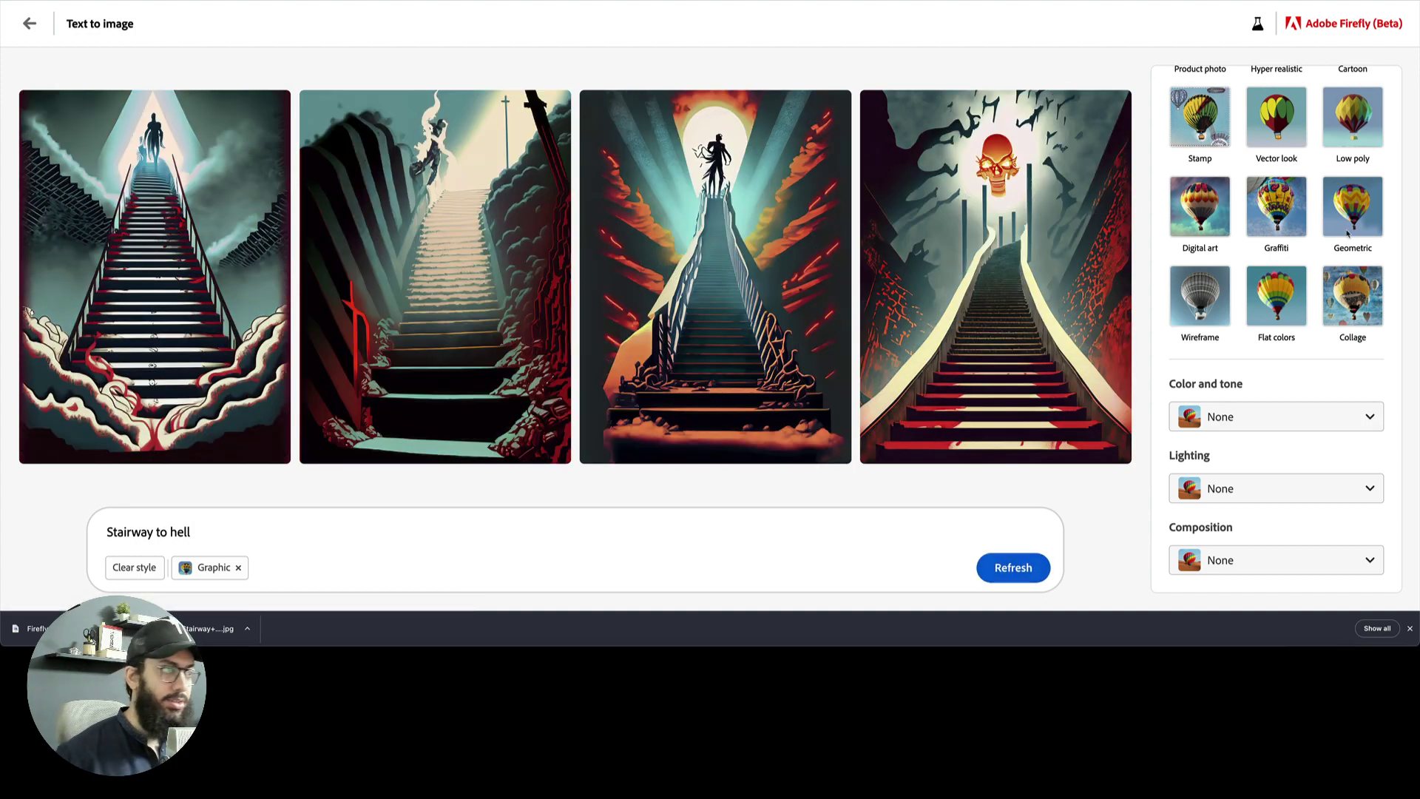
scroll(1308, 222, up, 6)
Set content type to Photo, add the Vibrant color tone, and regenerate
click(1308, 212)
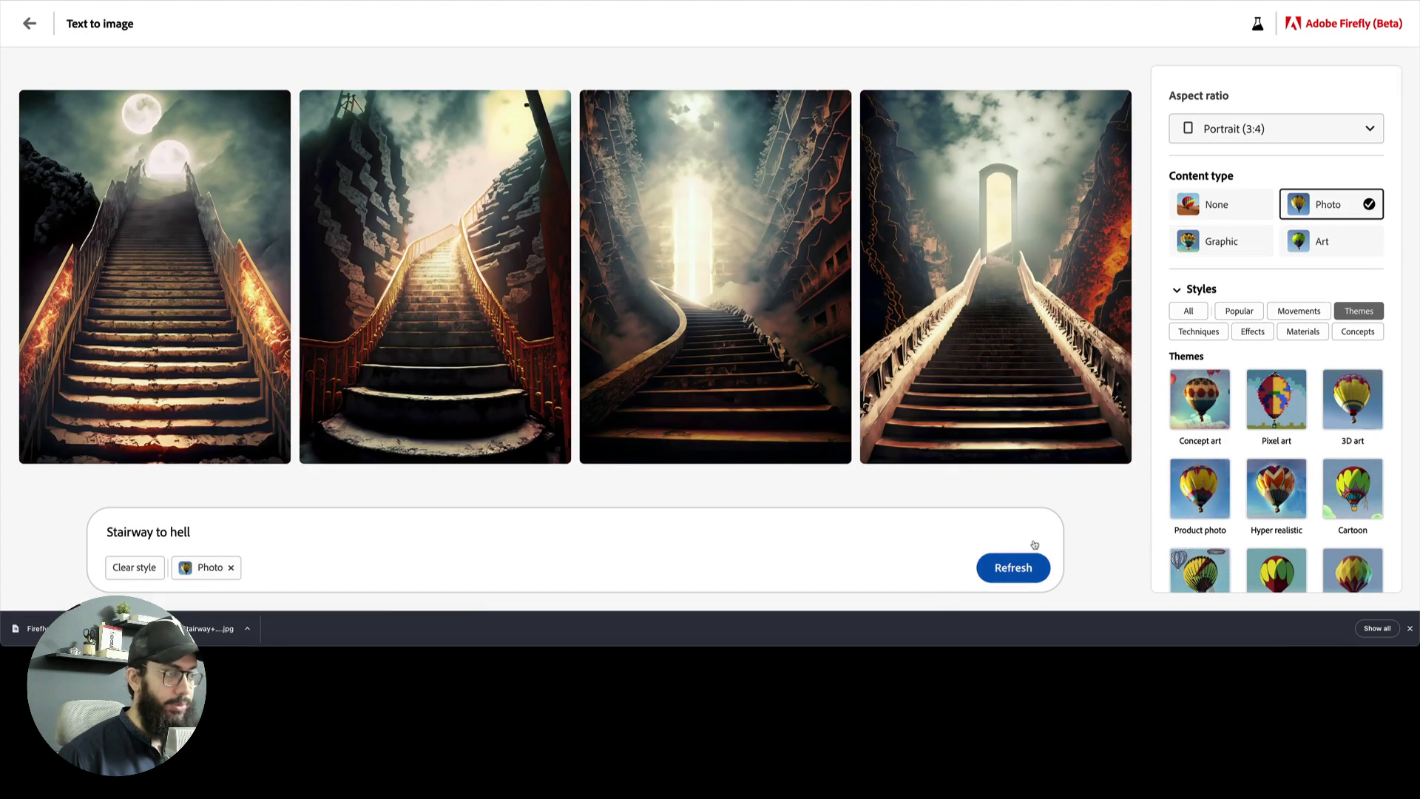
scroll(1387, 459, down, 6)
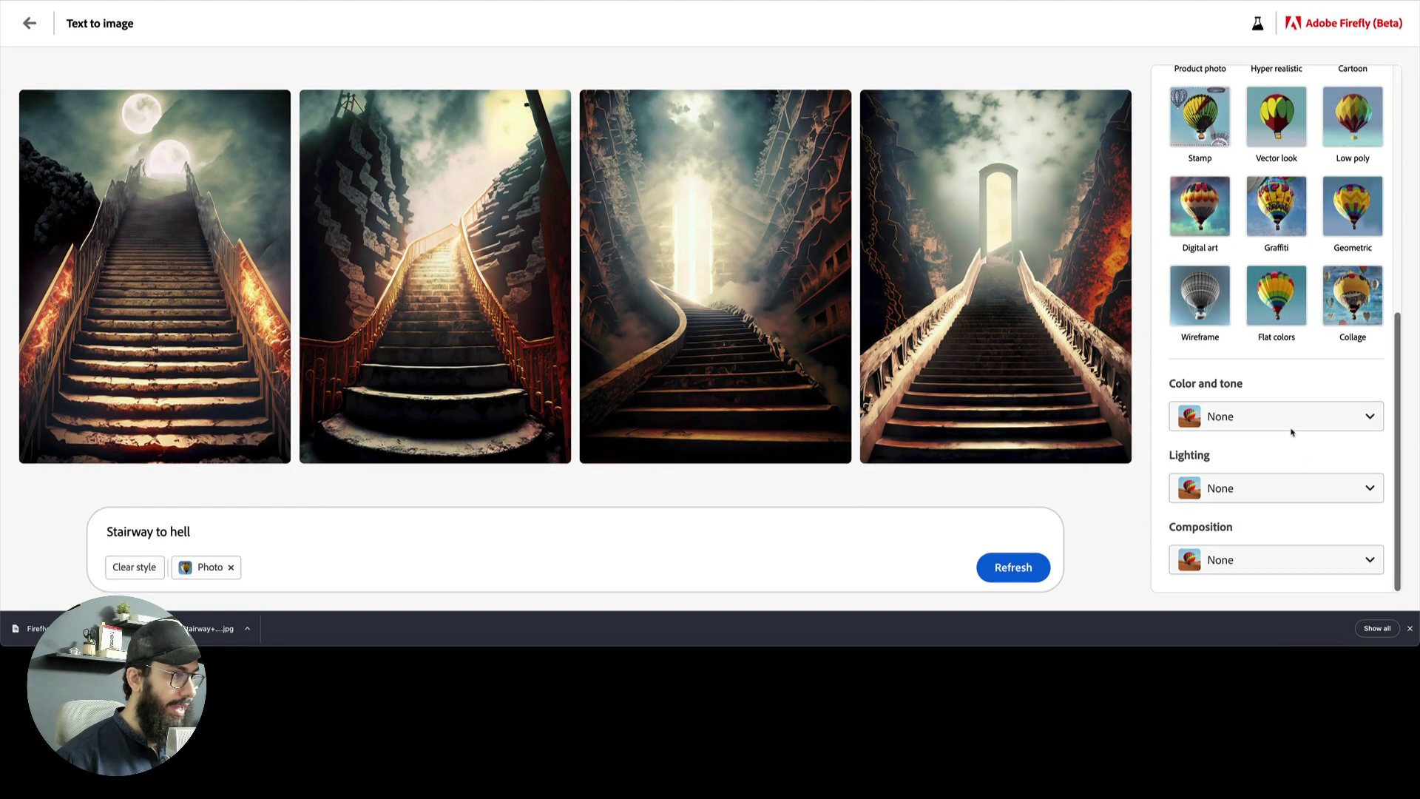
click(1264, 420)
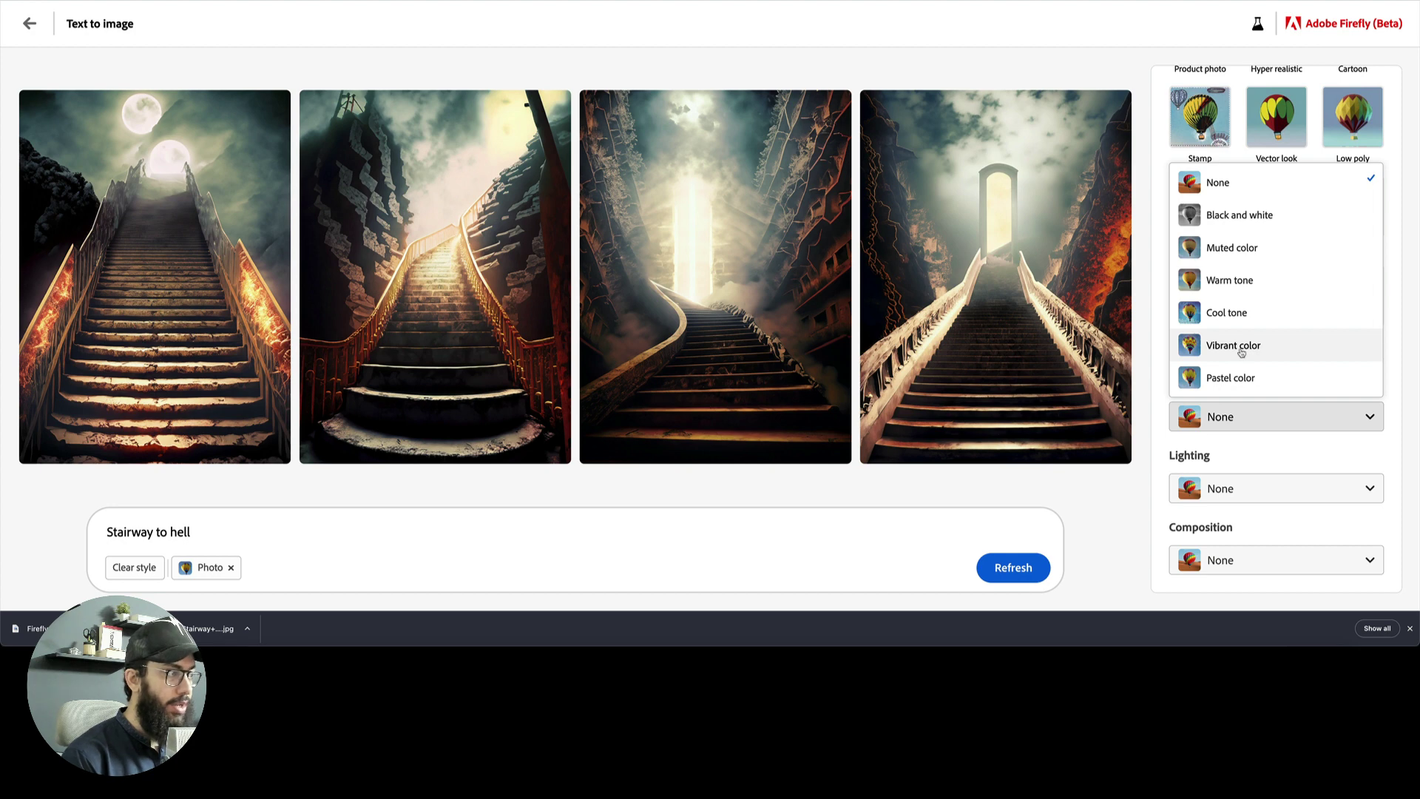
click(1241, 348)
click(1013, 571)
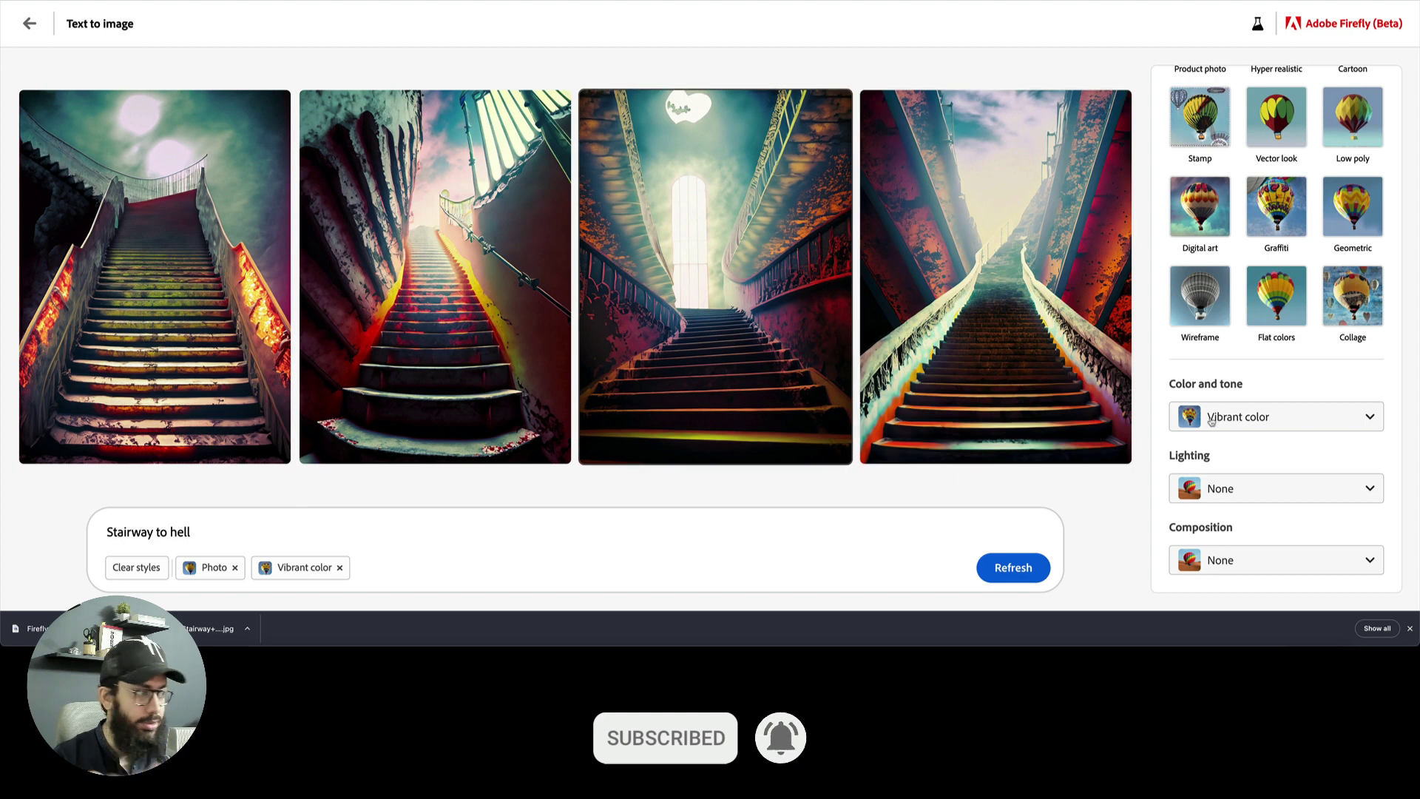
Add Dramatic lighting to the vibrant stairway photos and regenerate them
click(1337, 487)
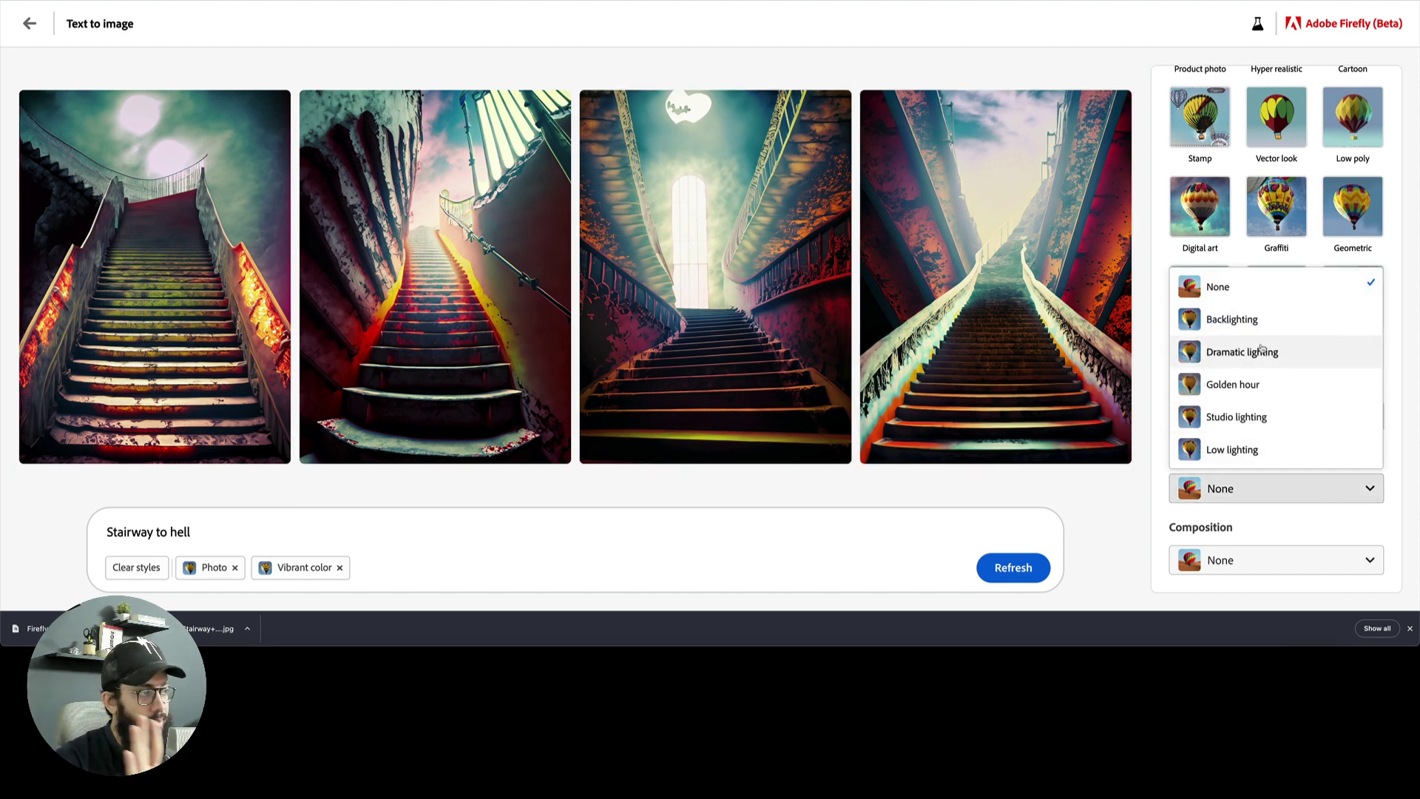
click(1260, 351)
click(1030, 568)
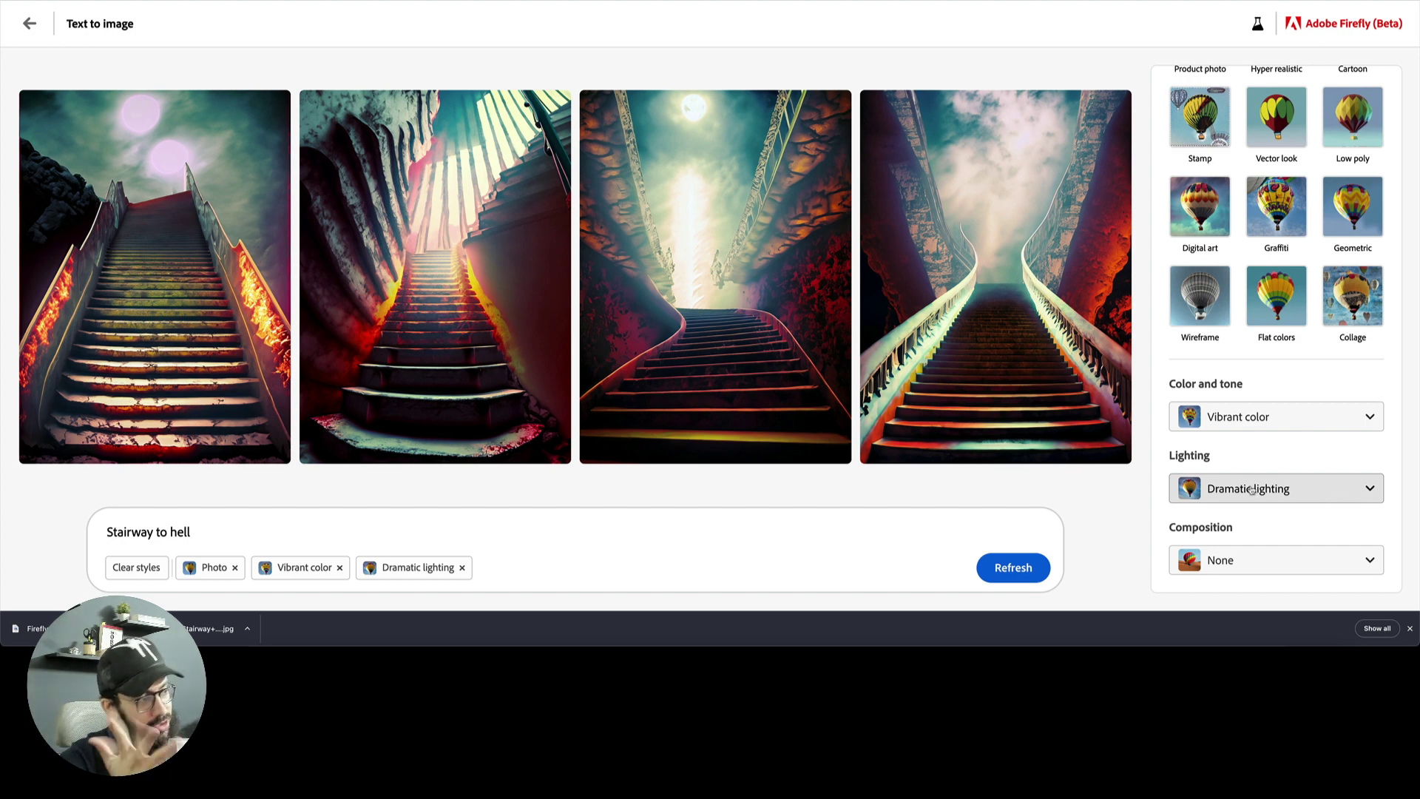
click(1237, 565)
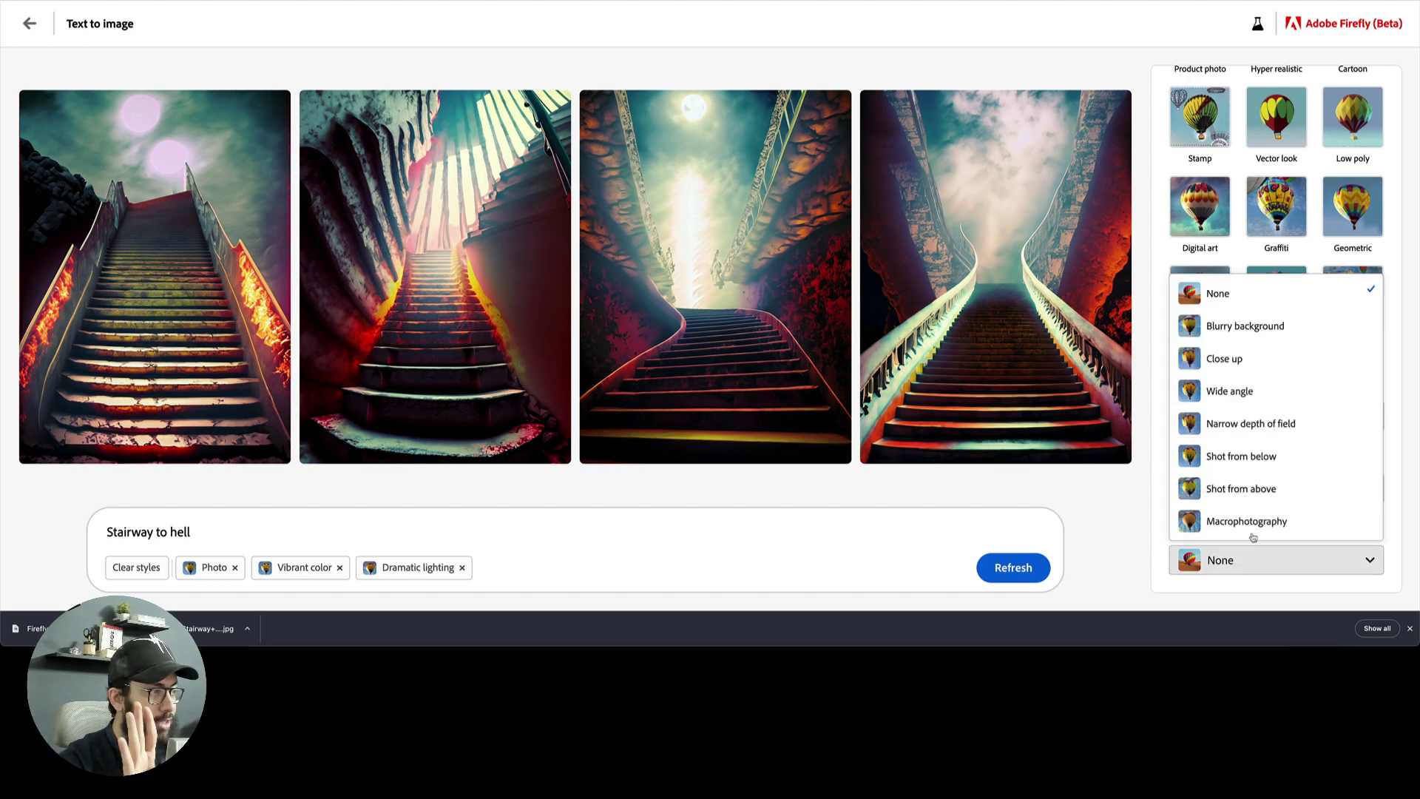
Add the Shot from above composition and regenerate the stairway photos
click(1266, 489)
click(1018, 578)
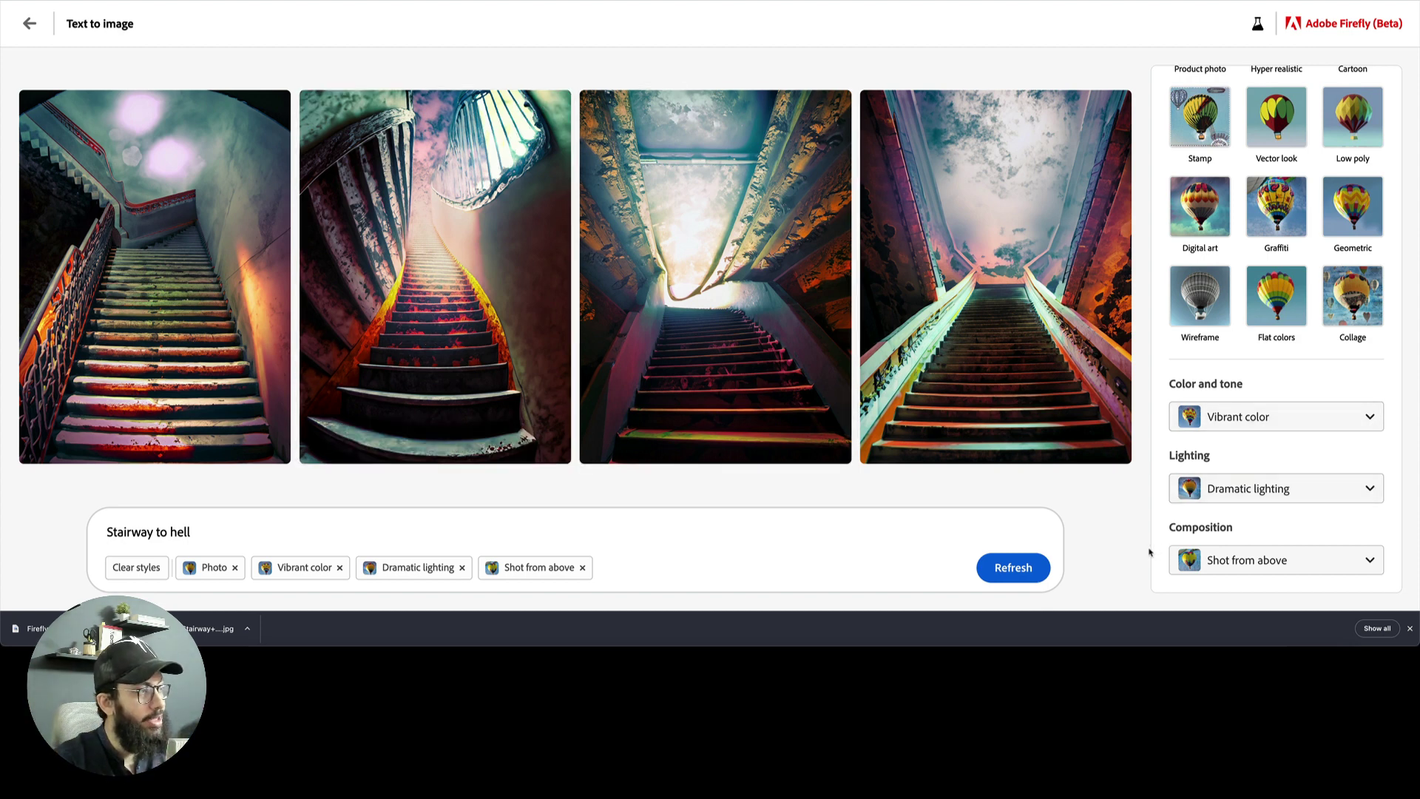
scroll(1280, 522, up, 6)
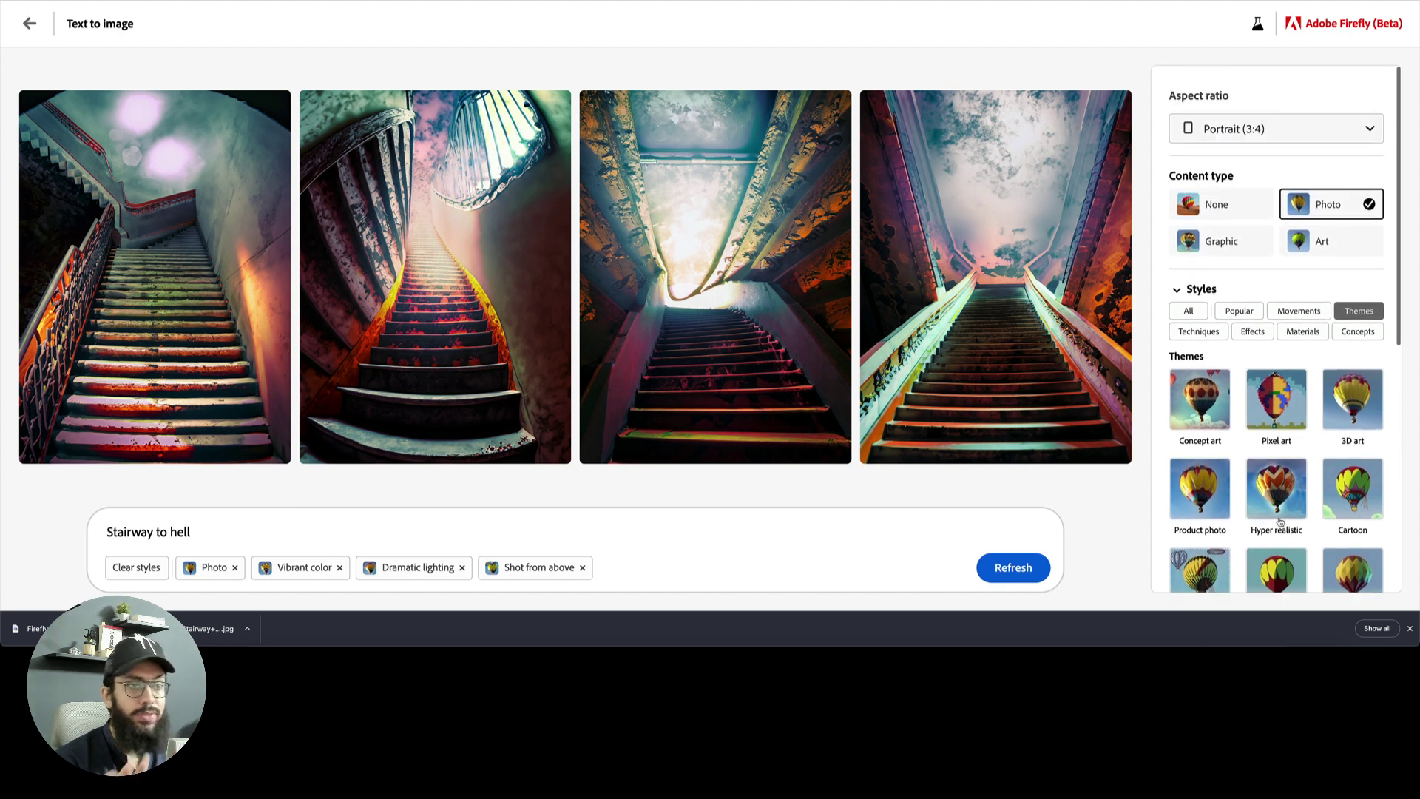
Remove Shot from above and Vibrant color, then retype the prompt as 'Heaven with gardens underneath which rivers flow'
click(582, 567)
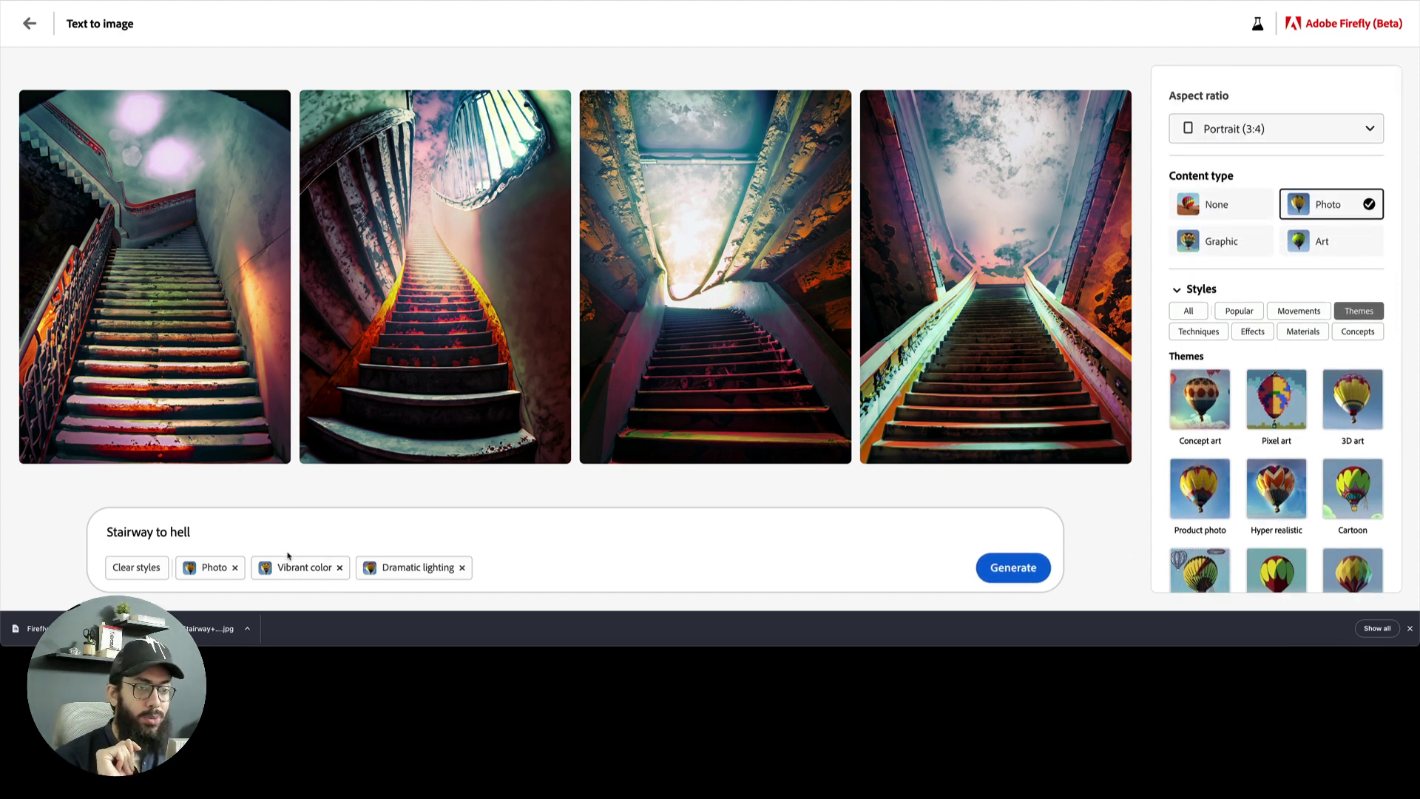
click(340, 567)
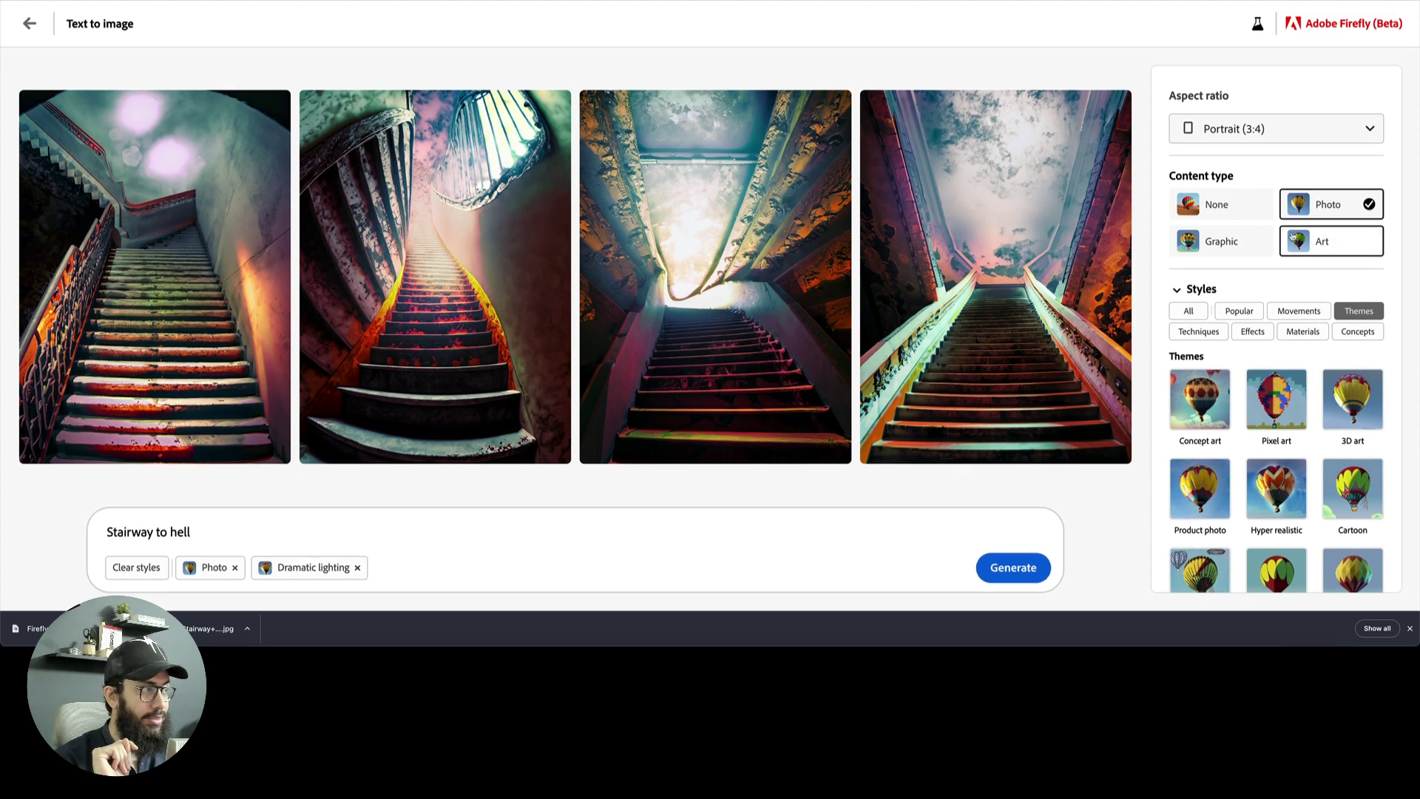
click(321, 534)
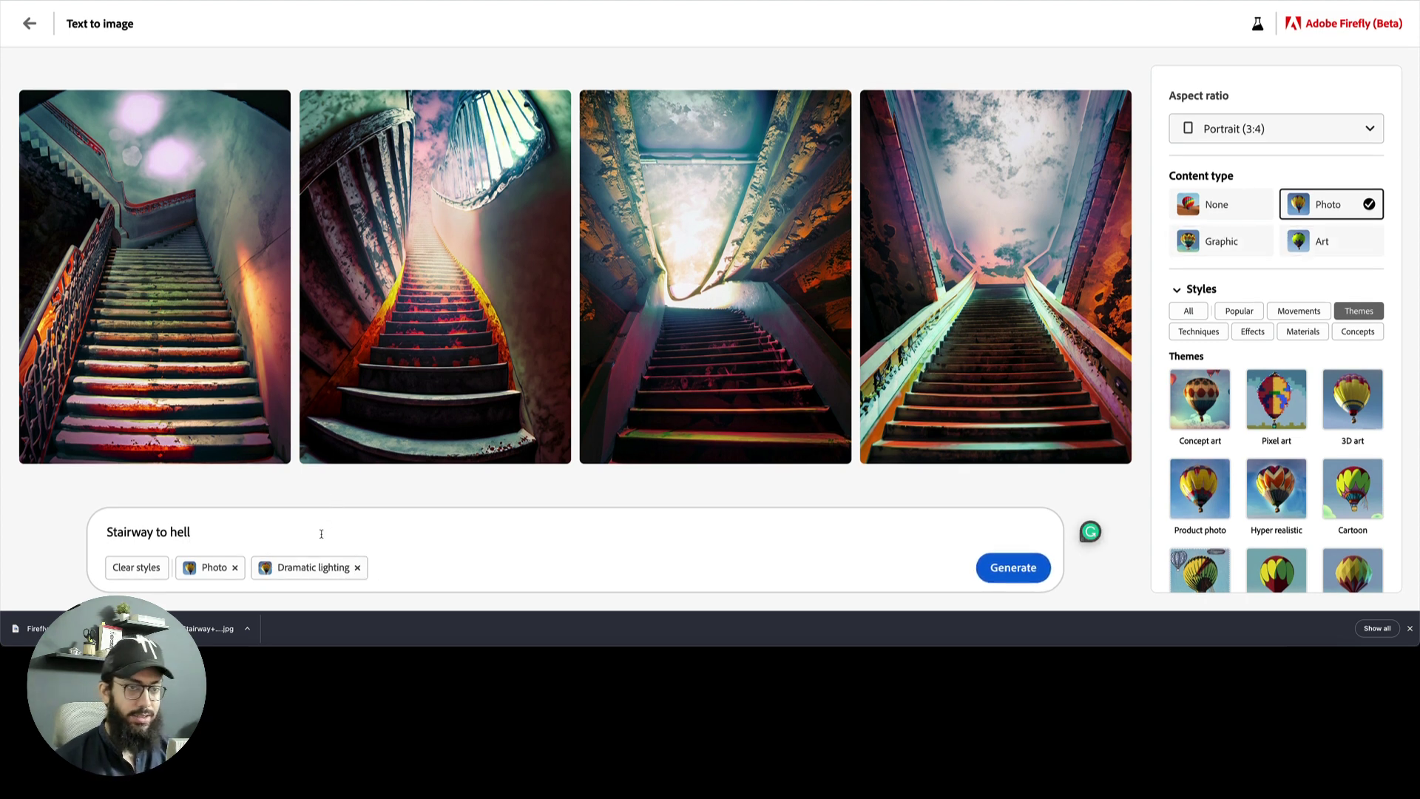
key(ctrl+a)
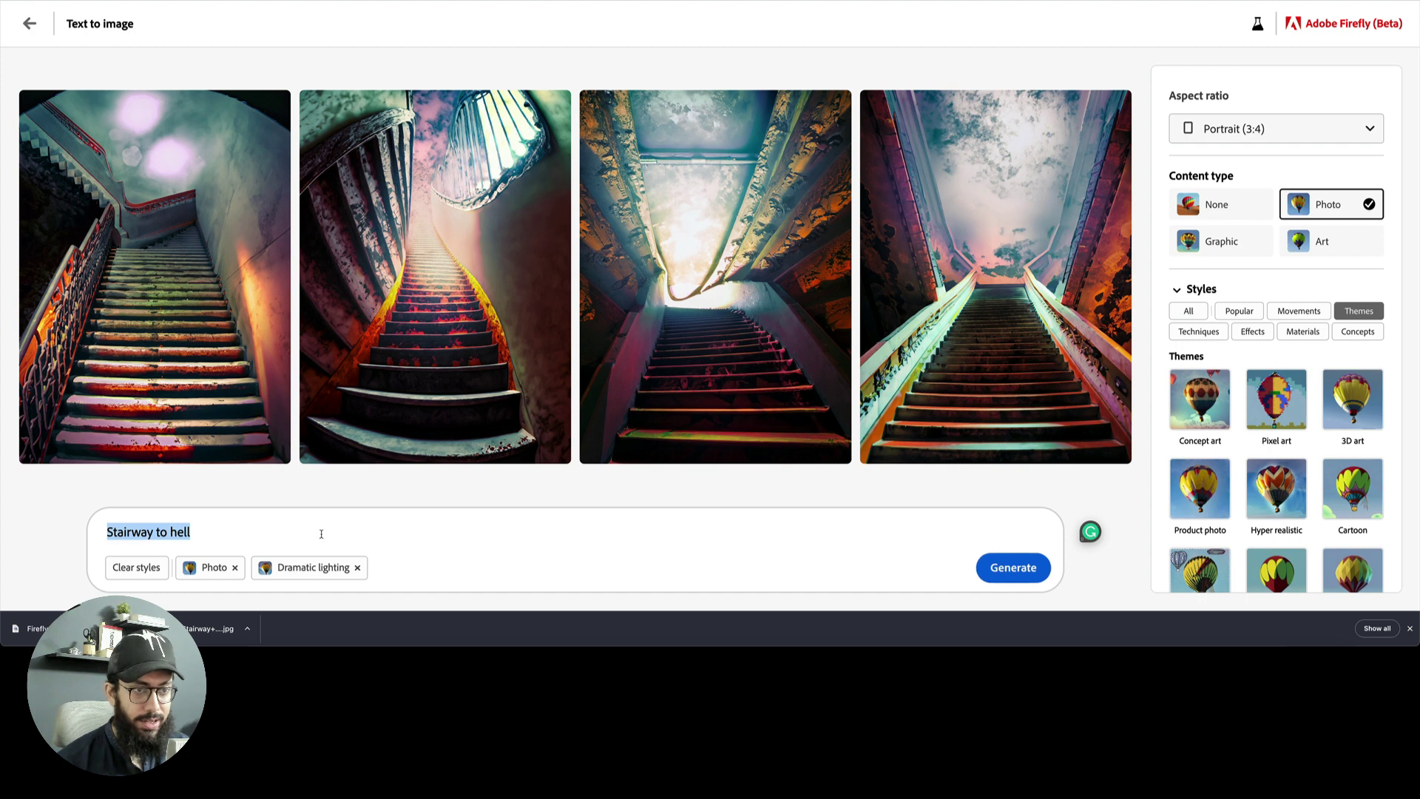
text(Heaven with )
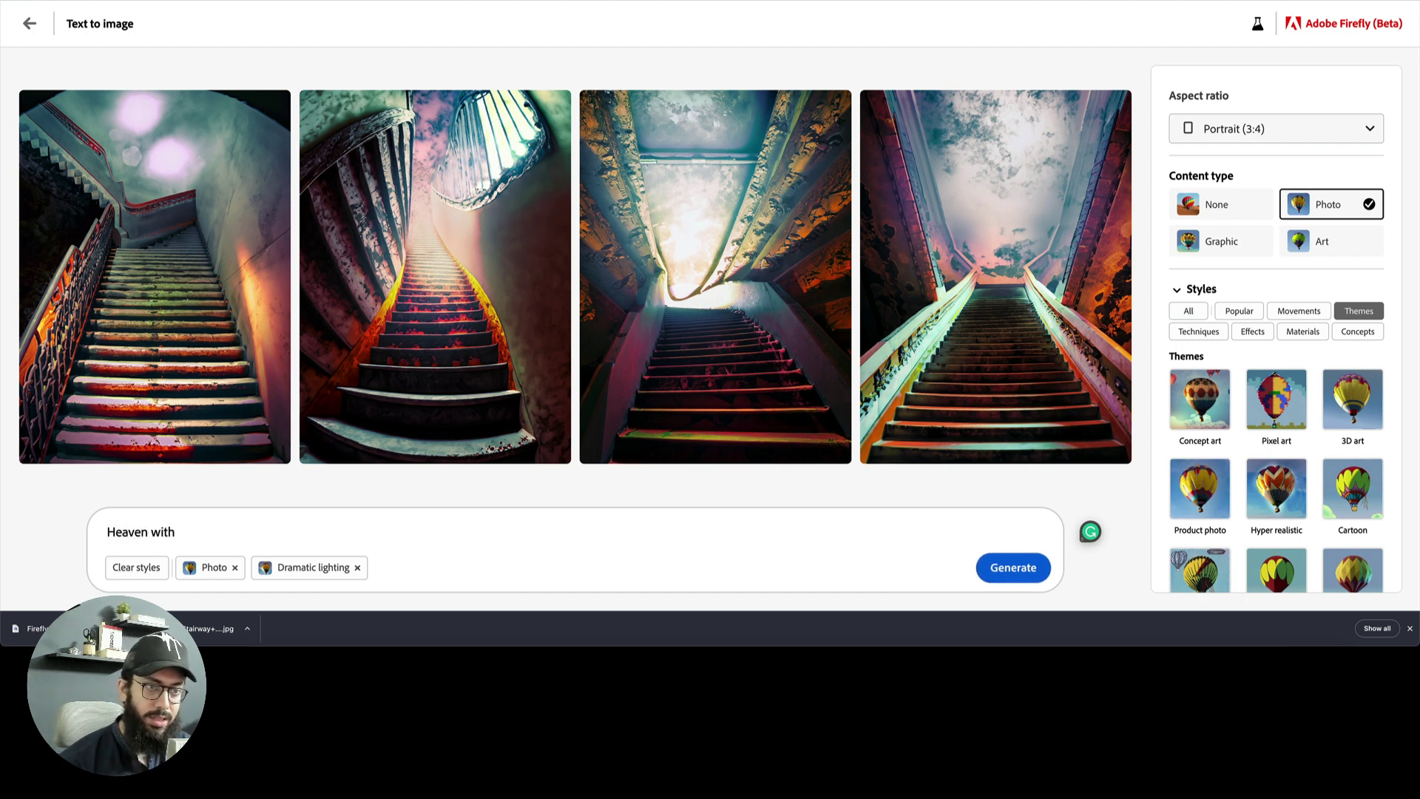
text(gardens unde)
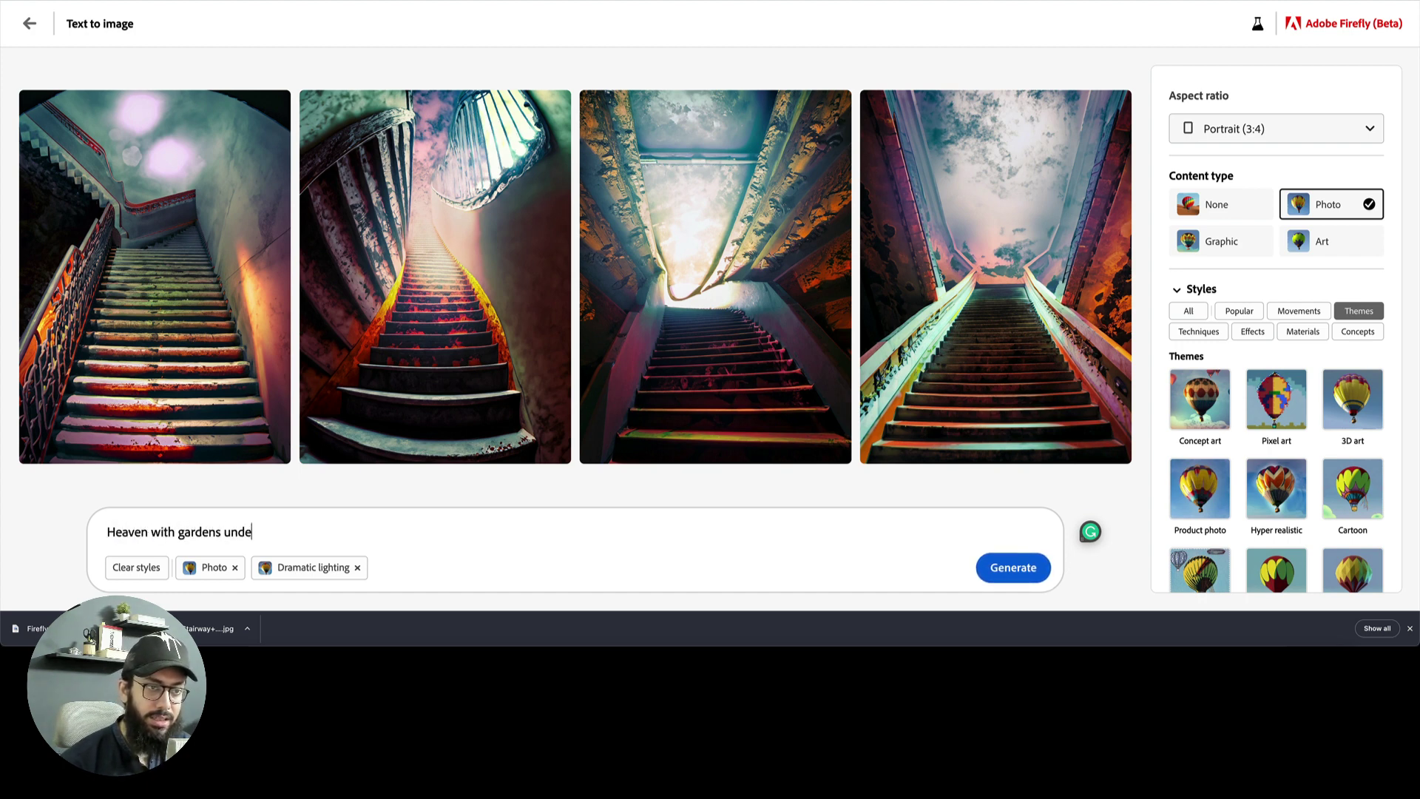
text(rneath which re)
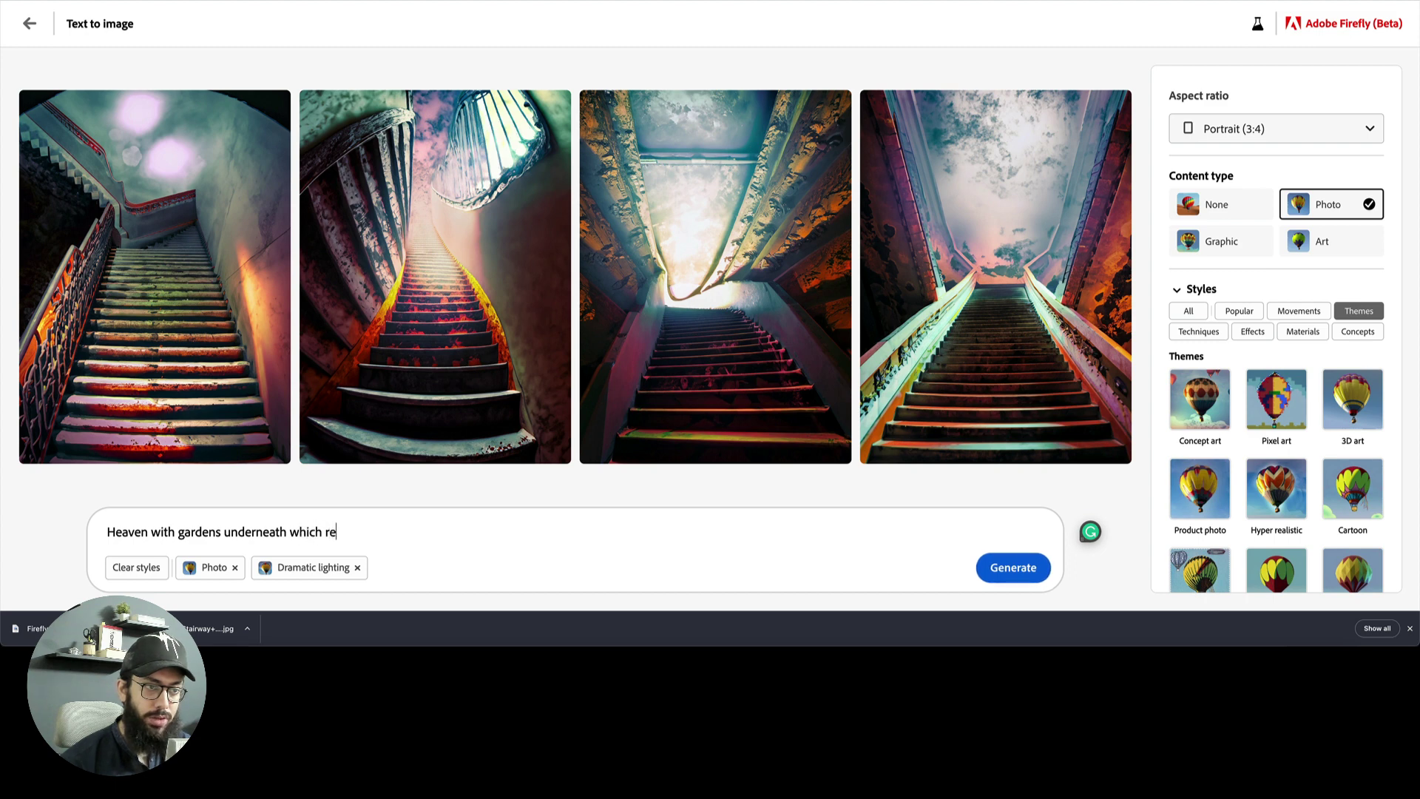
key(BackSpace)
Finish the heaven prompt, generate four garden-and-river images, and enlarge the second
text(ivers flow)
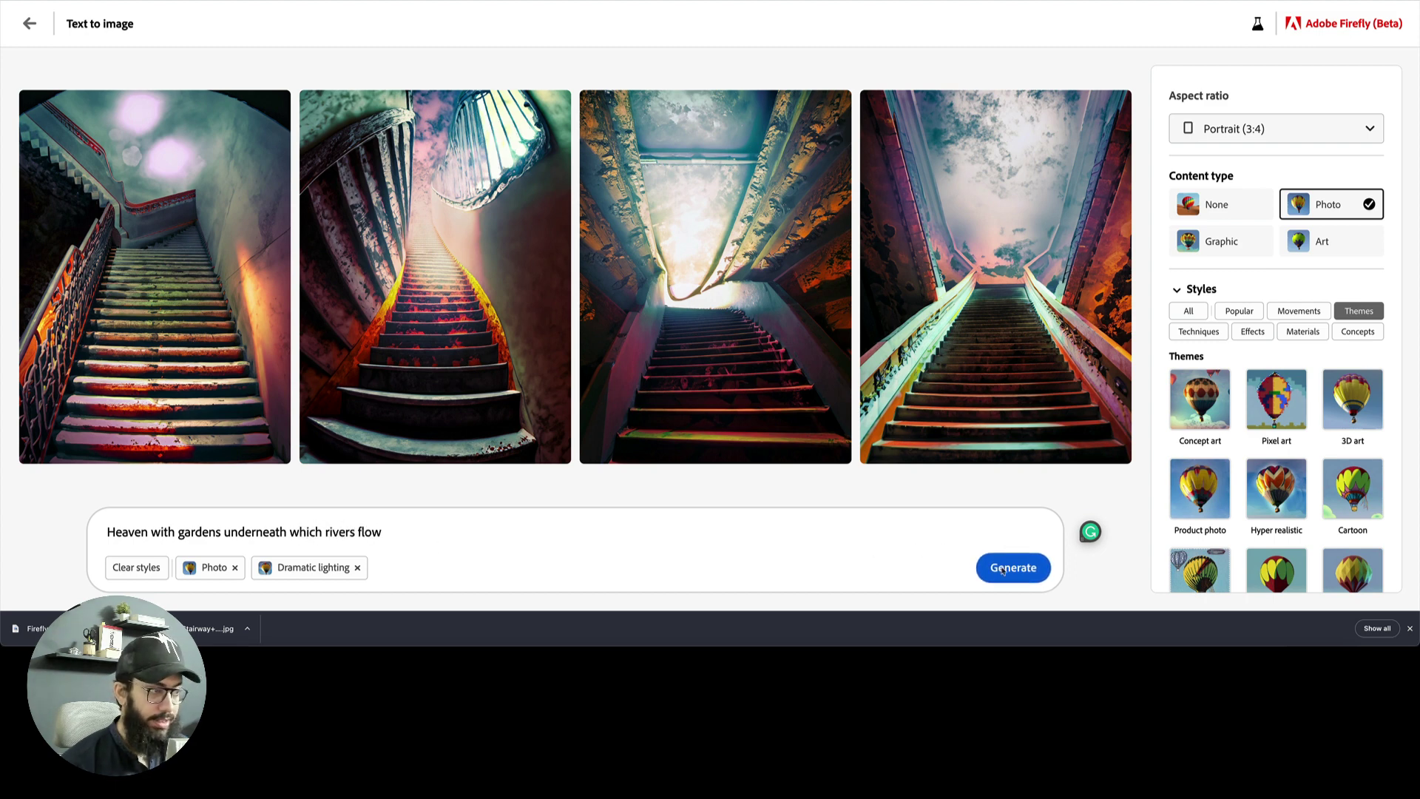
click(1003, 570)
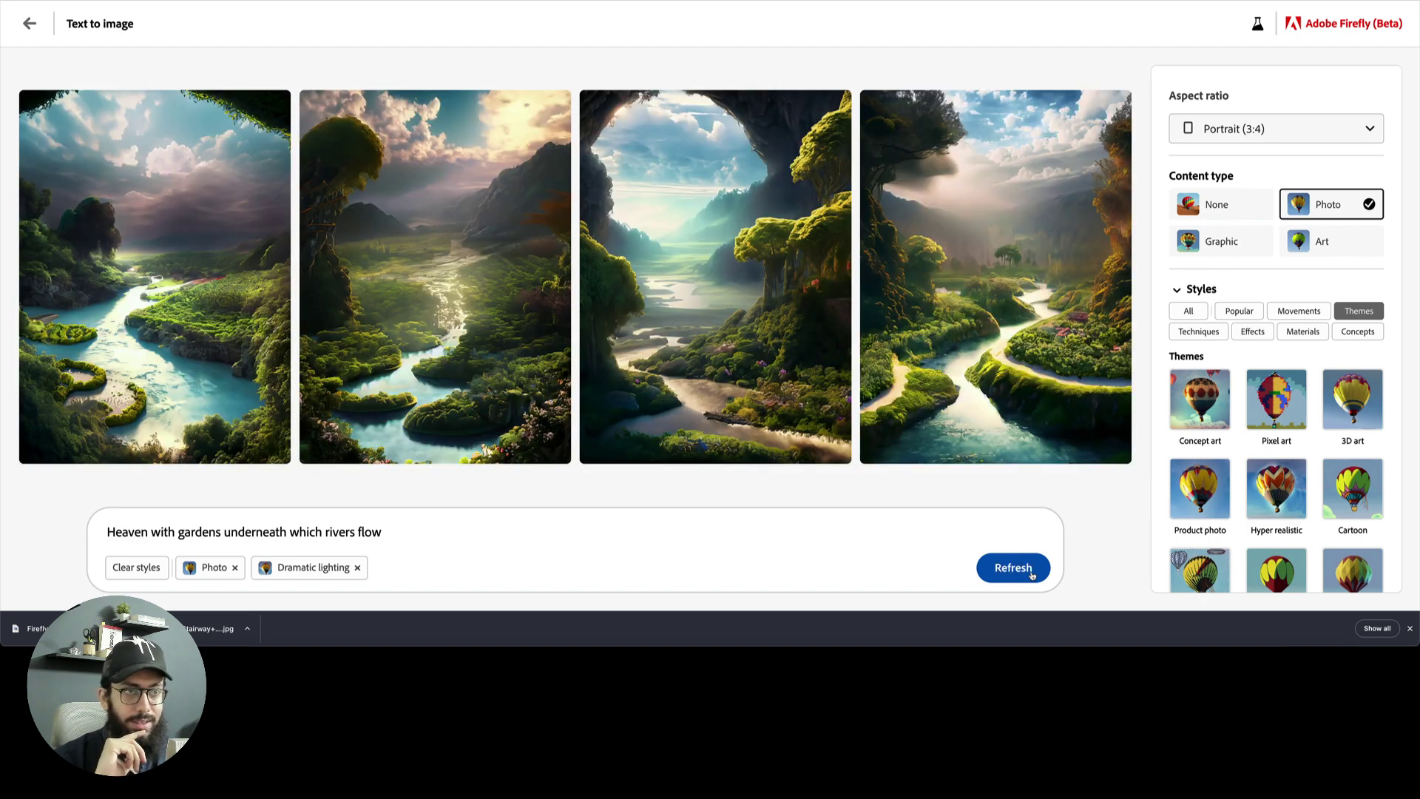
click(511, 355)
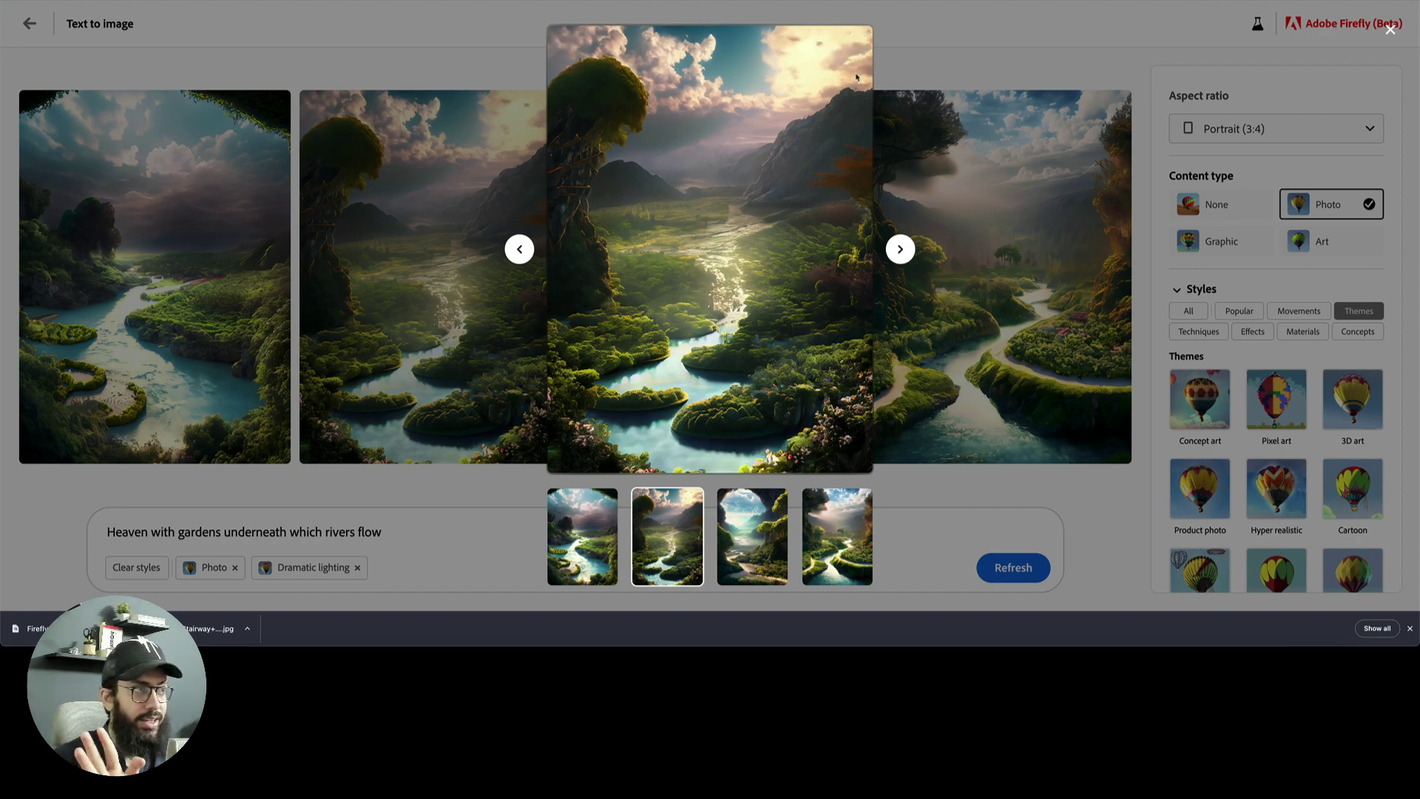
Download the enlarged second heaven garden image
click(854, 43)
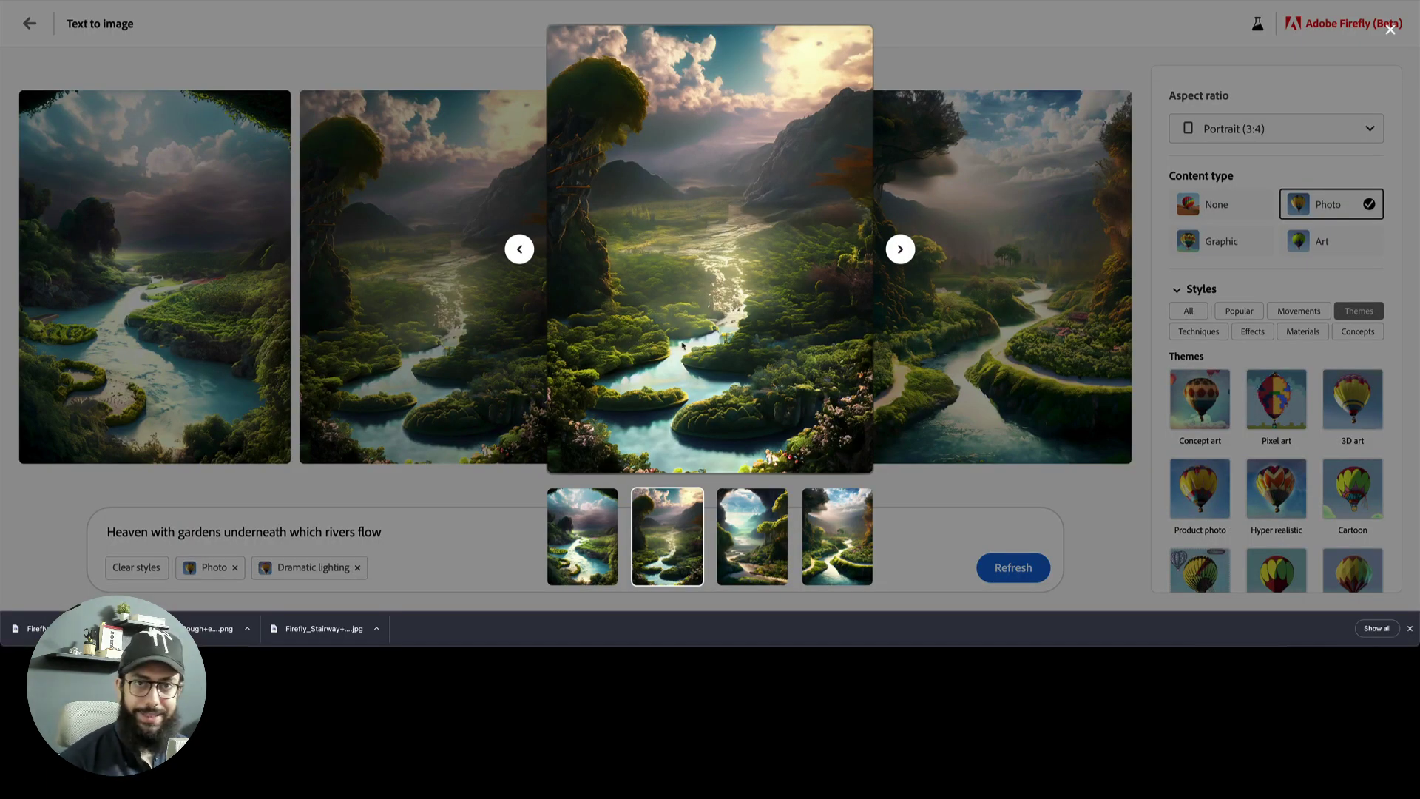
Close the enlarged preview to return to the four heaven photos
click(1048, 354)
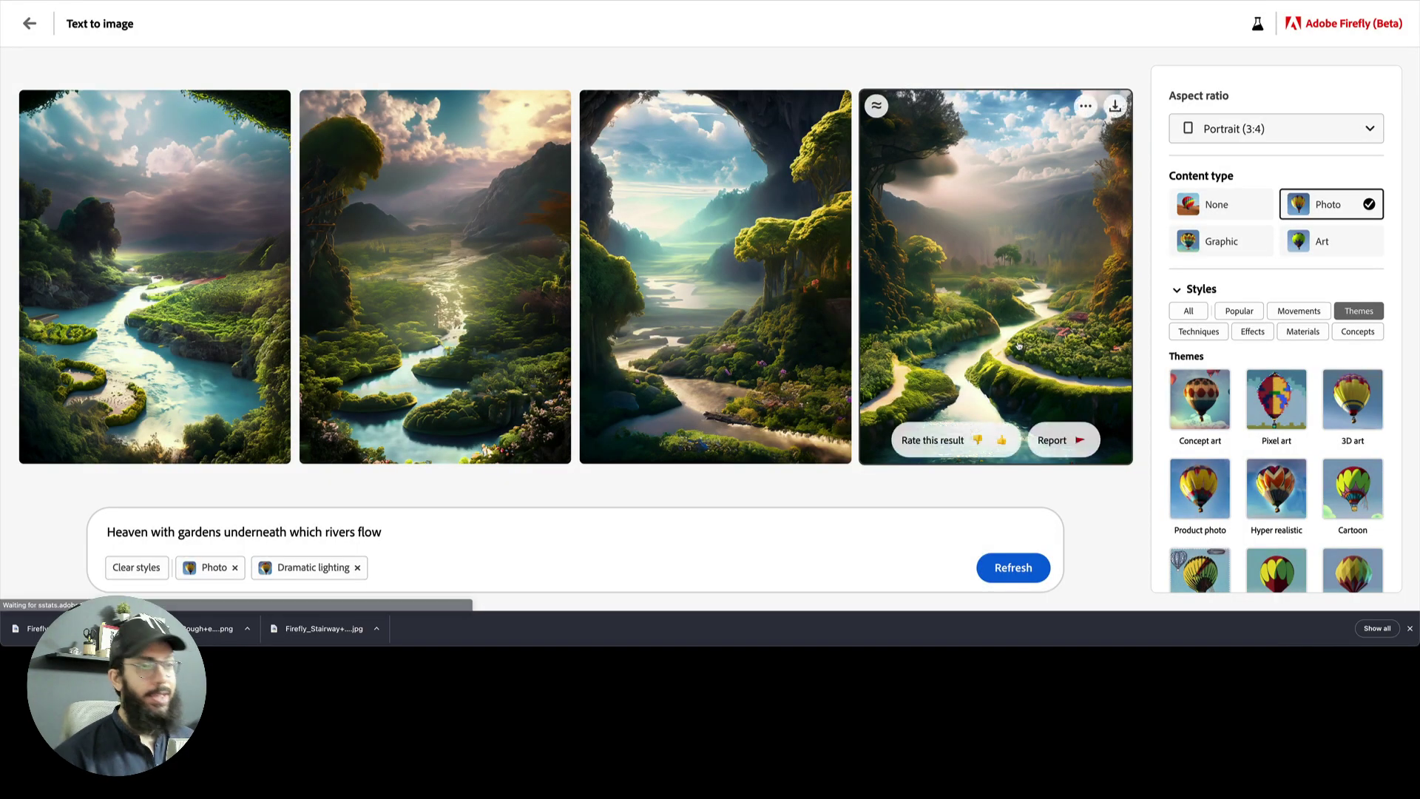